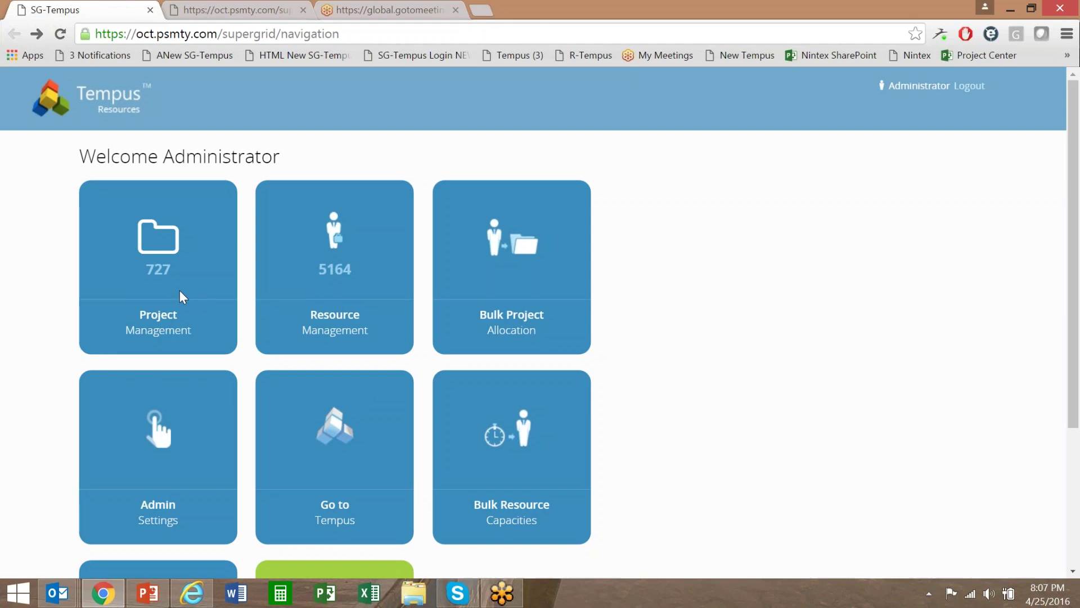
Step: Open Test Model and inspect the 2016 heat map allocation breakdowns for DevSpt_LabTech_Sprt, Design_Industrial and DevSpt_KT_ContentDev
click(233, 16)
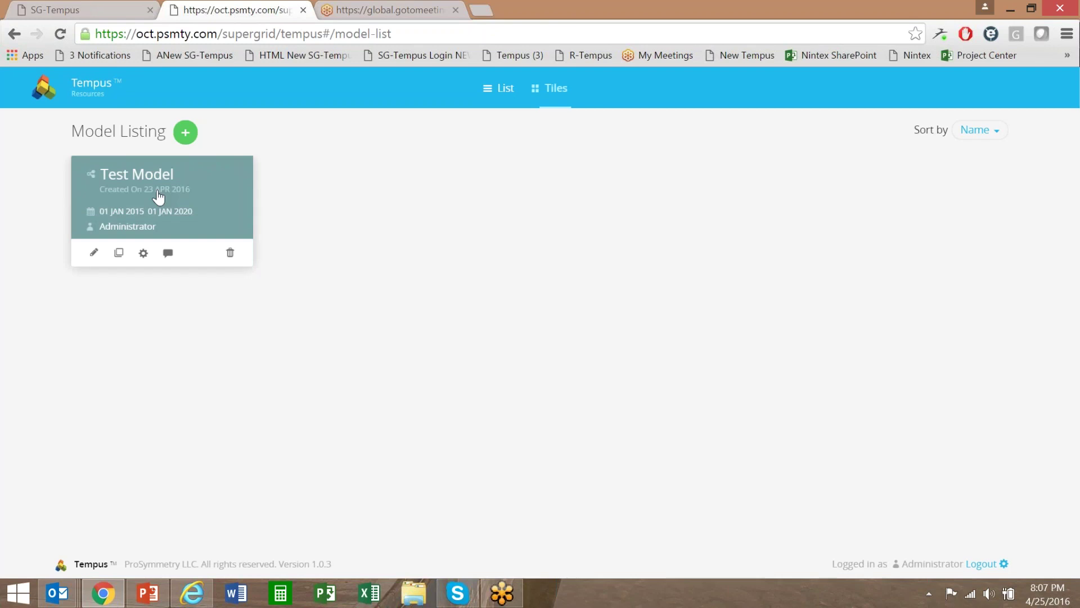
click(158, 196)
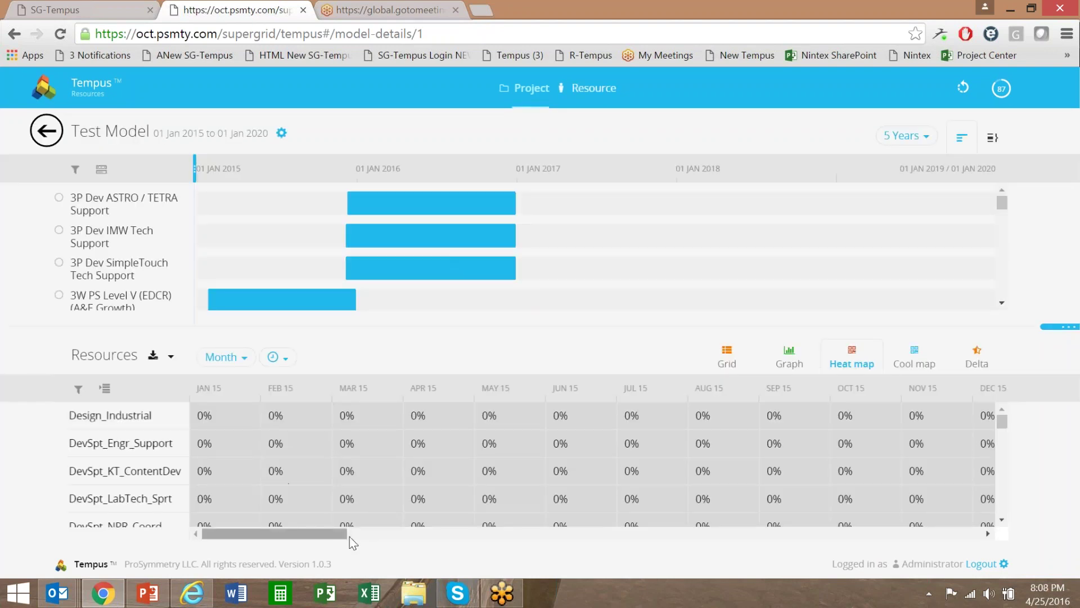
drag(344, 535, 525, 532)
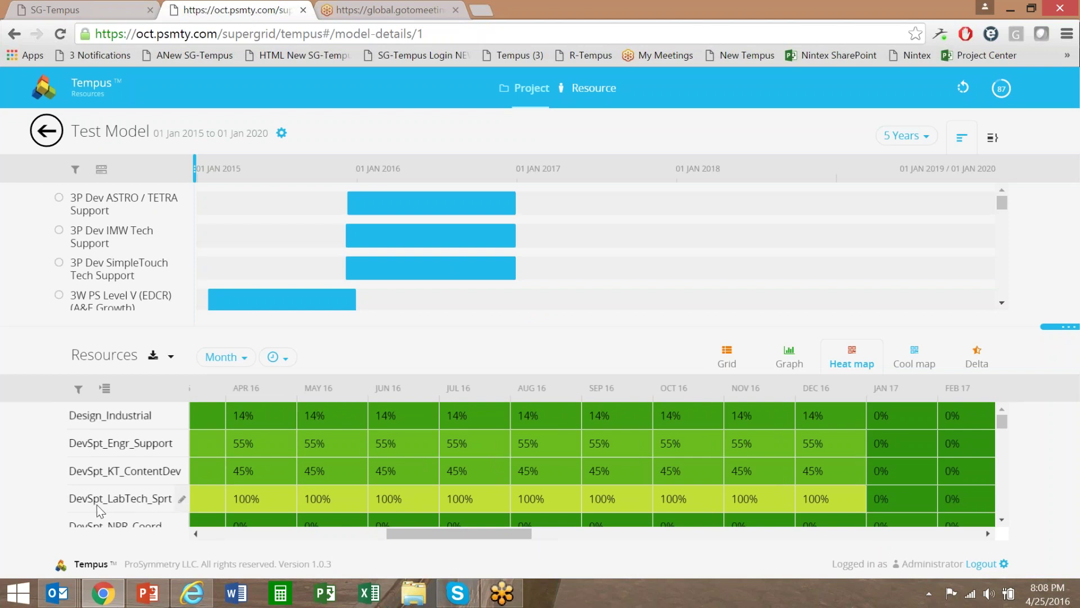
click(337, 496)
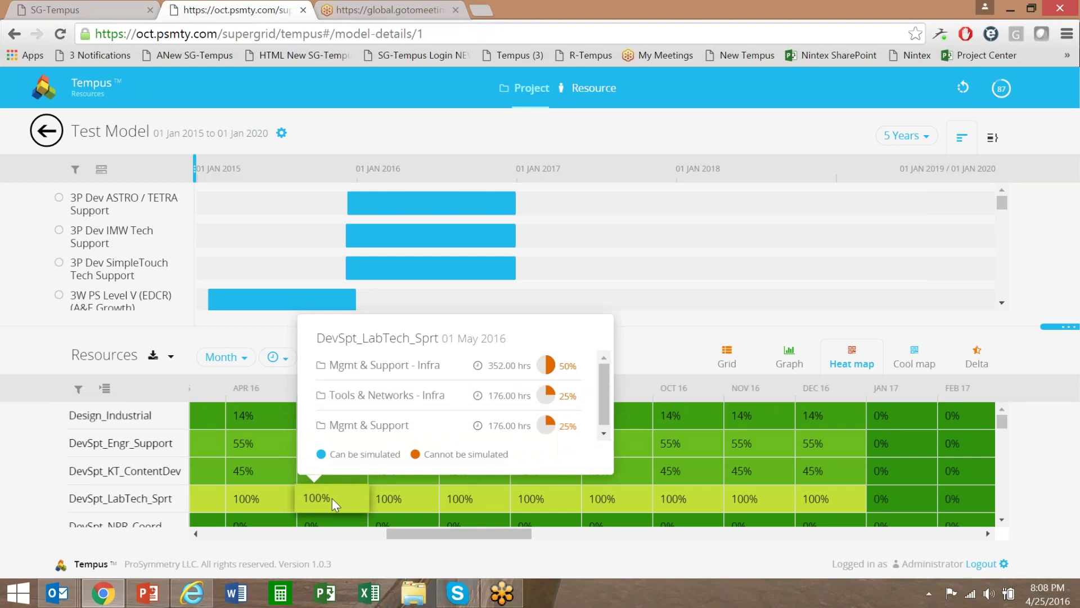
click(271, 418)
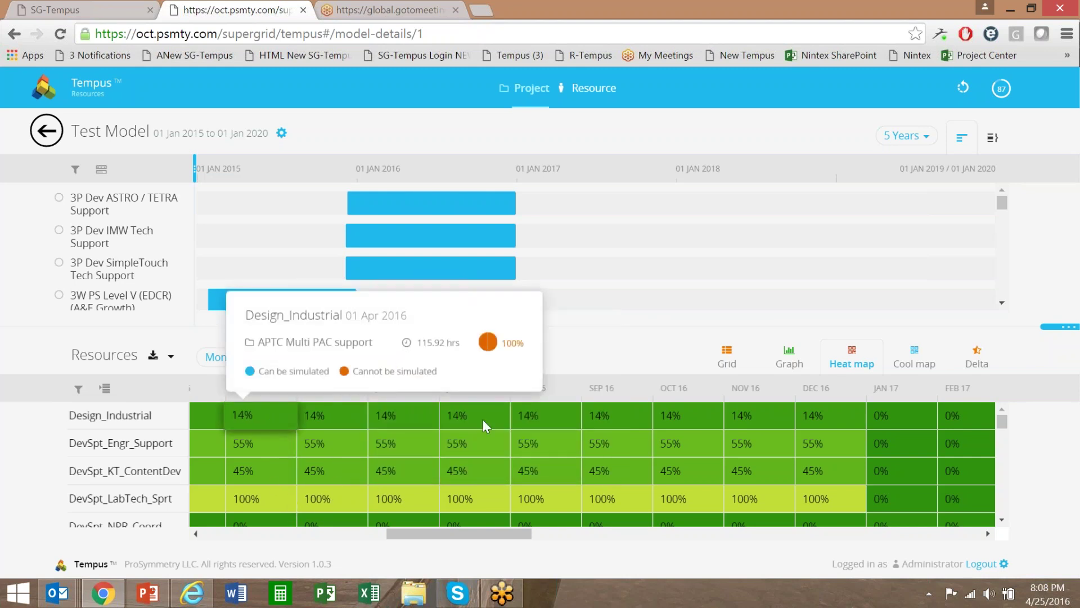
click(539, 421)
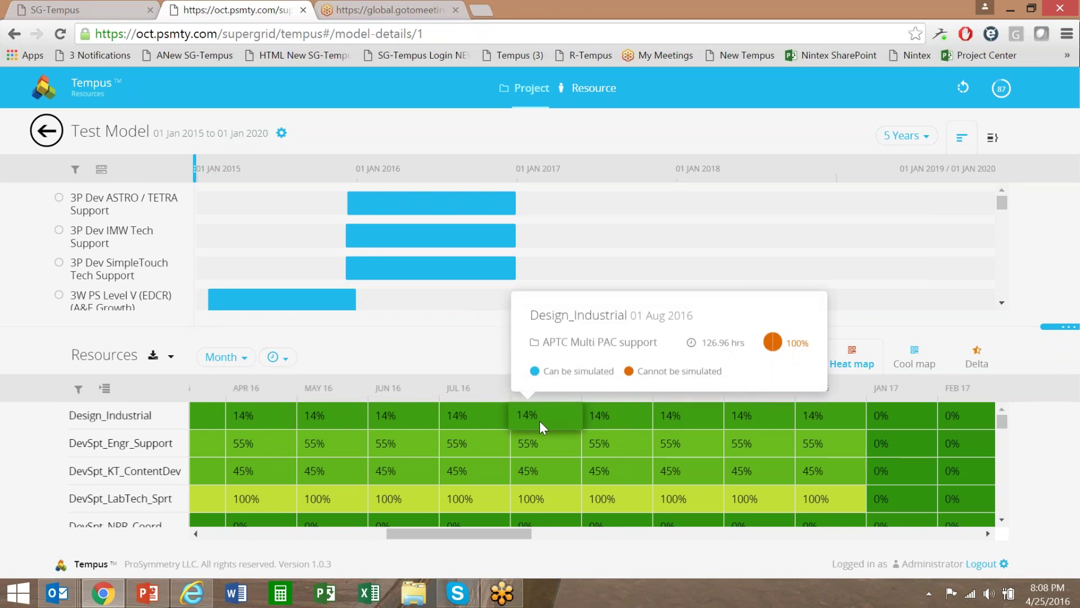
click(684, 470)
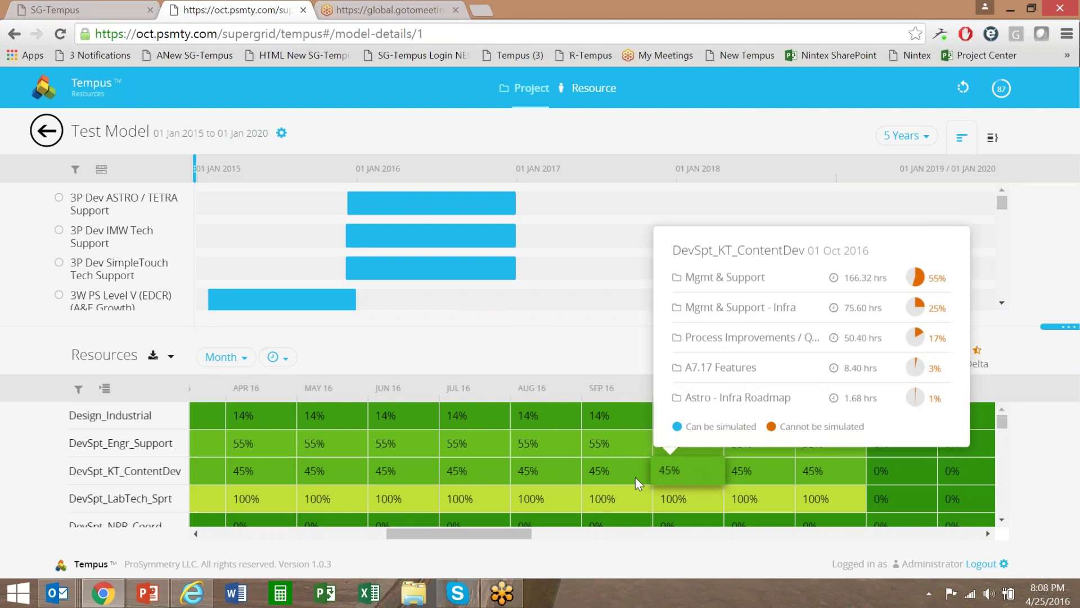
Step: Check the project allocation breakdown of Elec_DSP for June and May 2016 in the heat map, and close it
scroll(581, 484, down, 3)
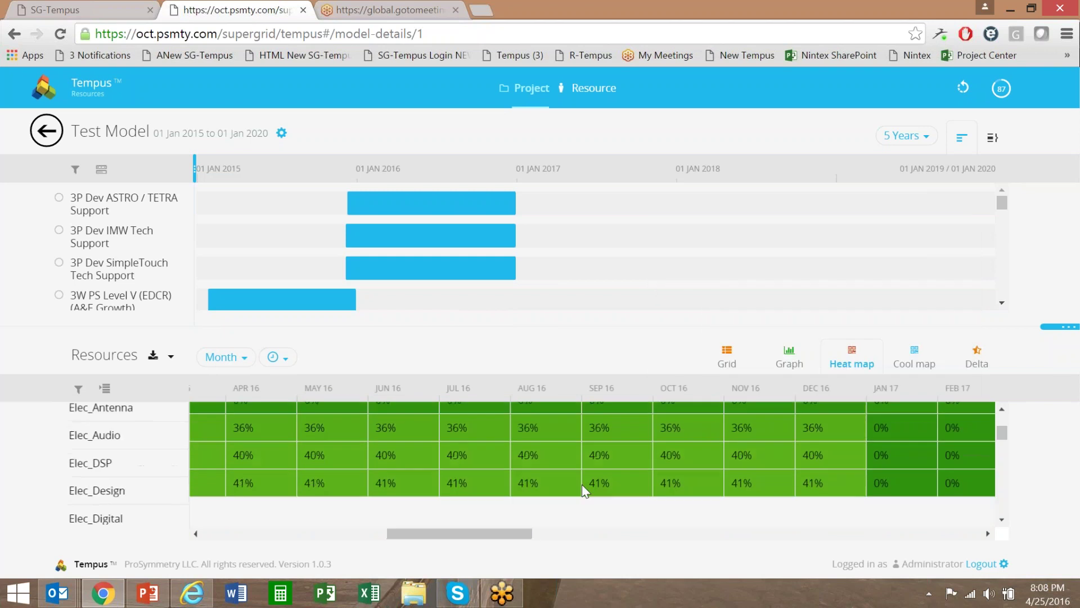
click(420, 452)
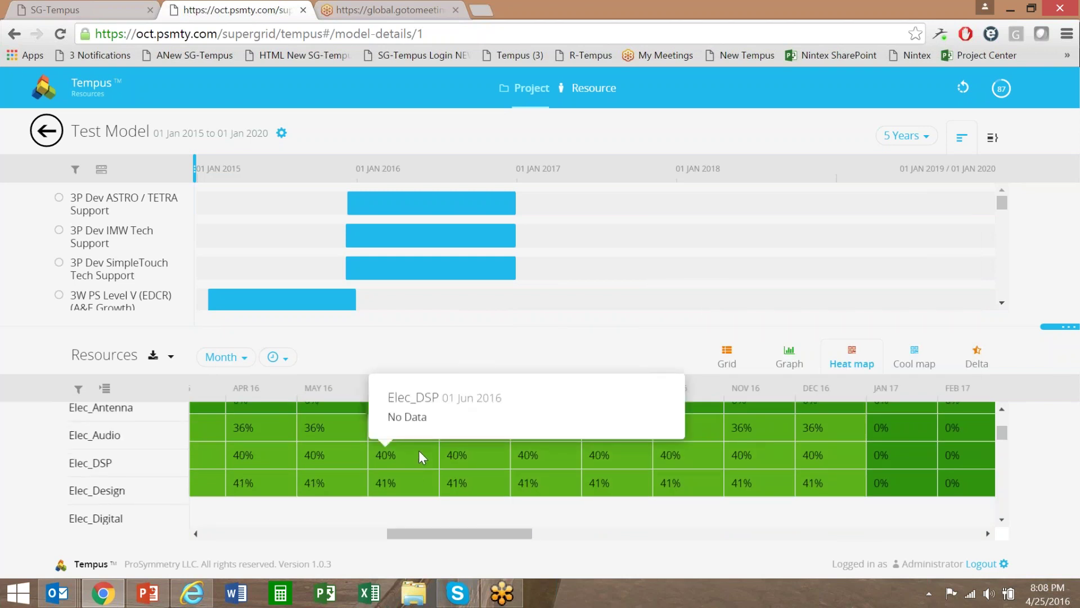
click(331, 459)
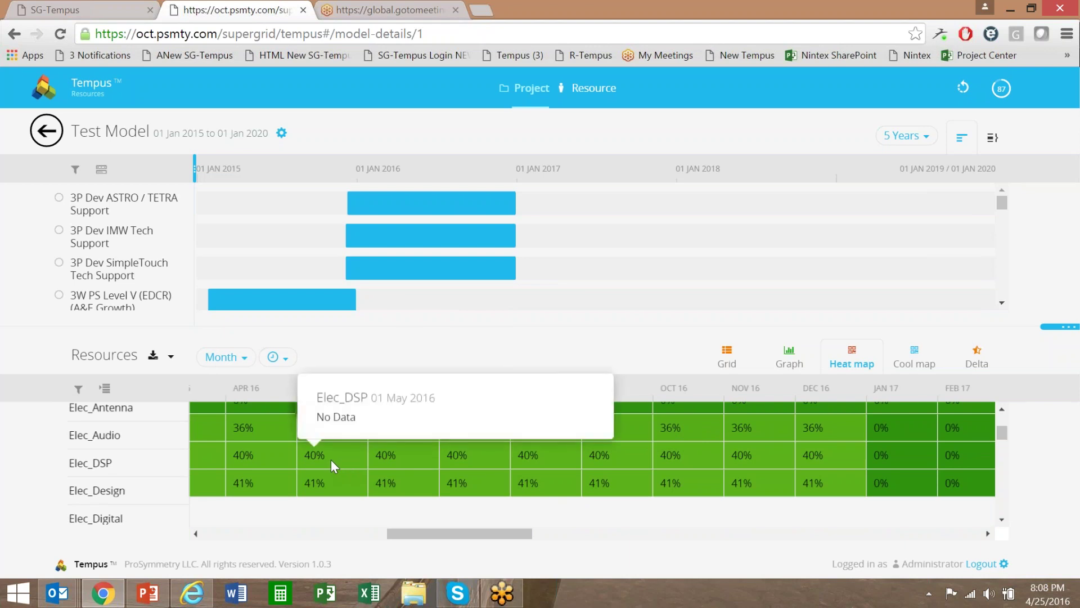
click(331, 459)
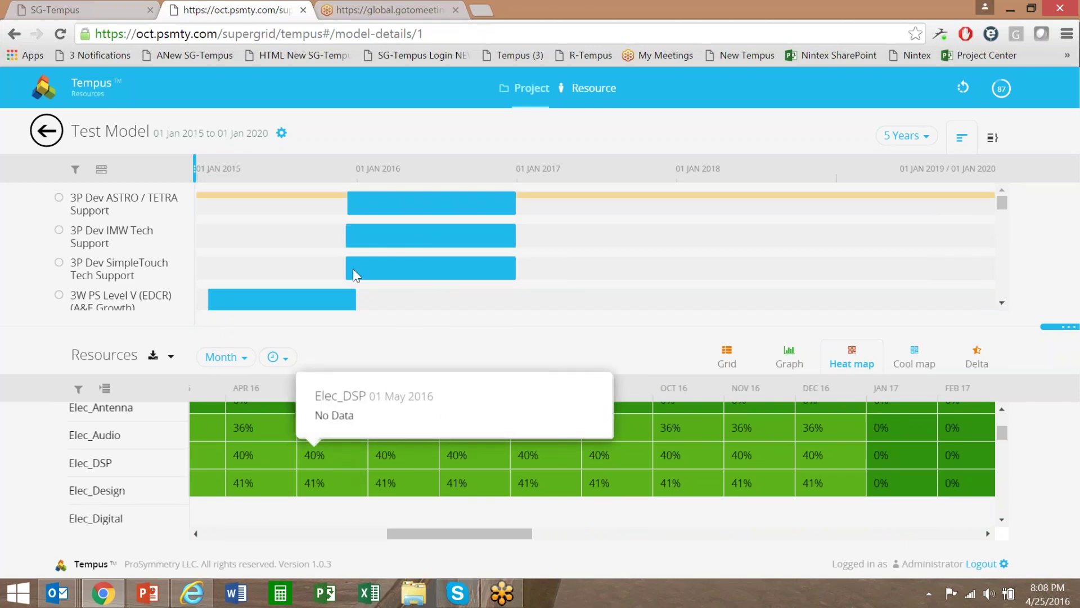
click(679, 339)
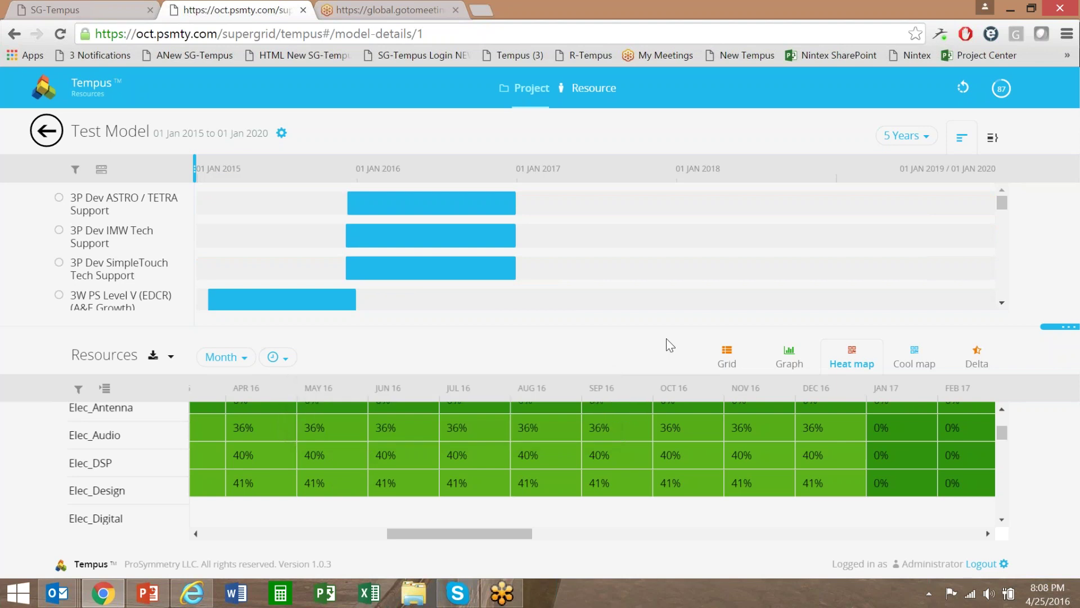
Step: Shift the 3P Dev ASTRO / TETRA Support project to run from 22 May 2017 to 11 June 2018
mouse_move(428, 217)
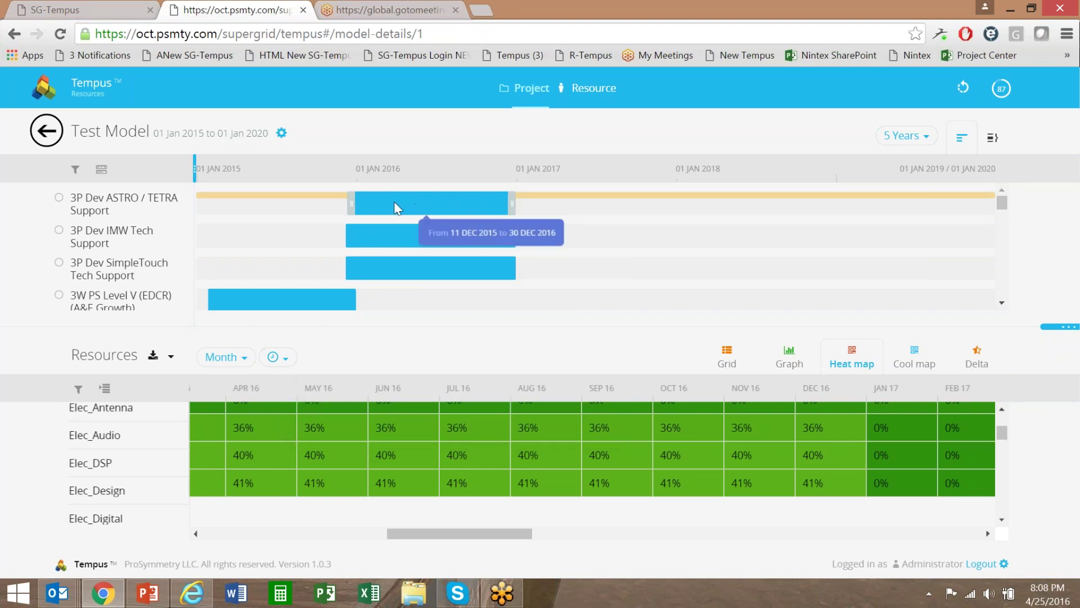
drag(500, 201, 626, 202)
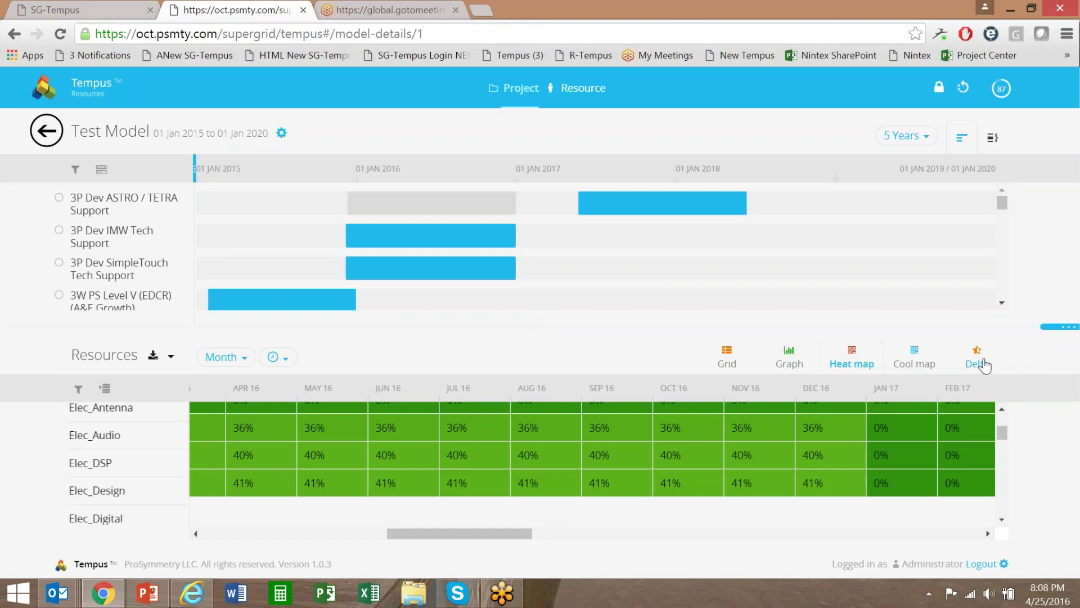
Step: Compare the before and after resource utilisation across 2016 and early 2017 in the Delta view
click(662, 212)
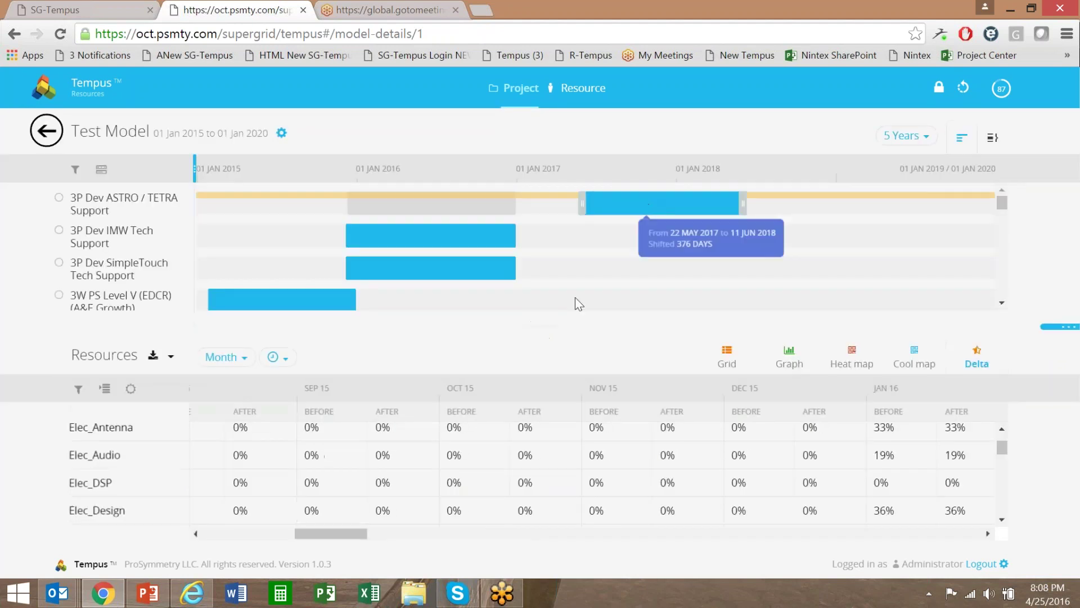
click(392, 531)
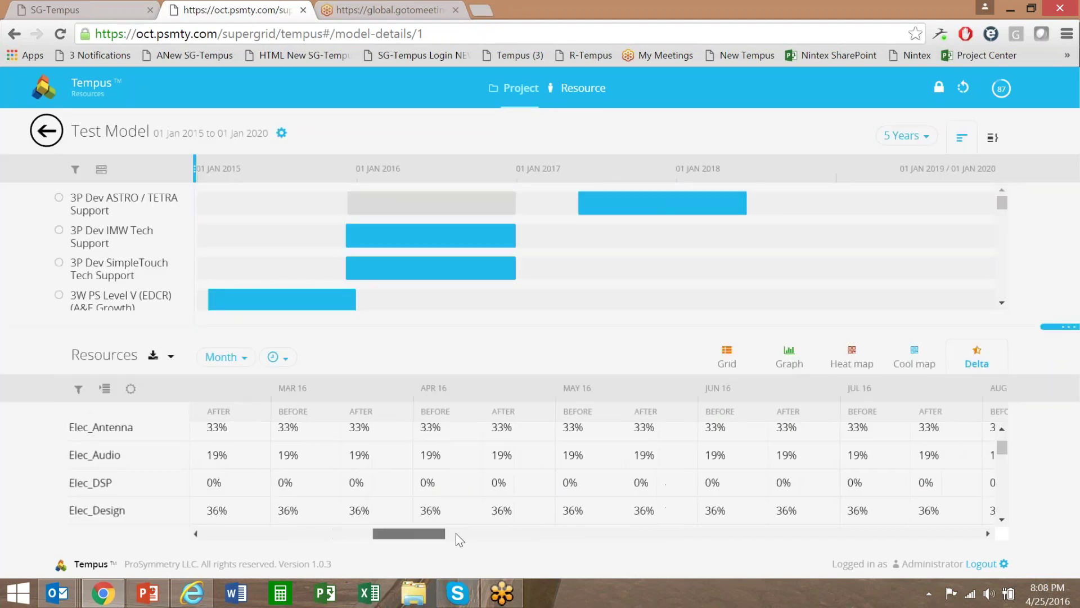
click(488, 534)
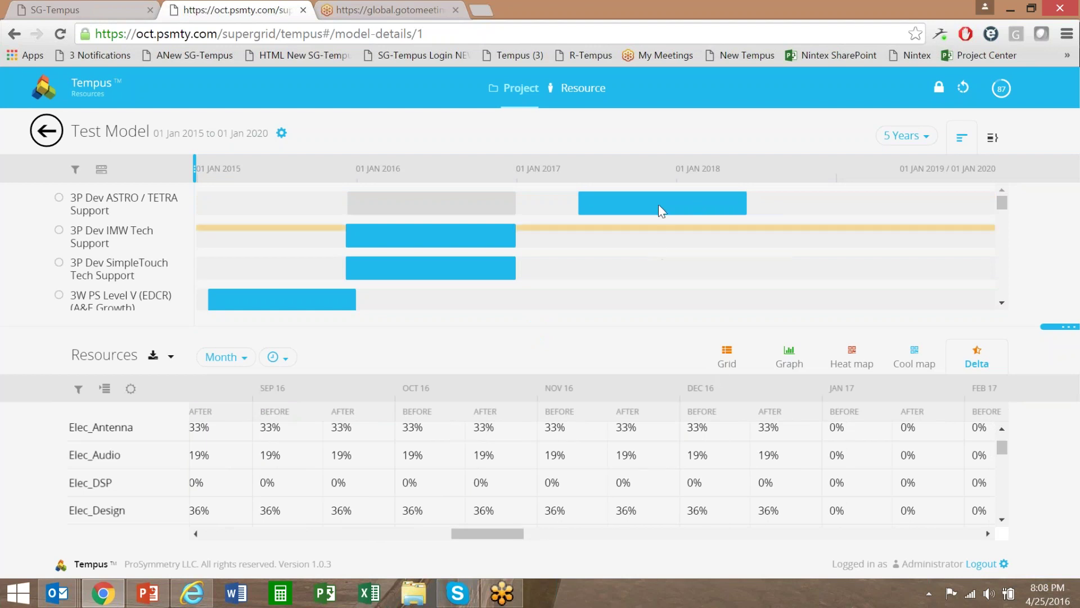
mouse_move(629, 204)
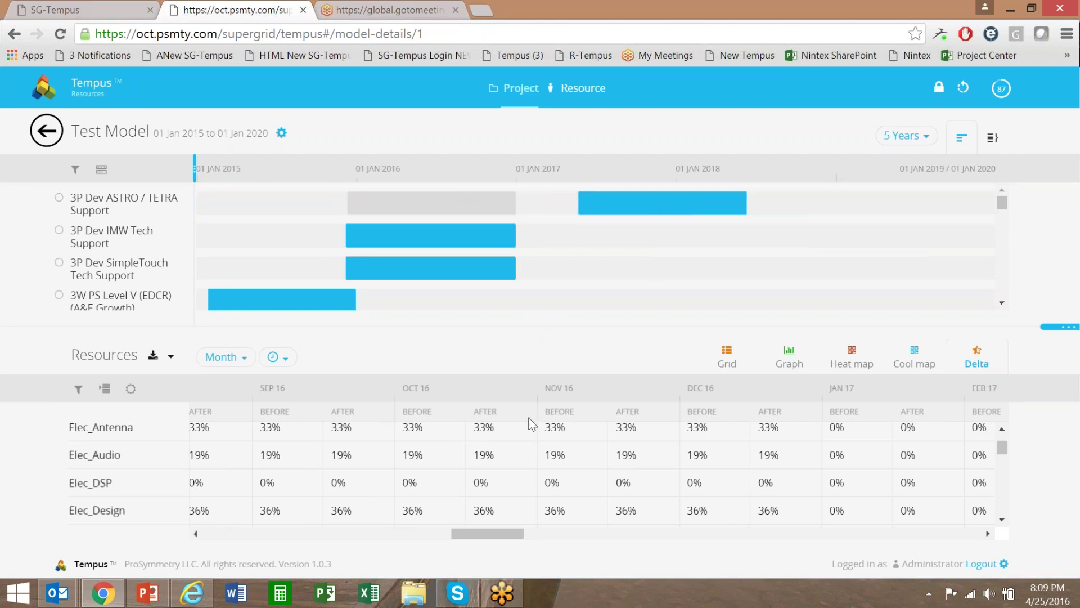
Step: Return to the Tempus home page and examine the administration areas in Admin Settings
click(82, 14)
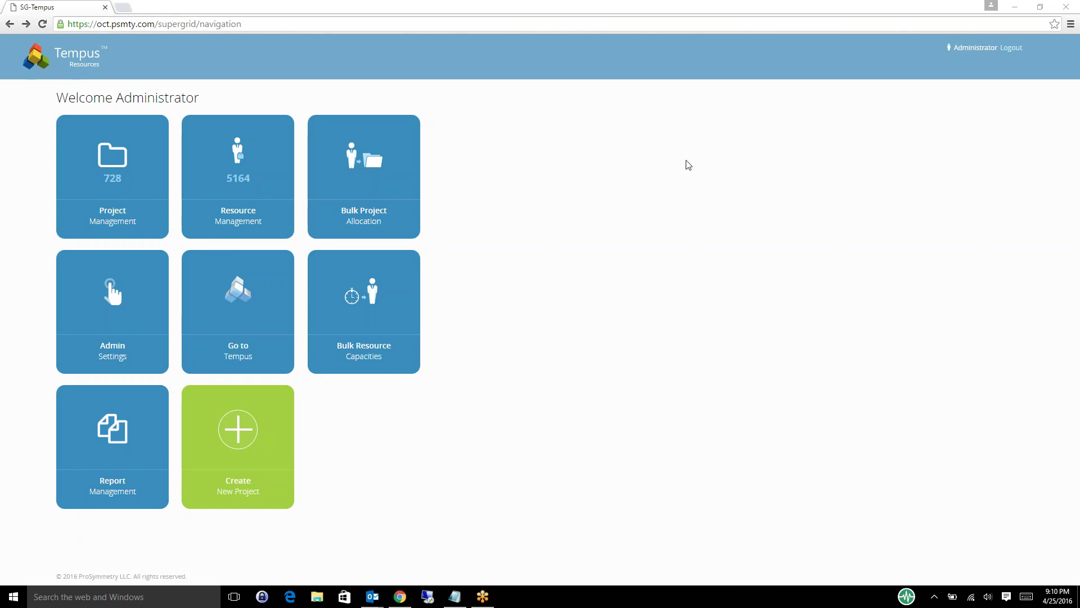
click(131, 303)
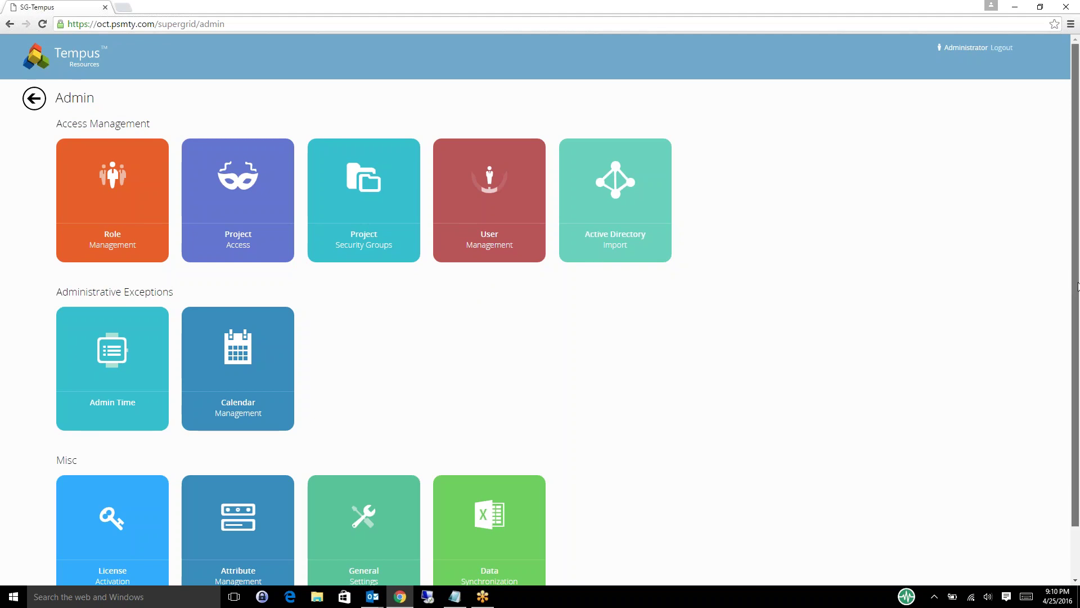
drag(1078, 286, 1078, 342)
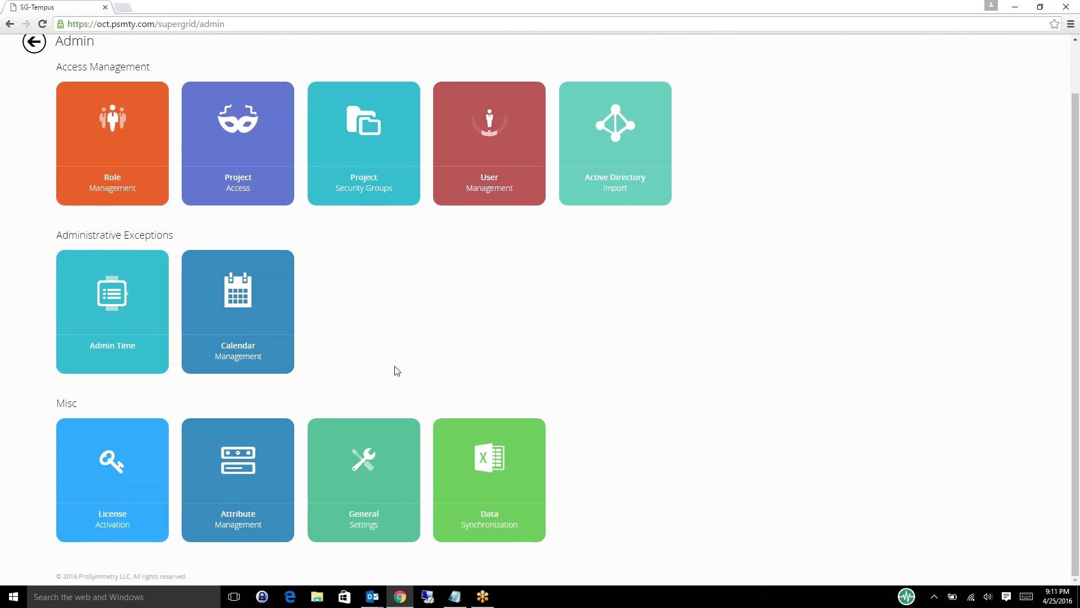
Step: Review the project attributes and the data types available for a new field in Attribute Management, and return to Admin
click(272, 441)
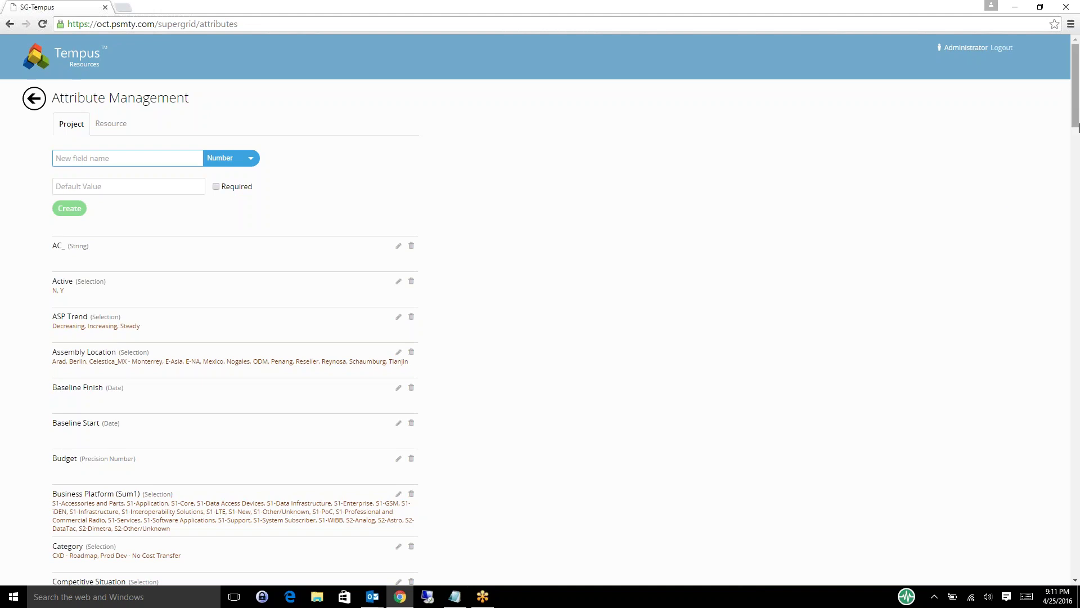
mouse_move(1076, 116)
mouse_down()
mouse_move(1076, 189)
mouse_move(1078, 117)
mouse_up()
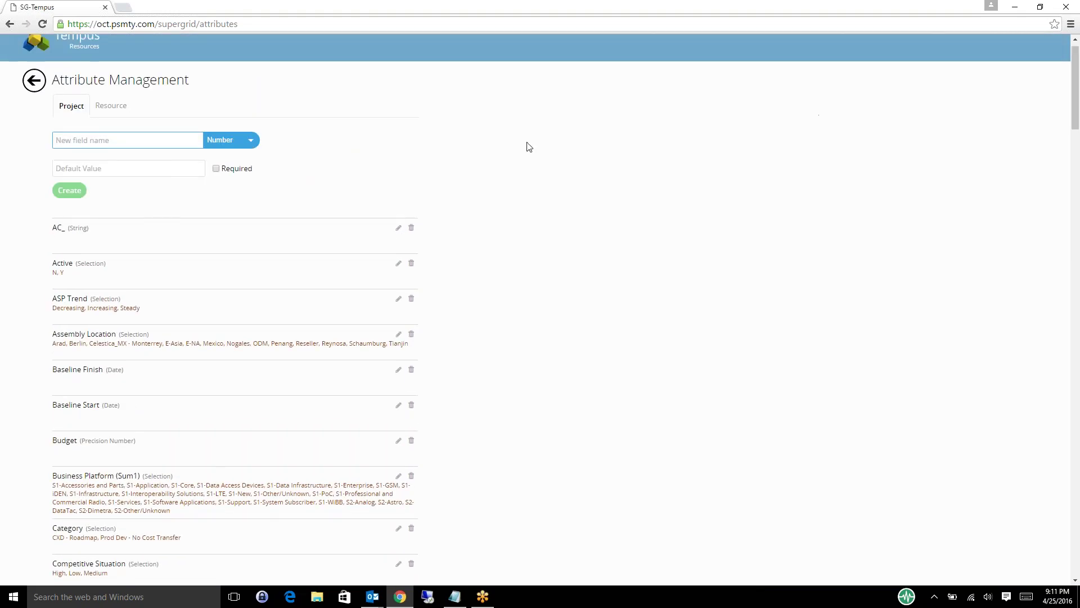
click(253, 145)
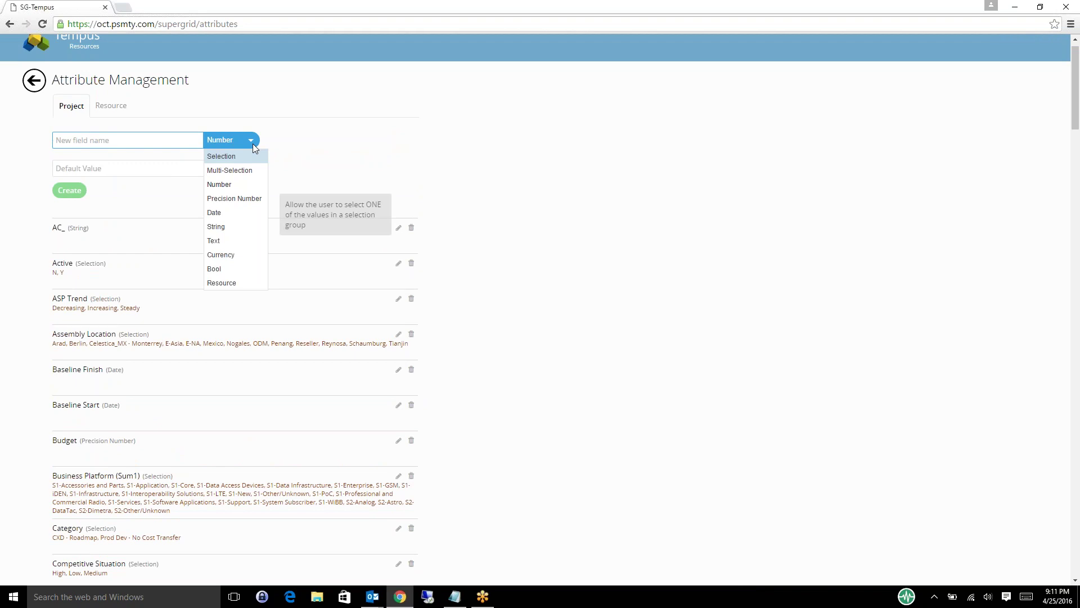
click(35, 80)
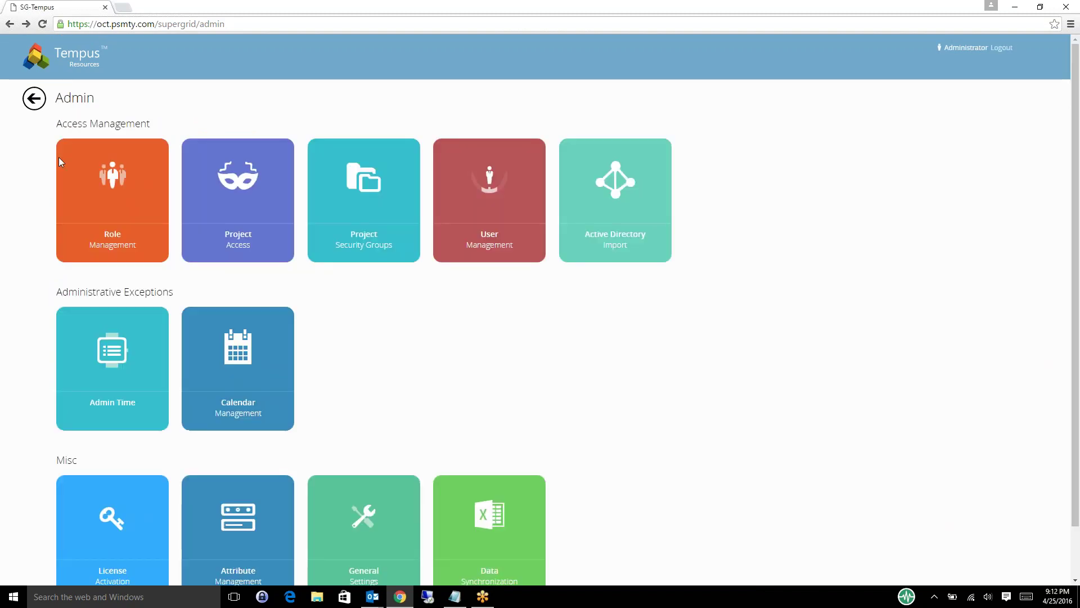
Step: Look over the access, exception and miscellaneous settings on the Admin page and return to the home page
scroll(43, 333, down, 1)
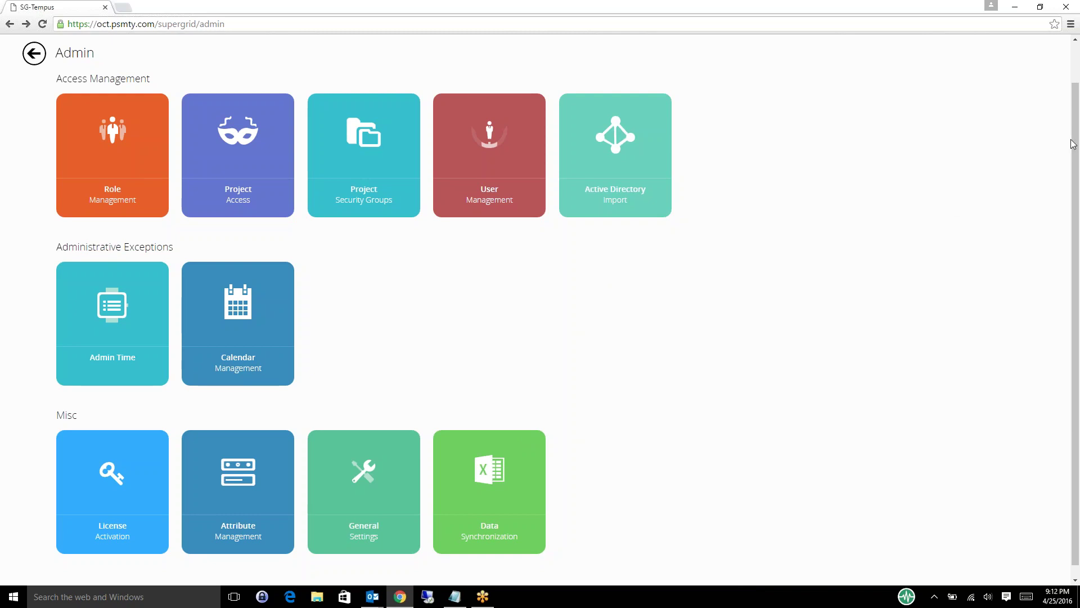
scroll(571, 126, up, 1)
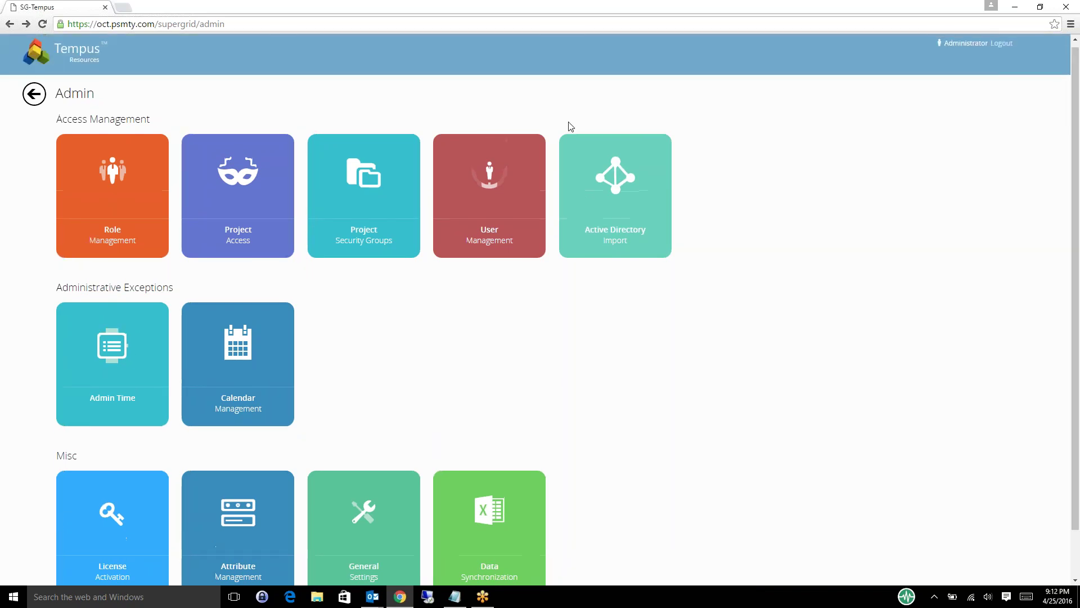
click(34, 94)
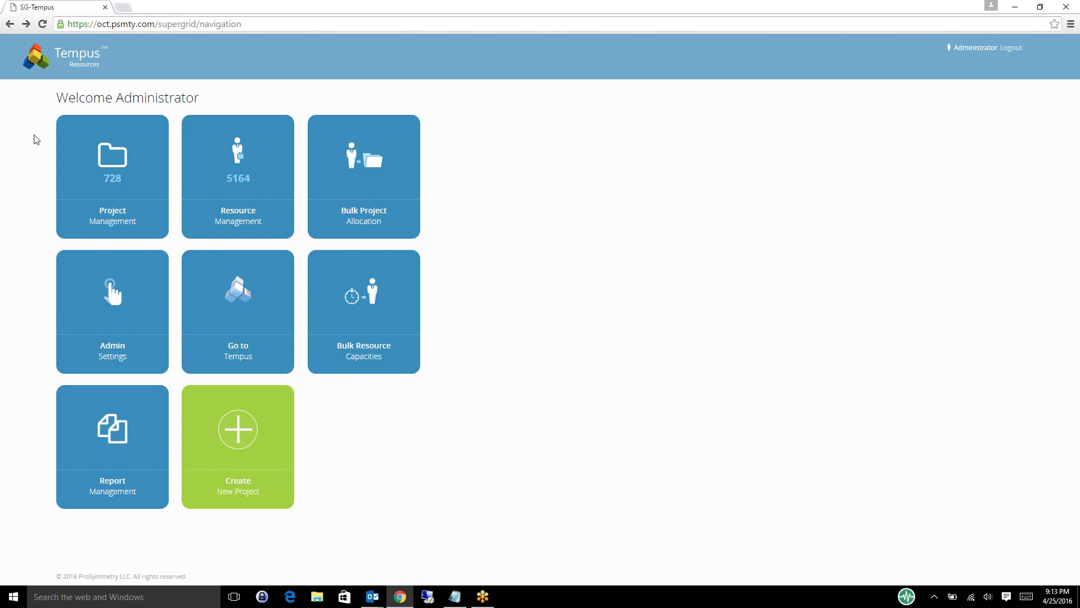
Step: Open Resource Management and review the columns available for the resource list without changing the selection
click(251, 173)
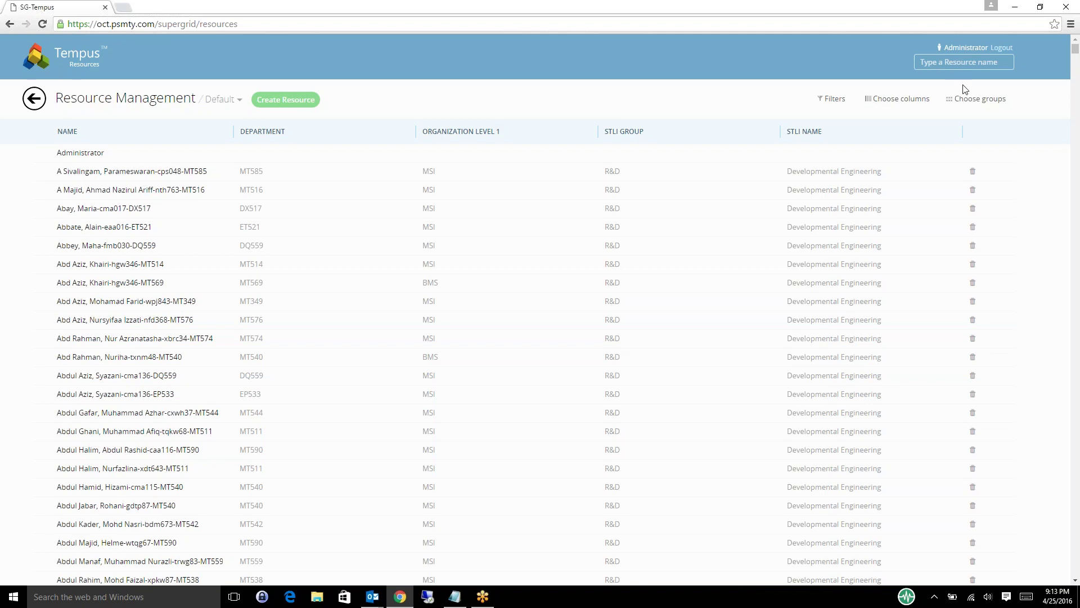
click(917, 101)
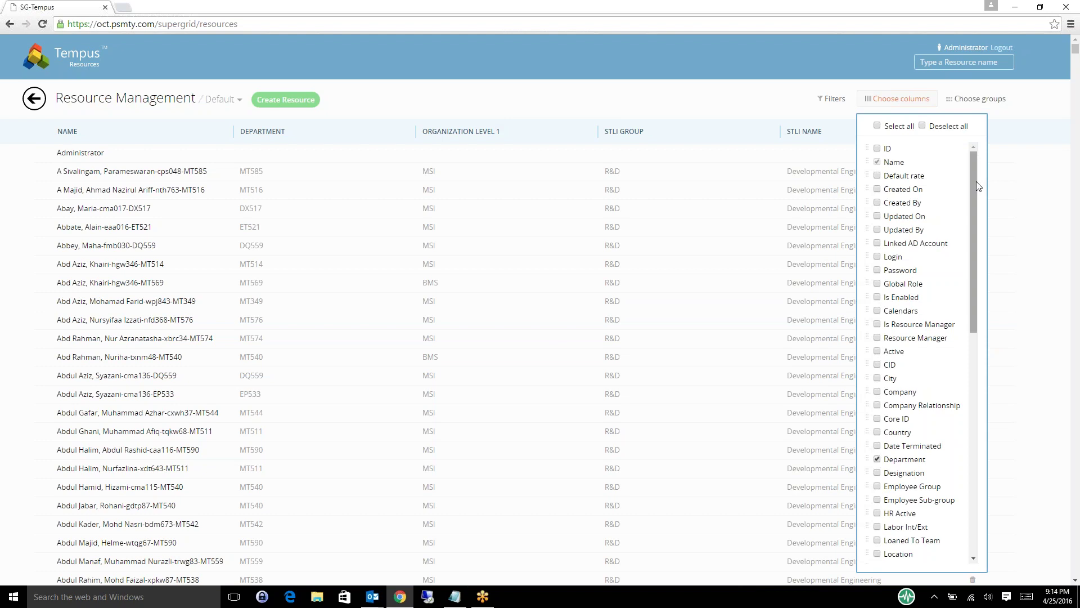
drag(976, 182, 978, 334)
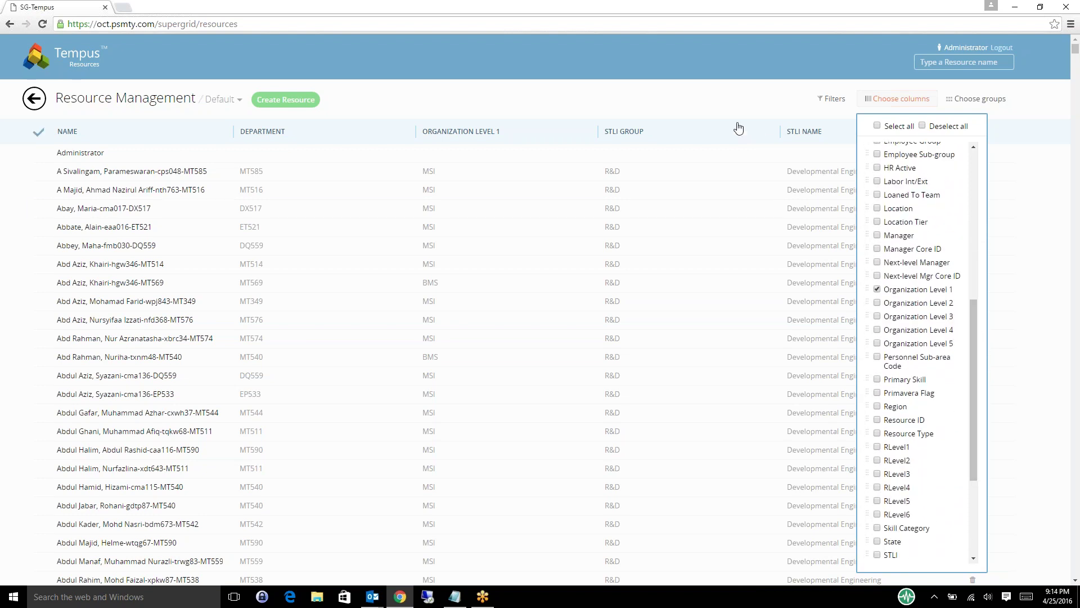
click(702, 101)
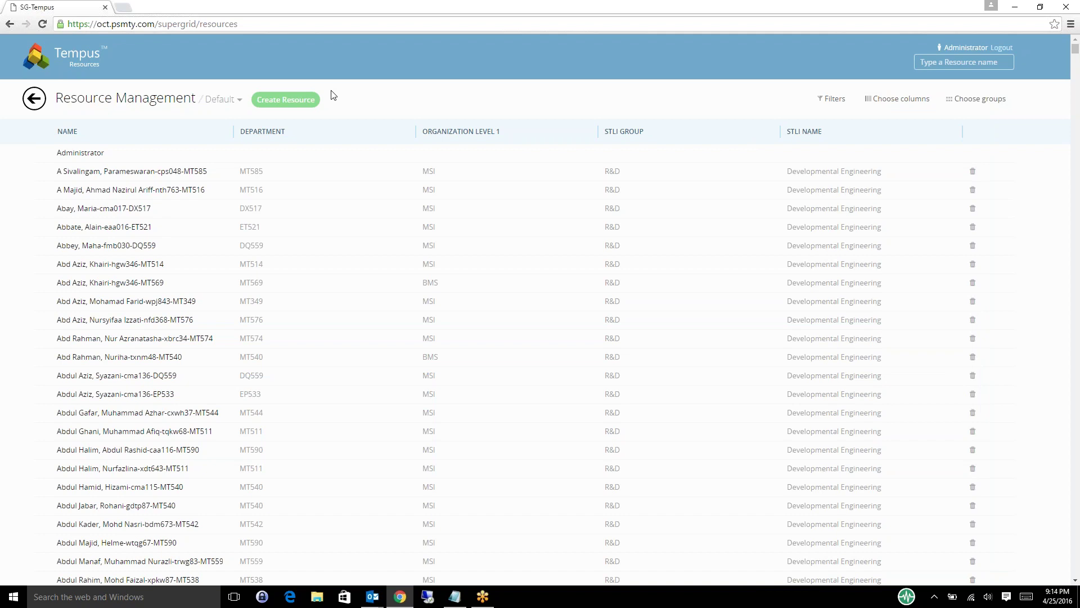
Step: Check the resource list's saved views and display its filter options
click(240, 100)
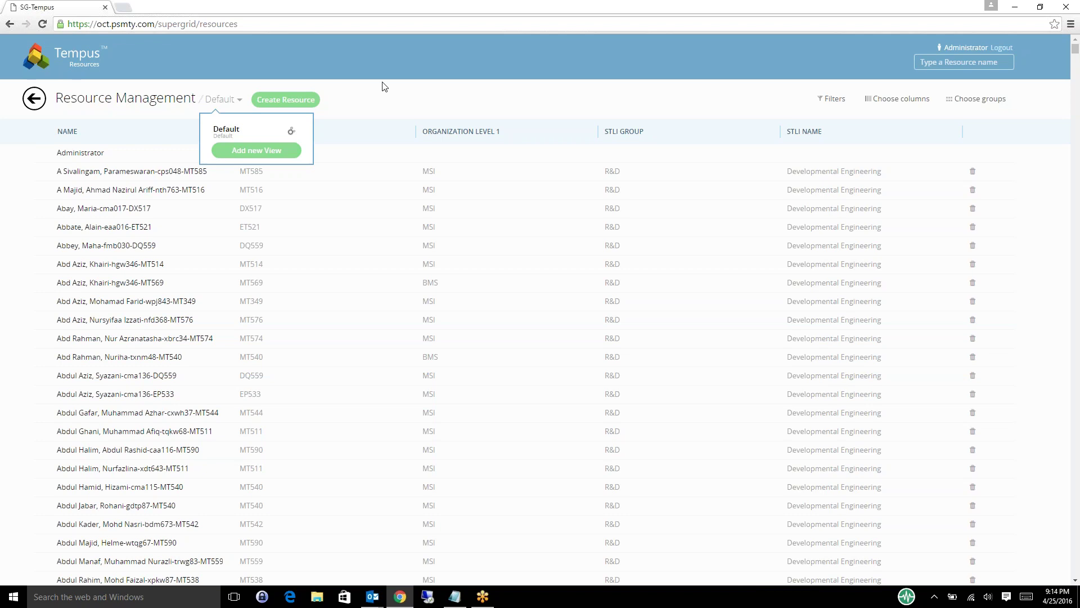
click(556, 96)
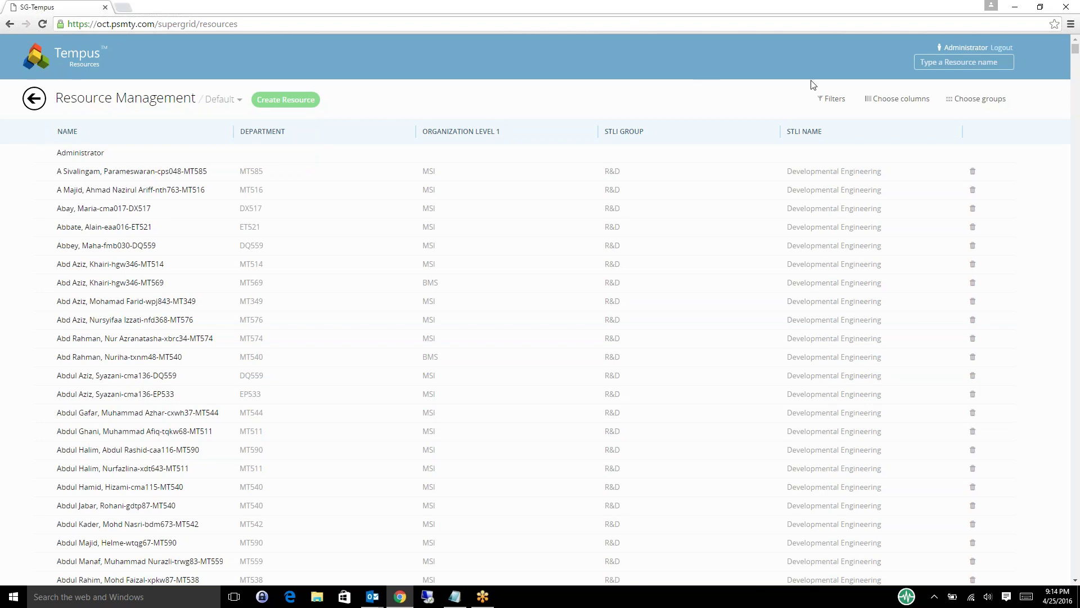
click(832, 103)
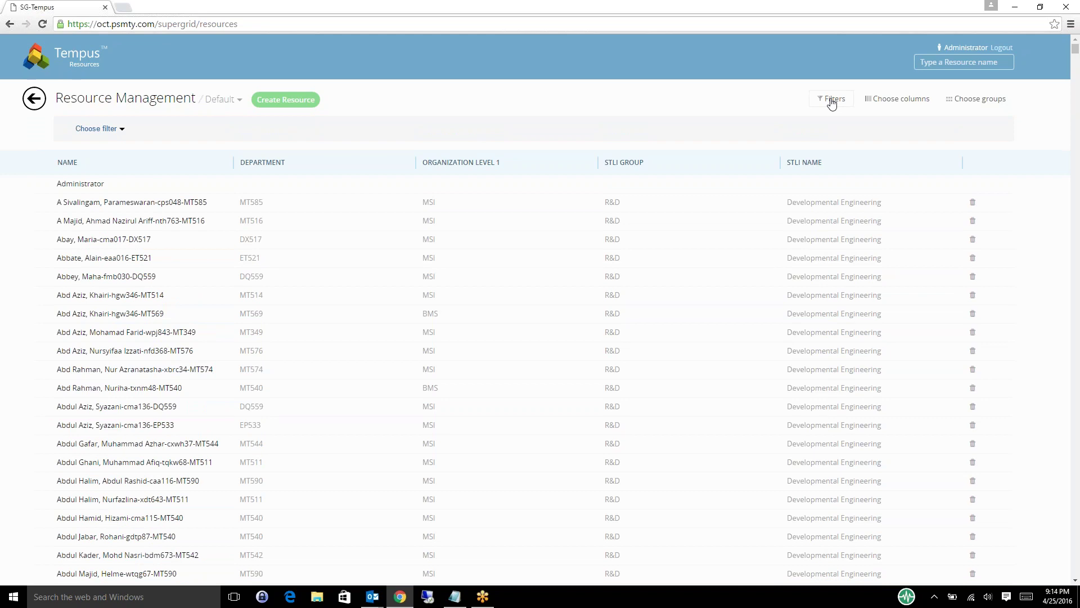
Step: Hide the filter options and review the attributes available for grouping the resource list, leaving none selected
click(832, 102)
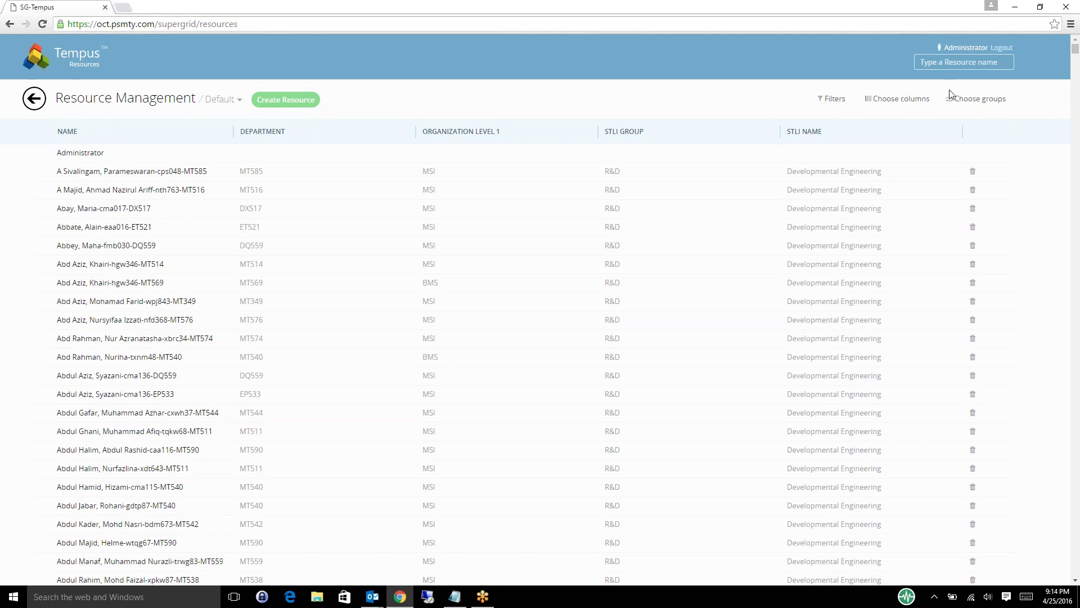
click(961, 99)
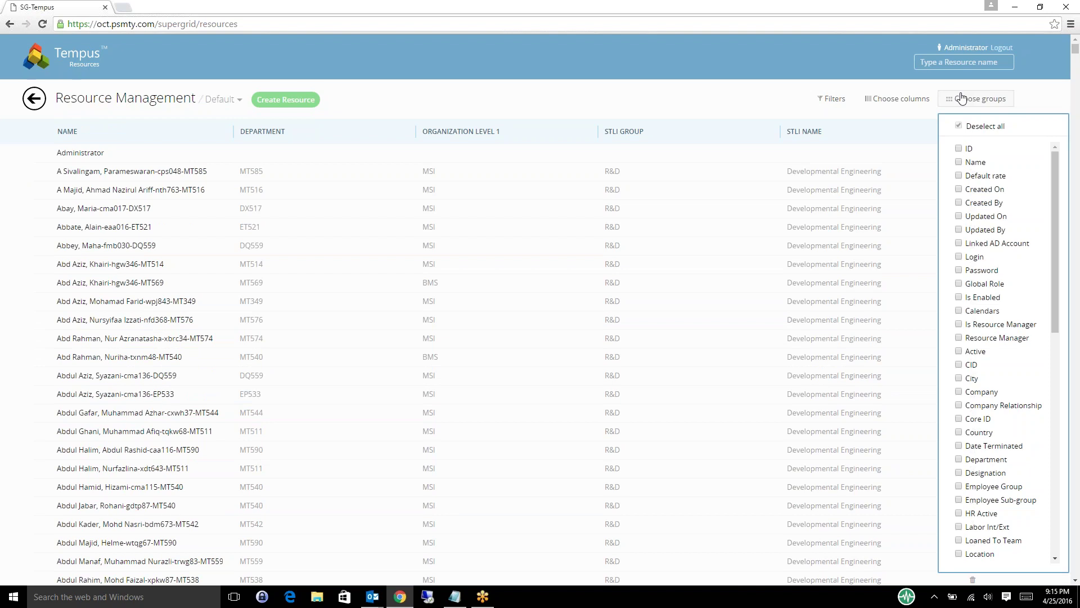
click(712, 72)
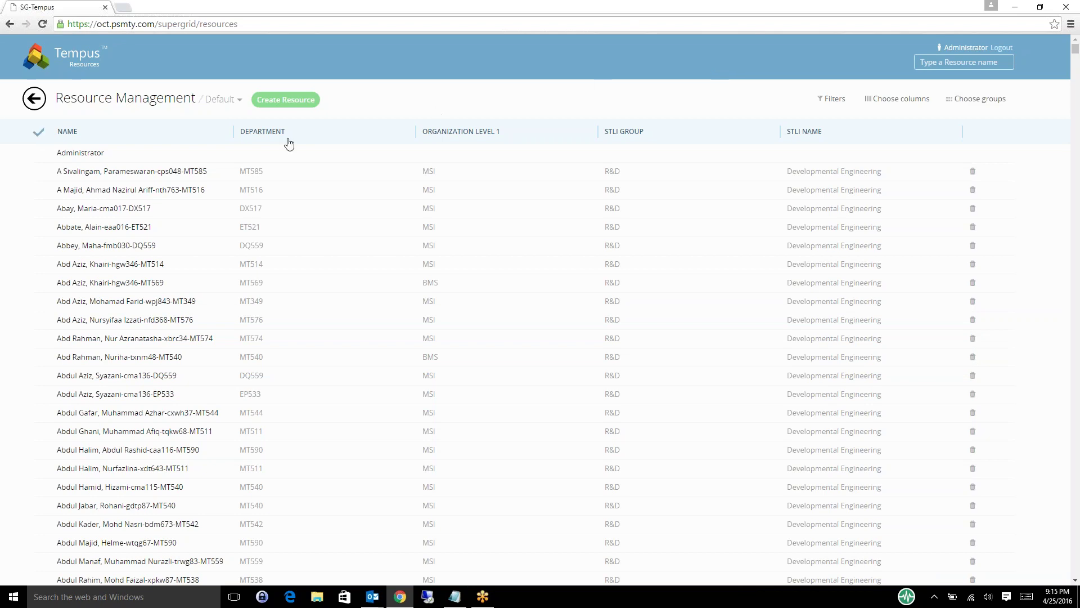
Step: Open the DQ559 resource's details page, review its User Identity and Required Fields sections, and collapse both
click(85, 247)
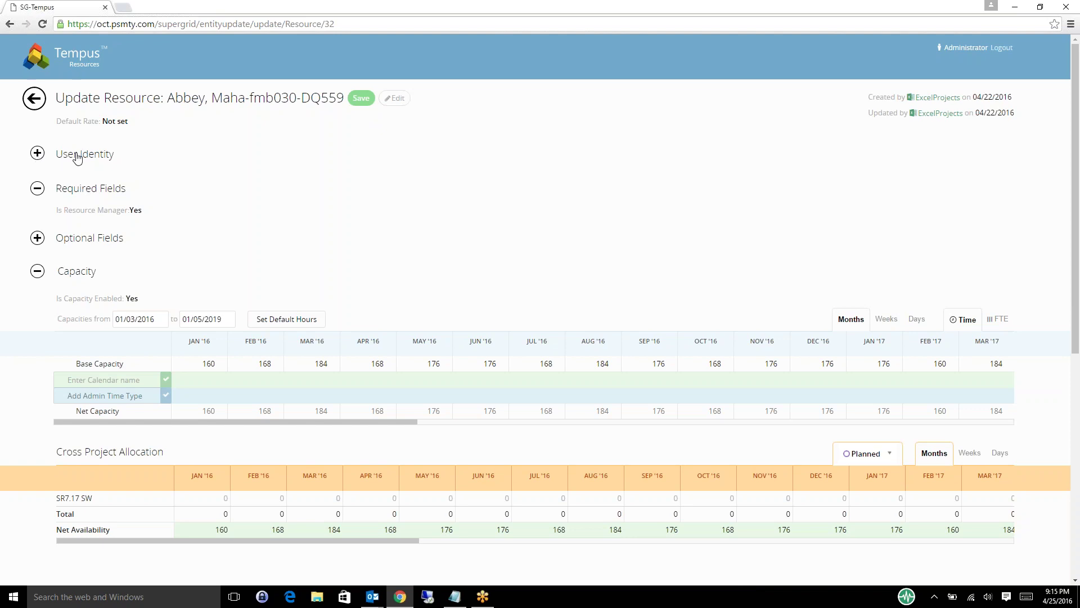
click(38, 155)
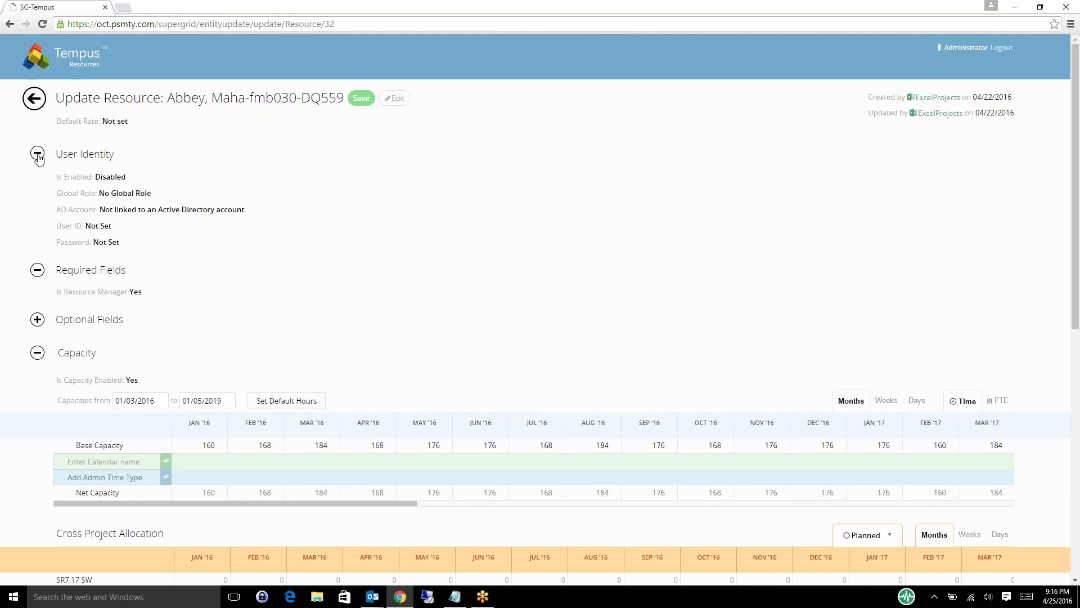
click(37, 153)
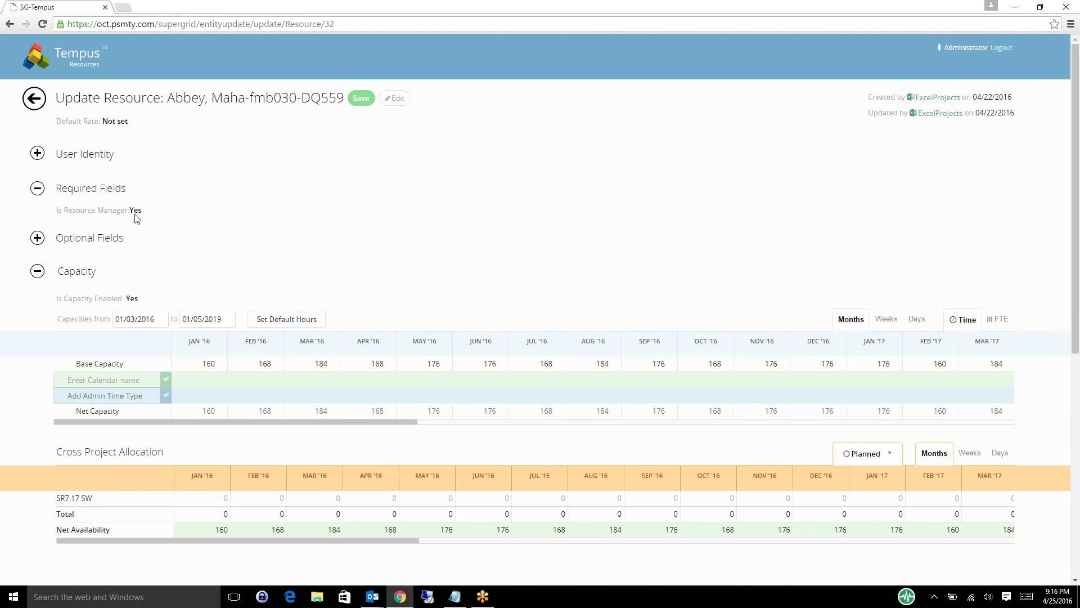
click(38, 191)
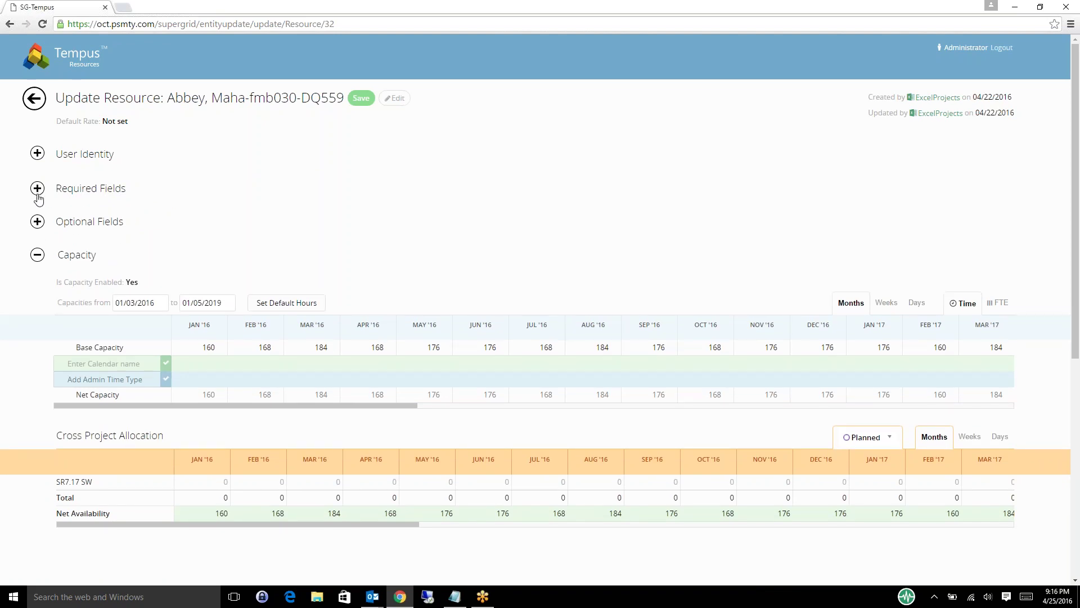
Step: Expand the resource's Optional Fields, examine its attributes from manager and organization levels to supervisor levels, and collapse the section
click(38, 222)
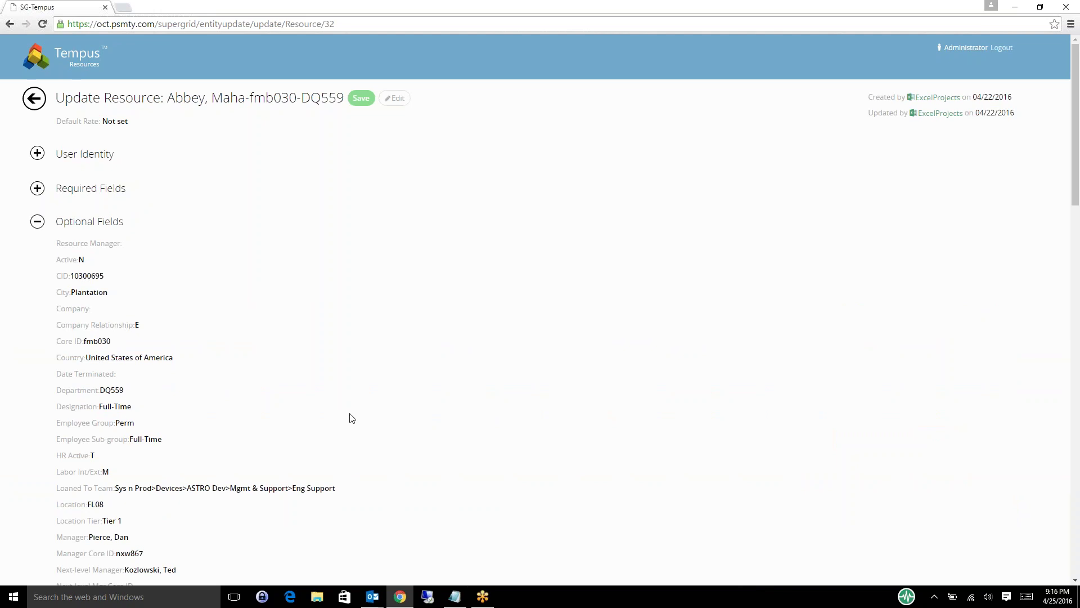
scroll(350, 417, down, 3)
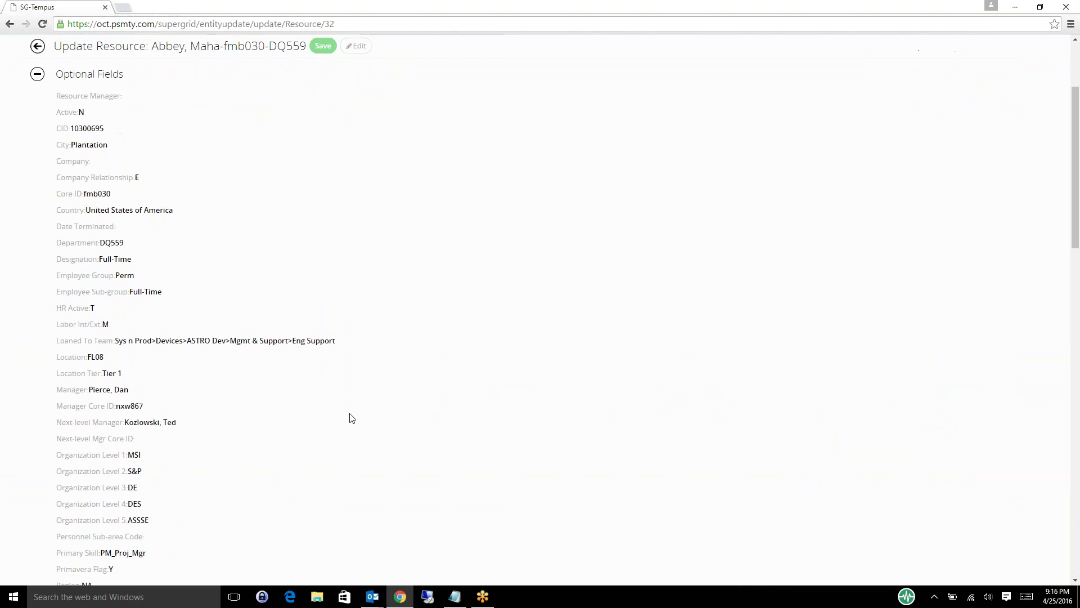
scroll(350, 418, down, 4)
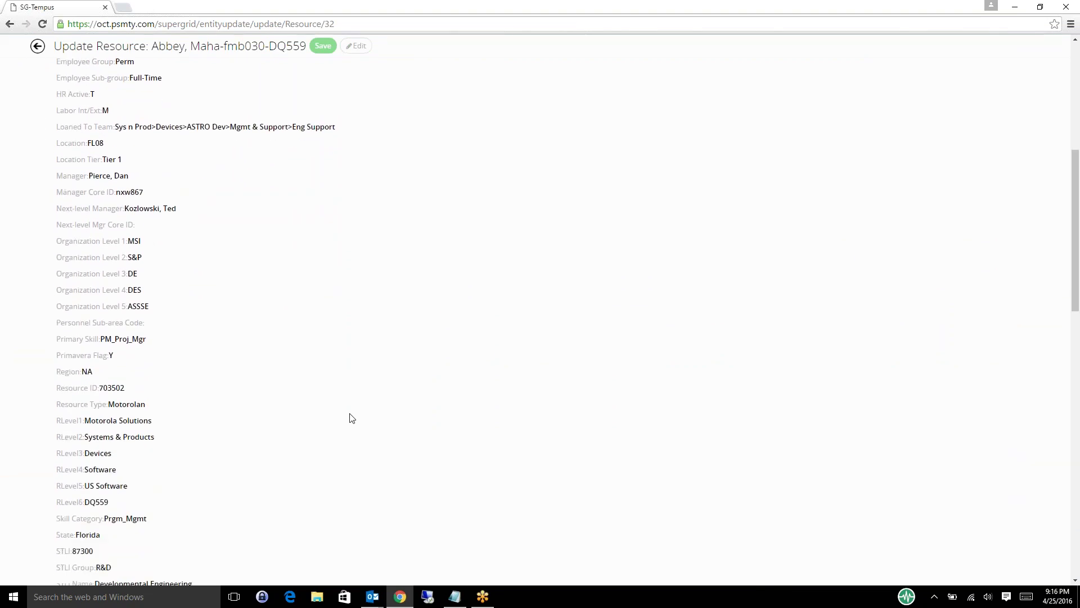
scroll(350, 417, down, 3)
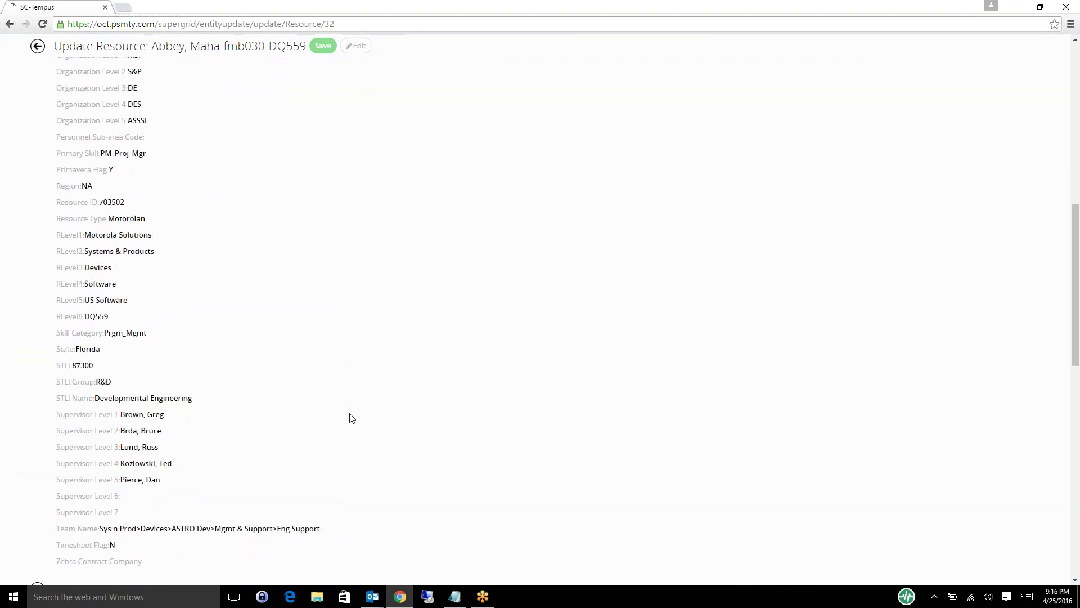
scroll(350, 418, down, 2)
scroll(350, 417, up, 4)
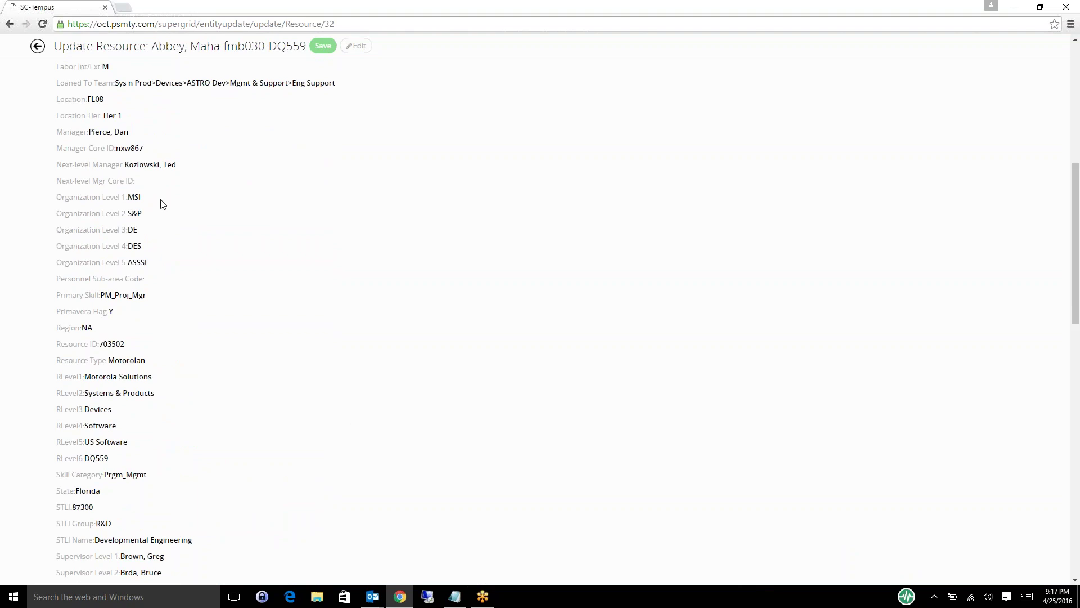
click(1077, 102)
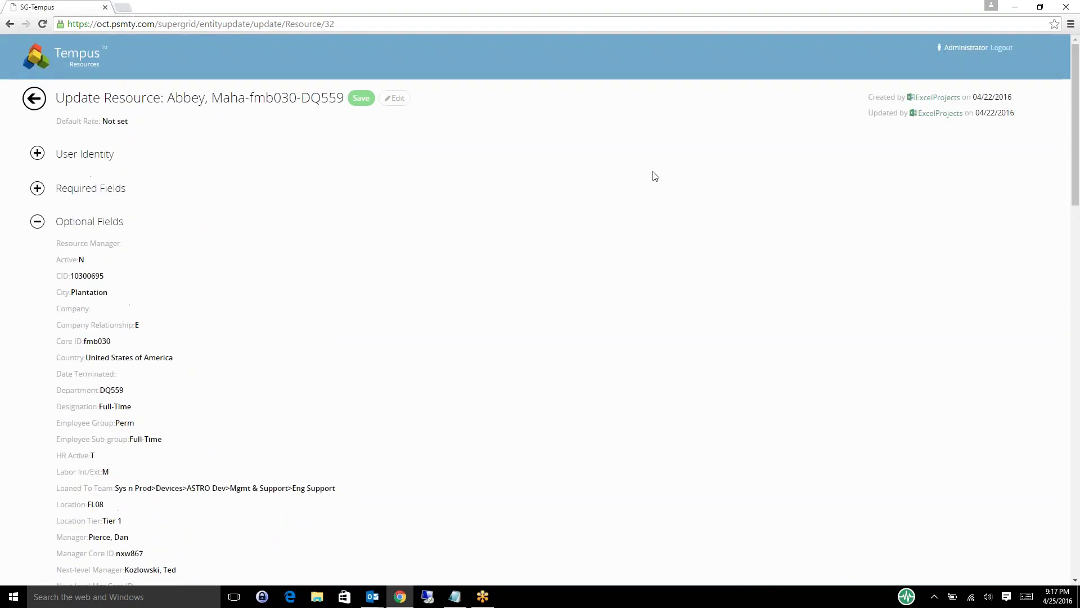
click(36, 225)
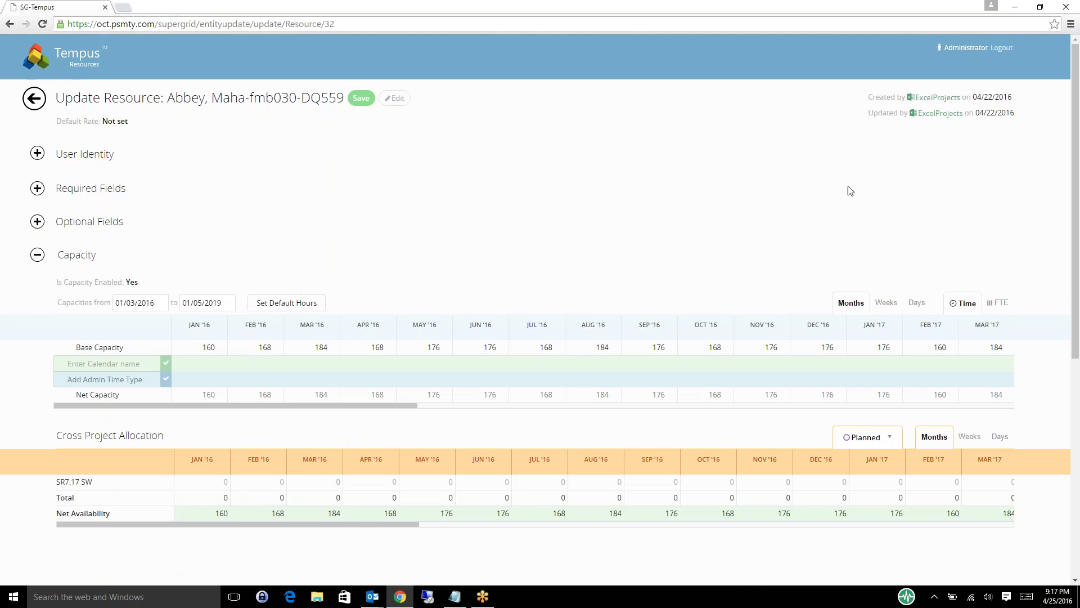
Step: Show the resource's capacity in FTE and check the Planned and Actual options for Cross Project Allocation
click(1002, 305)
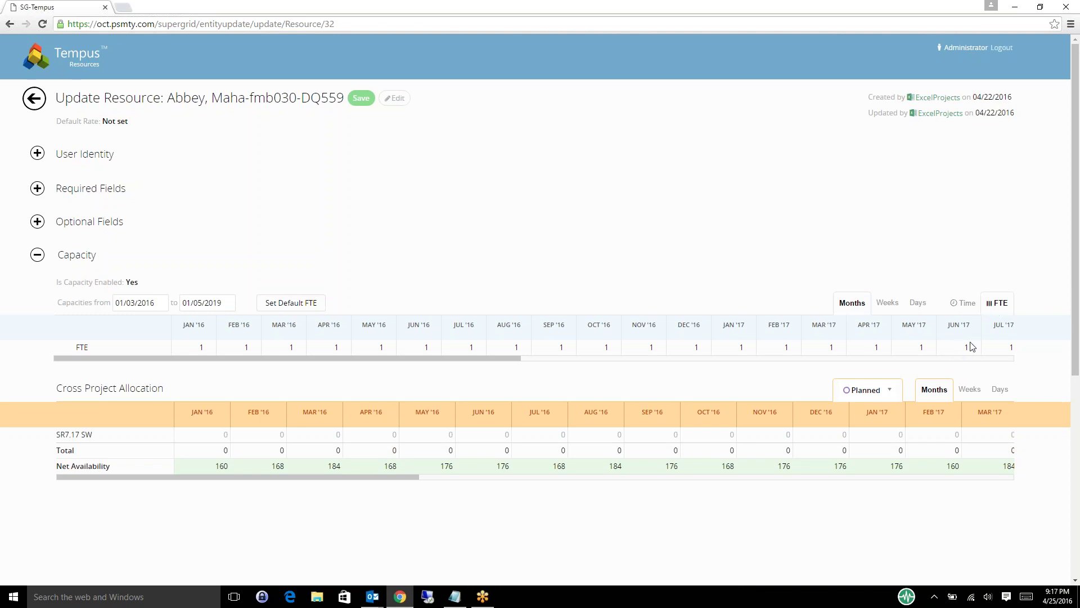
click(963, 304)
mouse_move(279, 477)
mouse_down()
mouse_move(296, 492)
mouse_move(373, 477)
mouse_move(518, 501)
mouse_move(269, 484)
mouse_up()
click(893, 394)
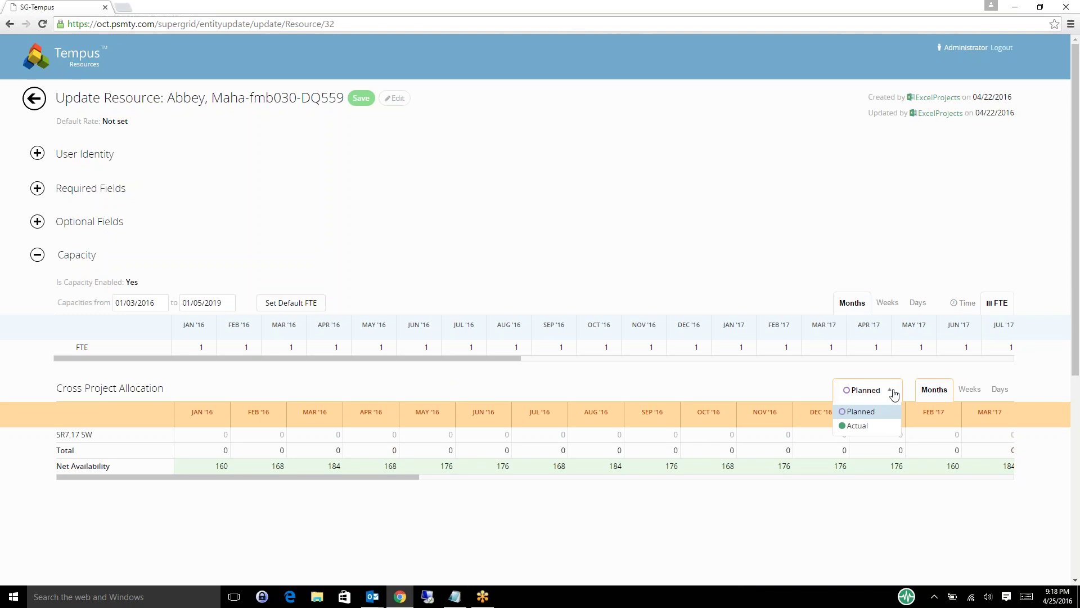
click(704, 234)
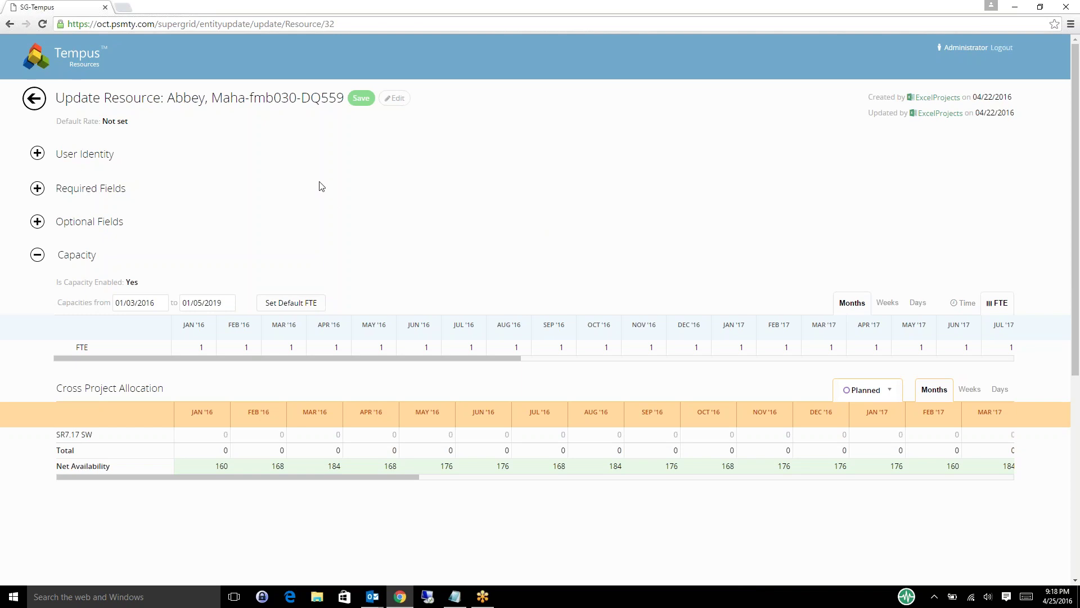
Step: Return to the resource list, open the DX517 resource's Department for inline editing, and save its Organization Level 1 as MSI
click(35, 103)
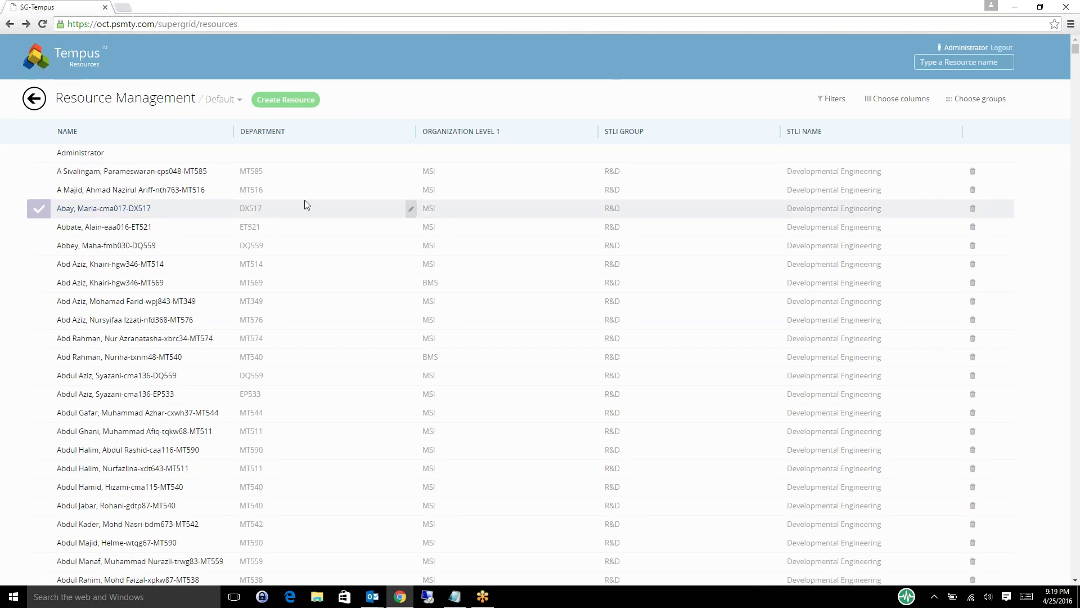
click(411, 208)
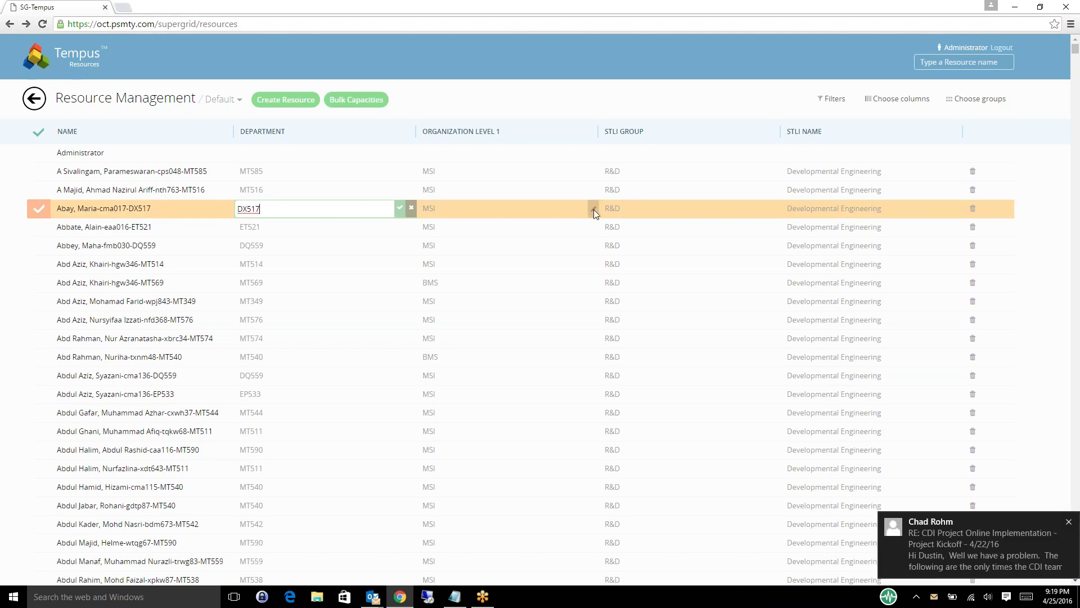
click(593, 210)
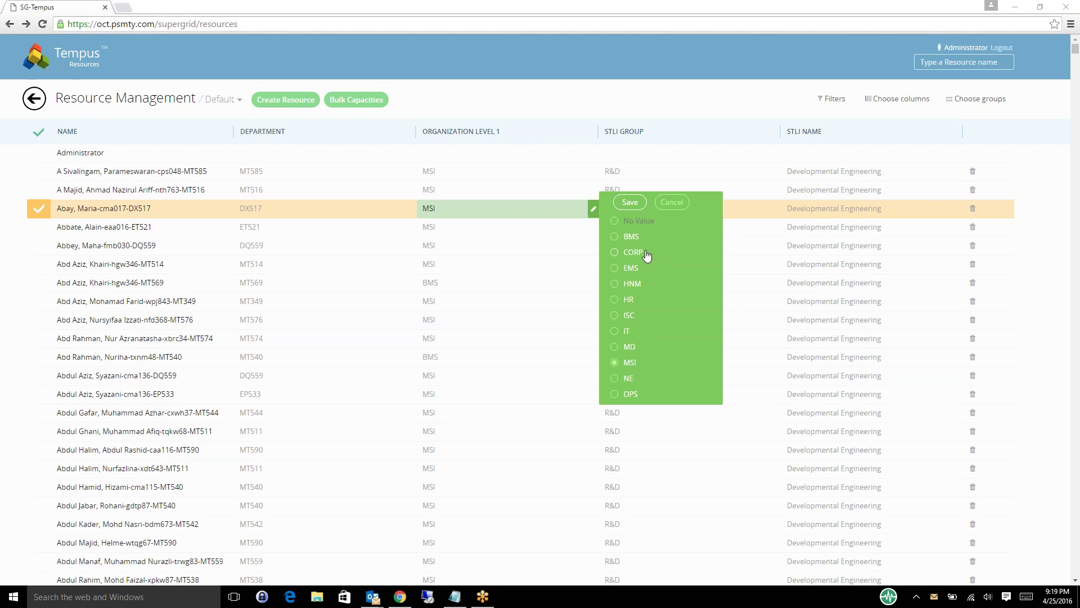
click(630, 203)
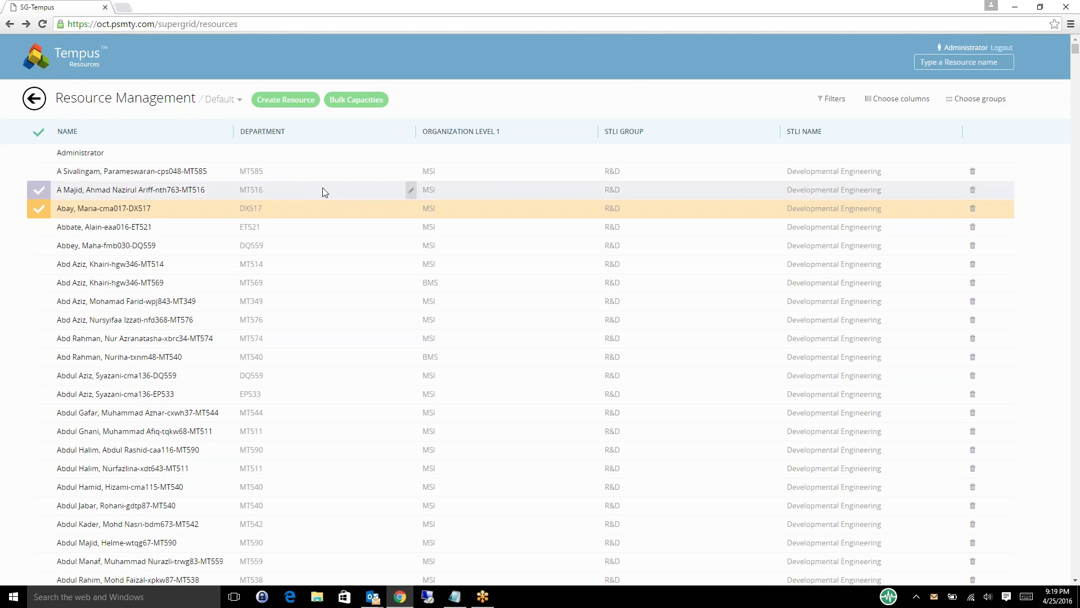
Step: Add the ET521, DQ559 and first MT514 resources to the selection, view the bulk Organization Level 1 choices, and dismiss them
click(39, 230)
click(40, 247)
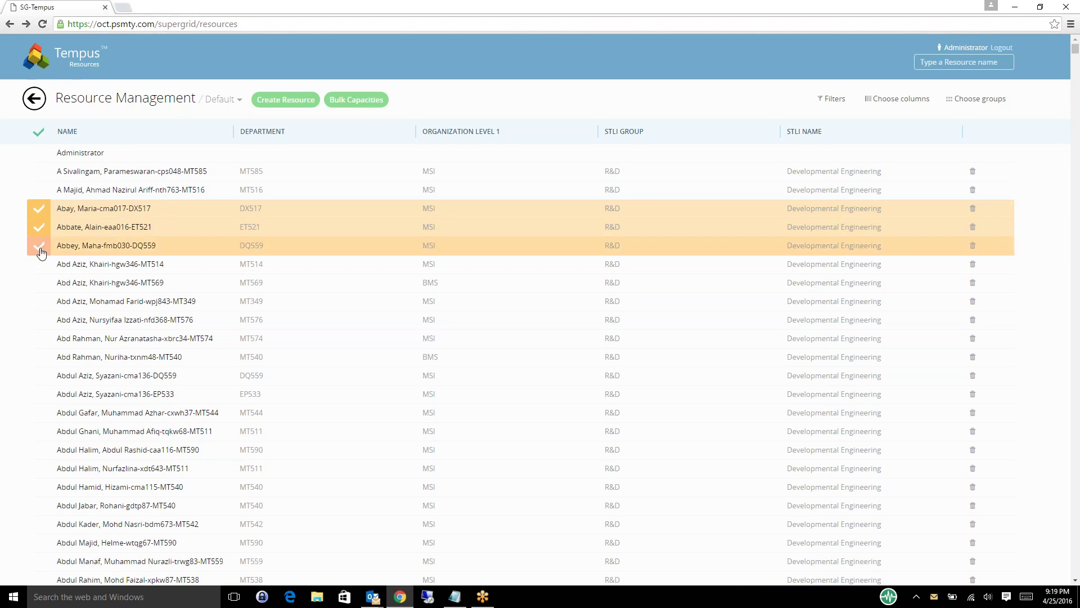
click(40, 264)
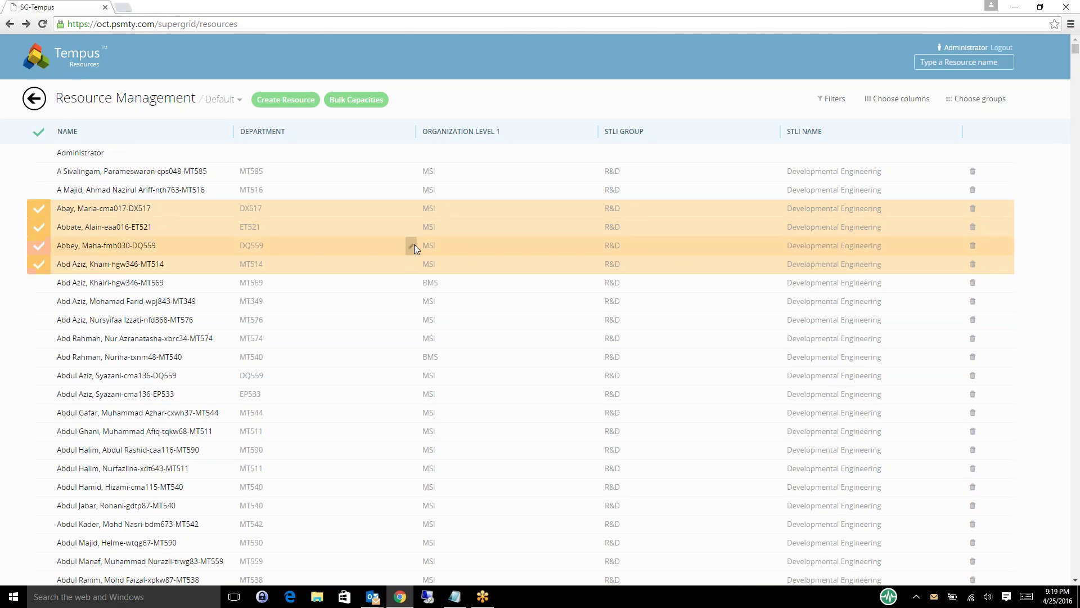
click(592, 211)
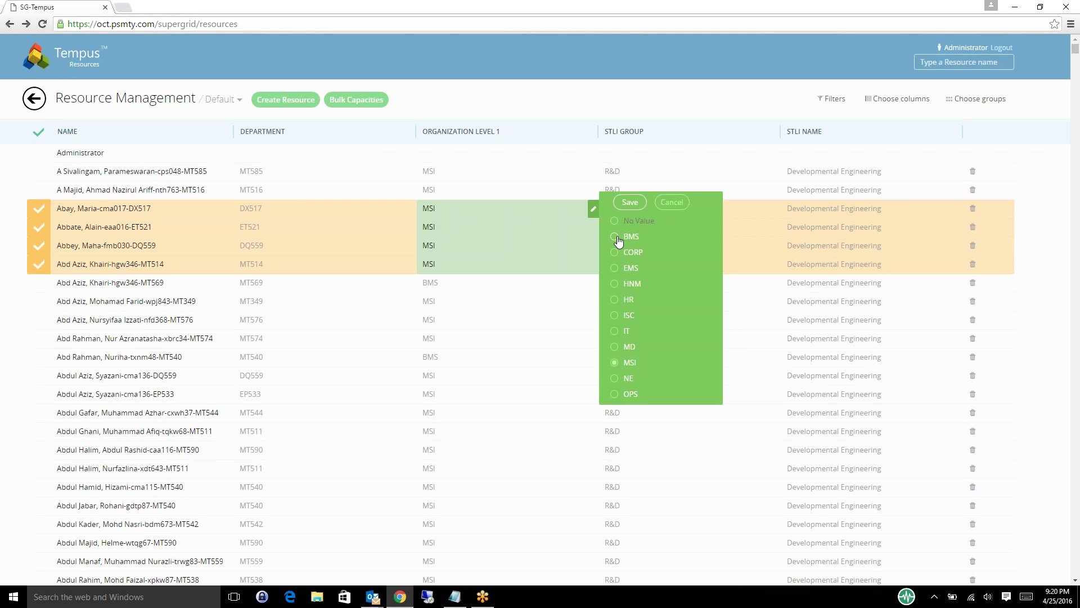
click(560, 100)
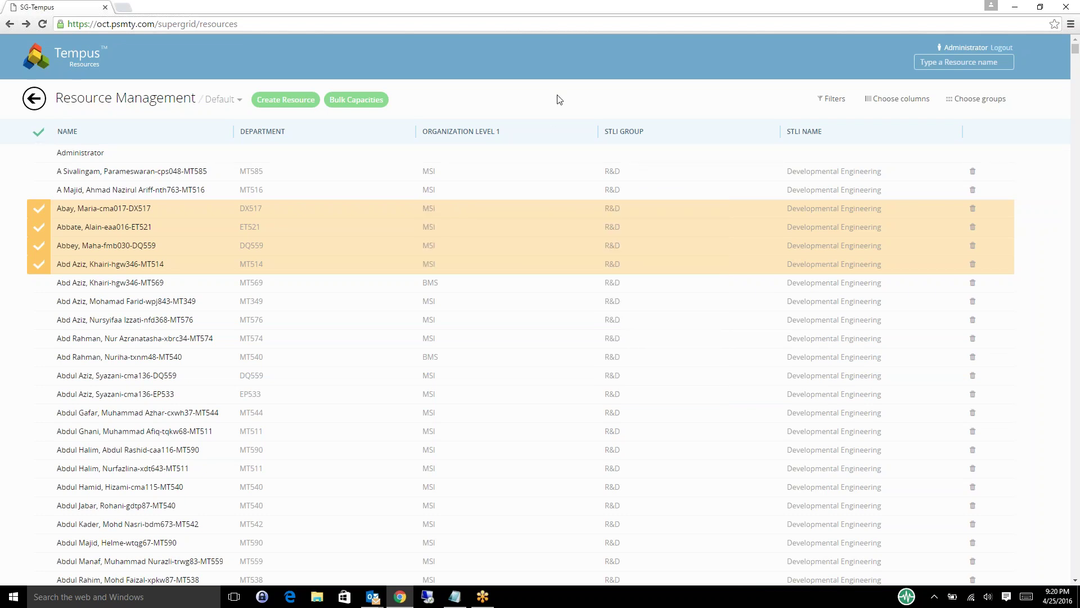
Step: Return to the home page, open Project Management, and review the columns available for the project list
click(37, 104)
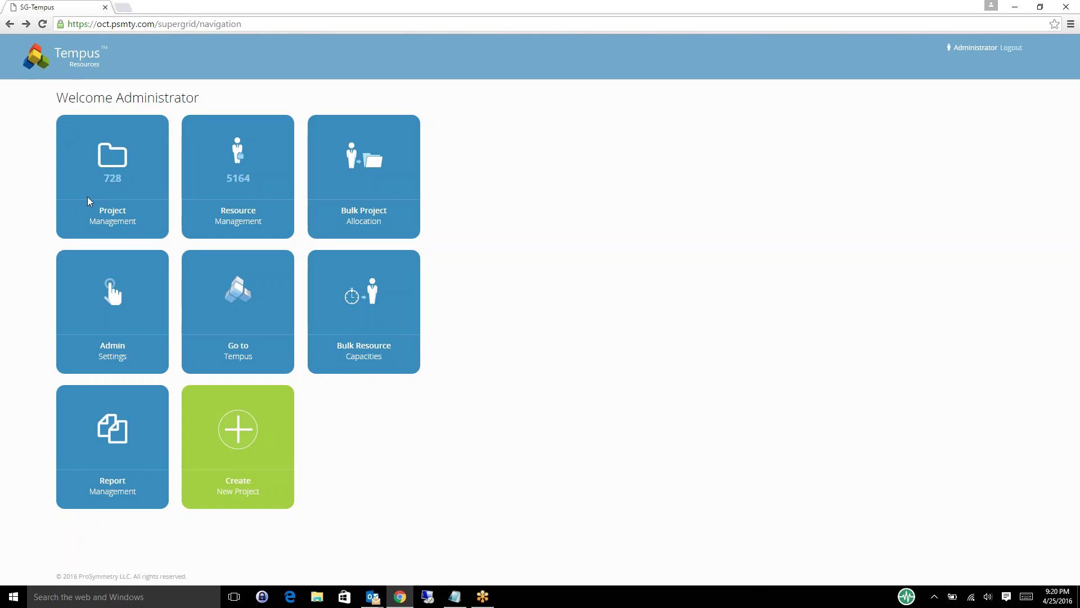
click(134, 196)
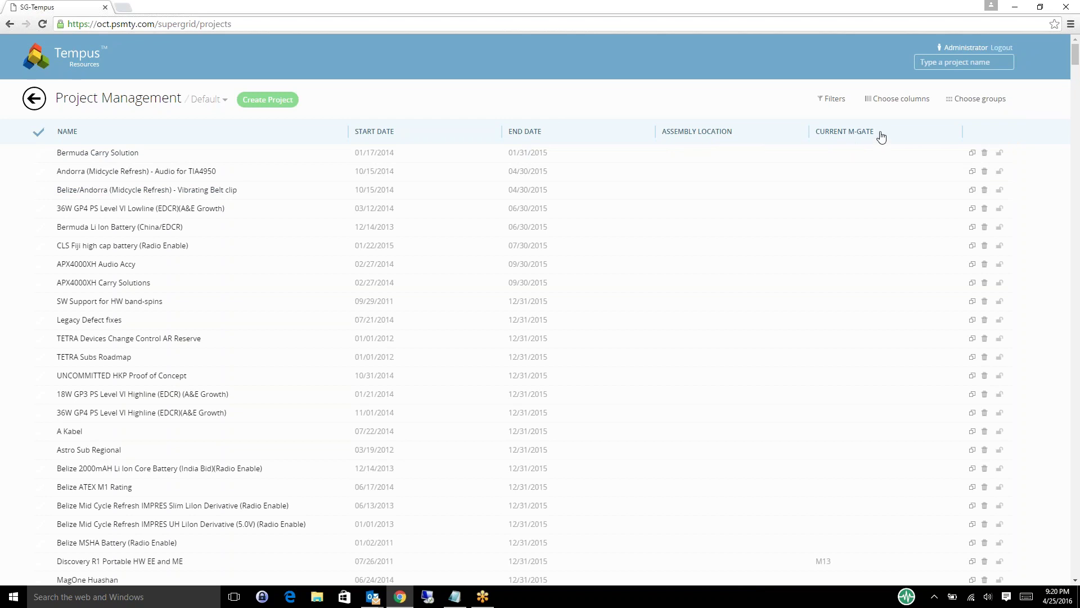
click(895, 106)
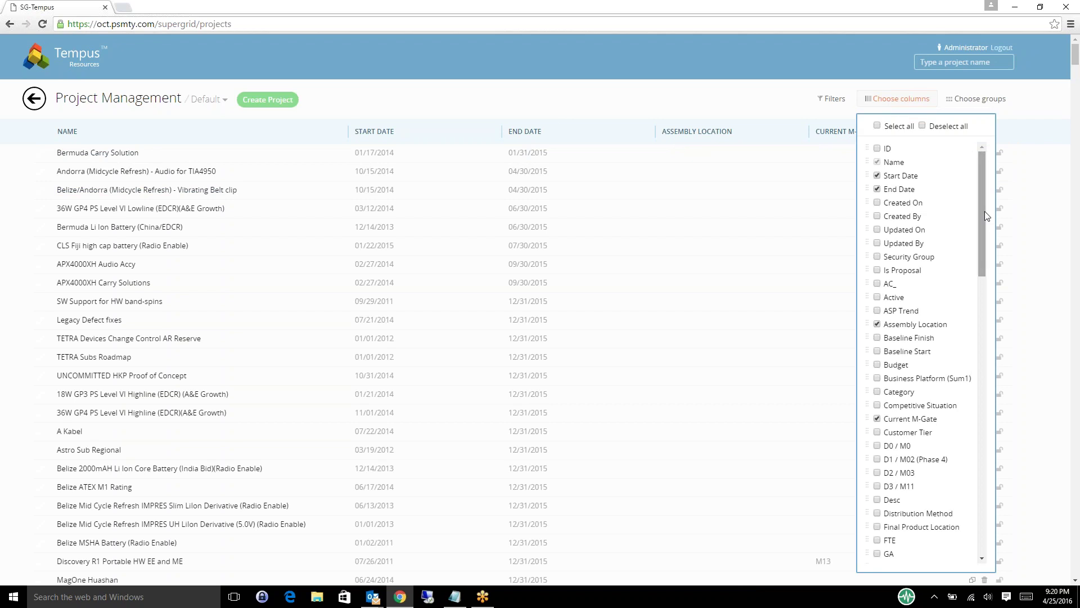
drag(982, 220, 991, 322)
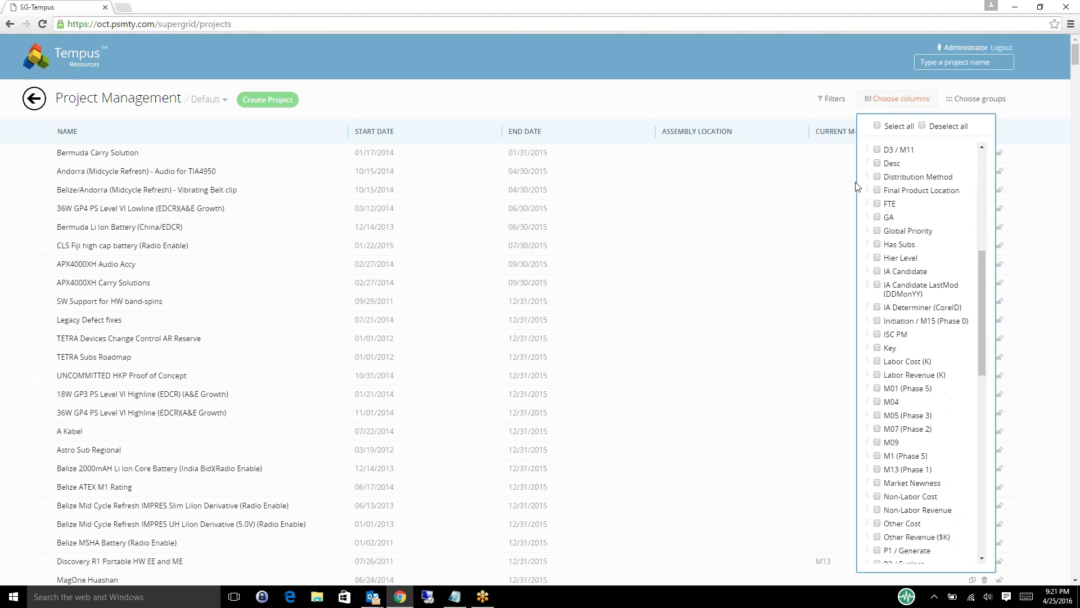
click(745, 86)
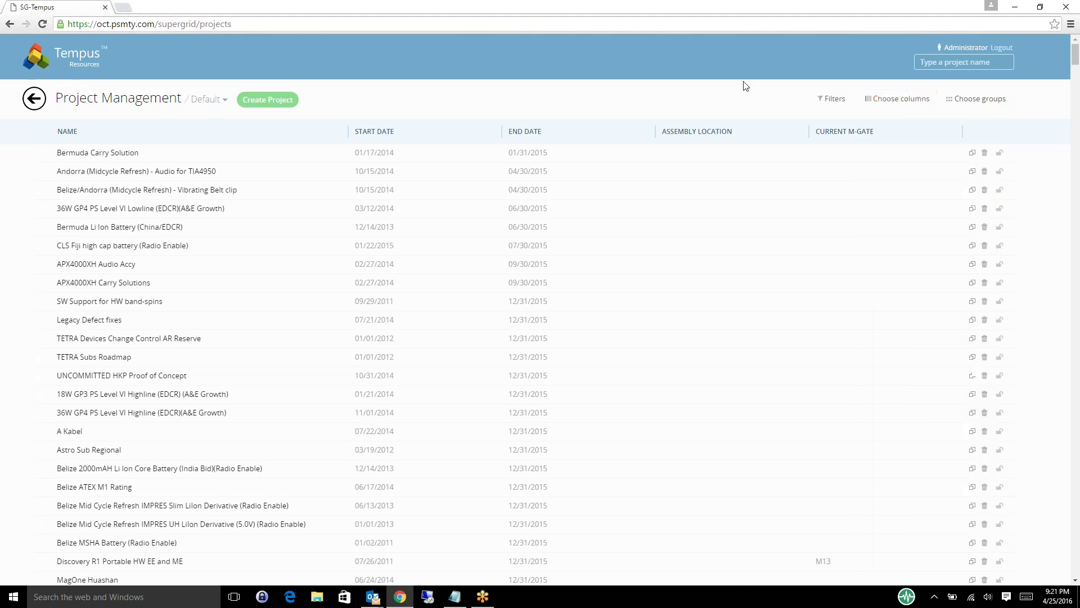
Step: Sort the project list by Current M-Gate and review the available grouping attributes without selecting any
click(846, 133)
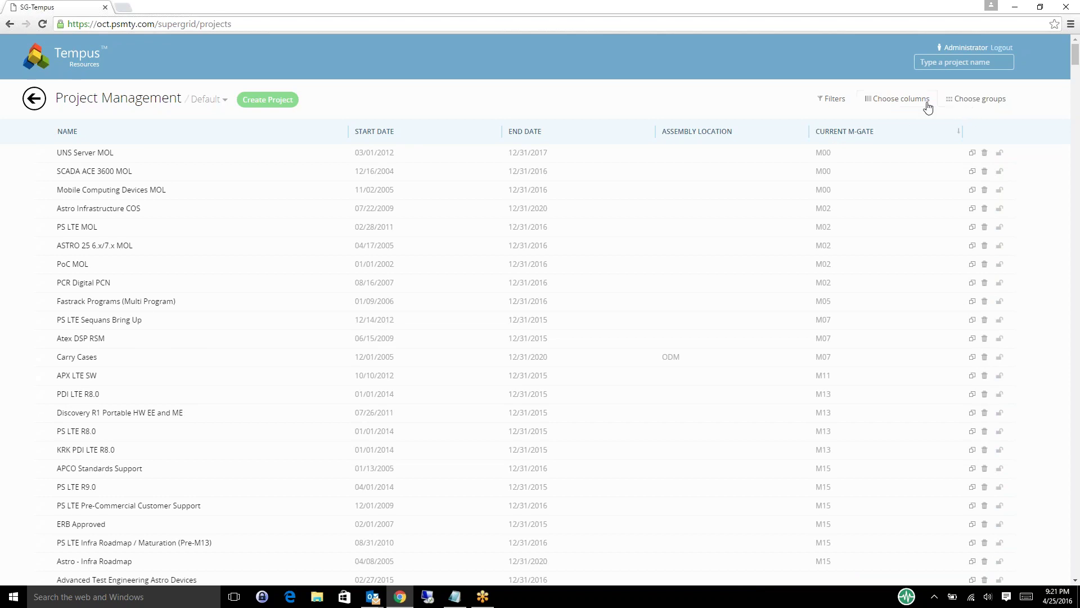
click(973, 101)
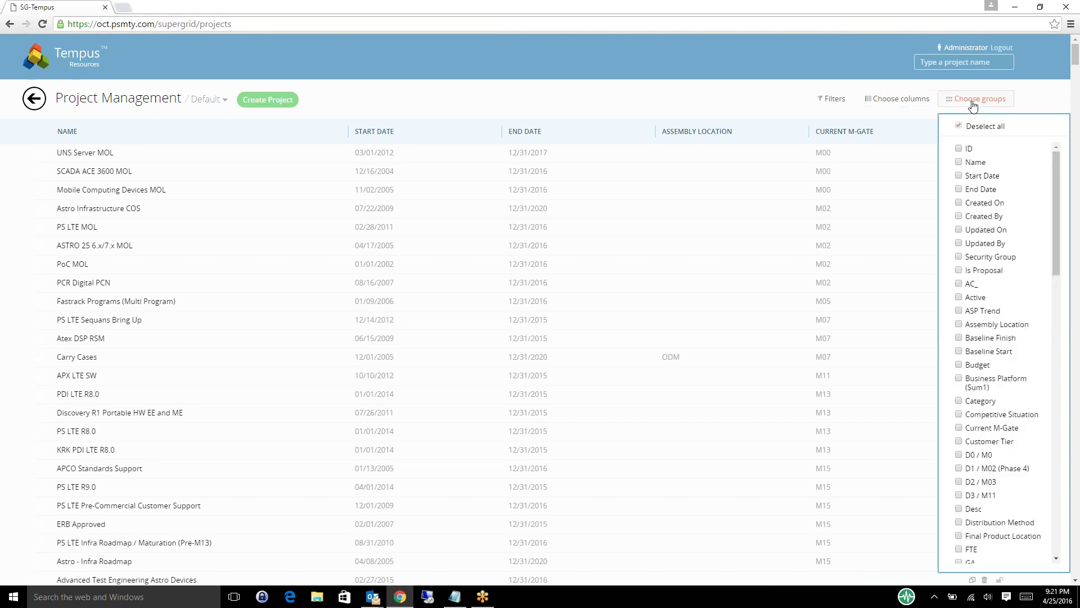
click(745, 104)
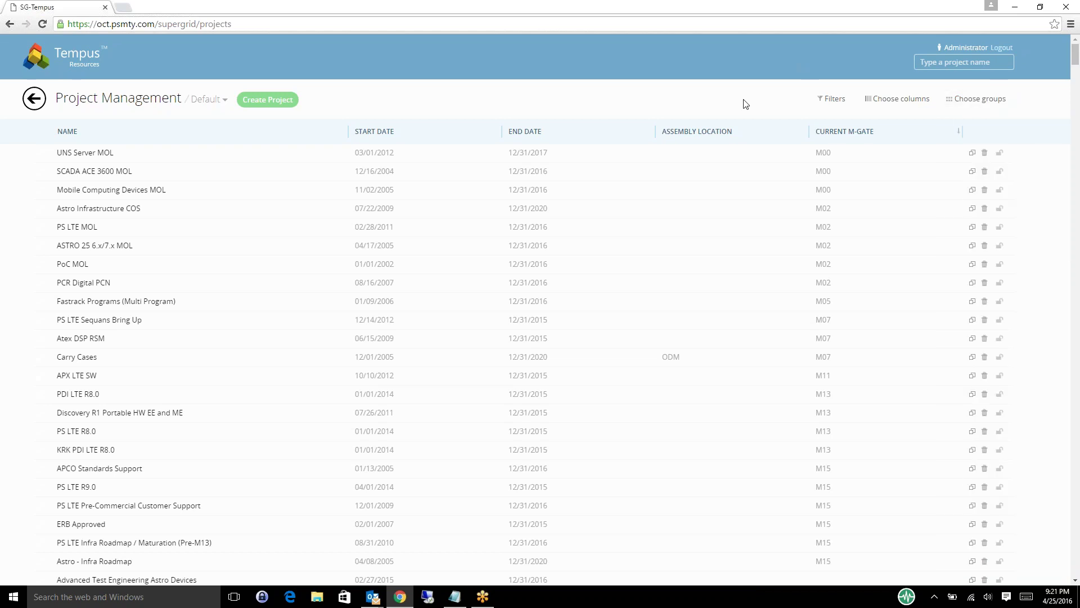
Step: Check the project list's filter options and the project name search field, and hide the filter options
click(828, 105)
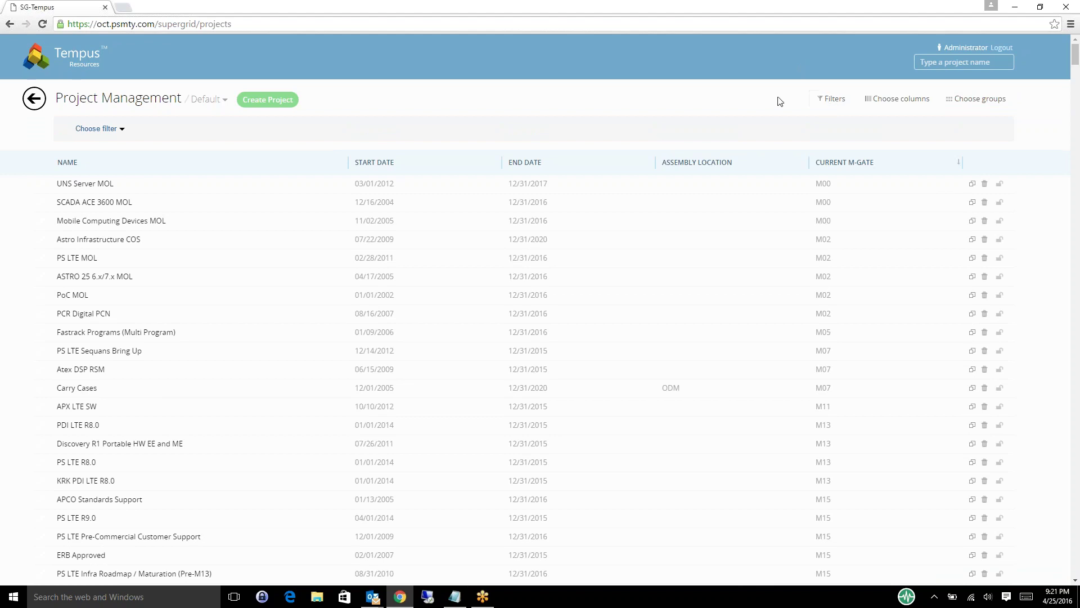
click(935, 63)
click(831, 99)
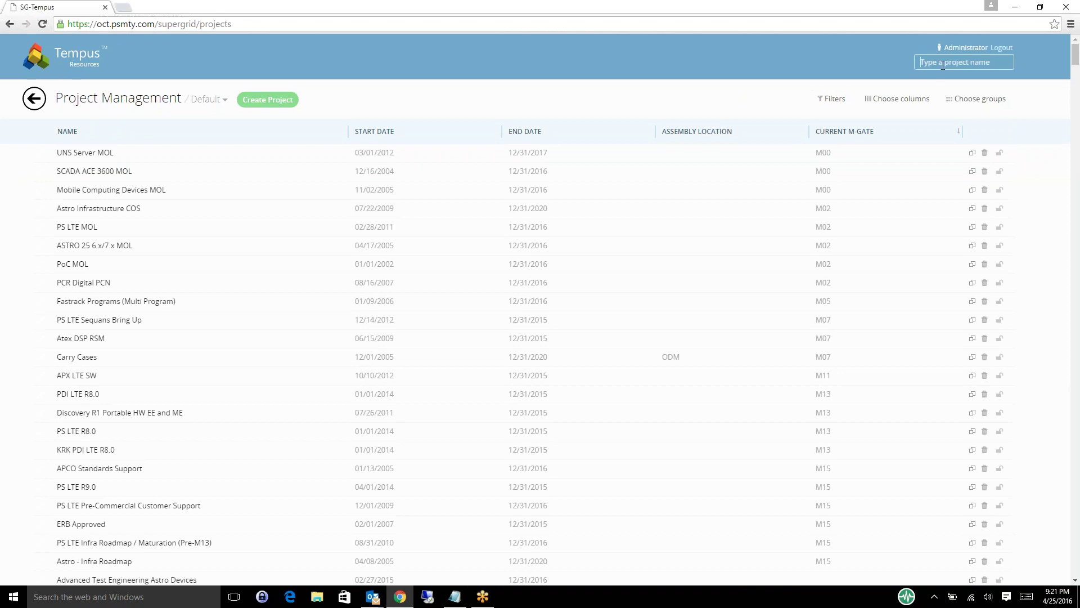
Step: Search the projects for "mg", open the Mgmt & Support project and look through its monthly resource allocations
text(mg)
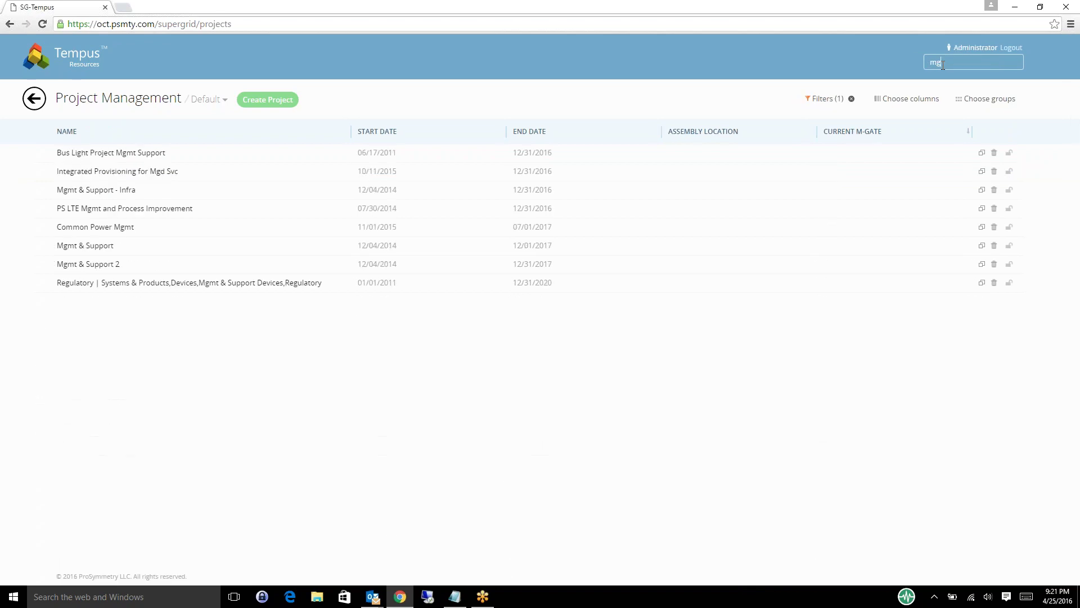
click(97, 247)
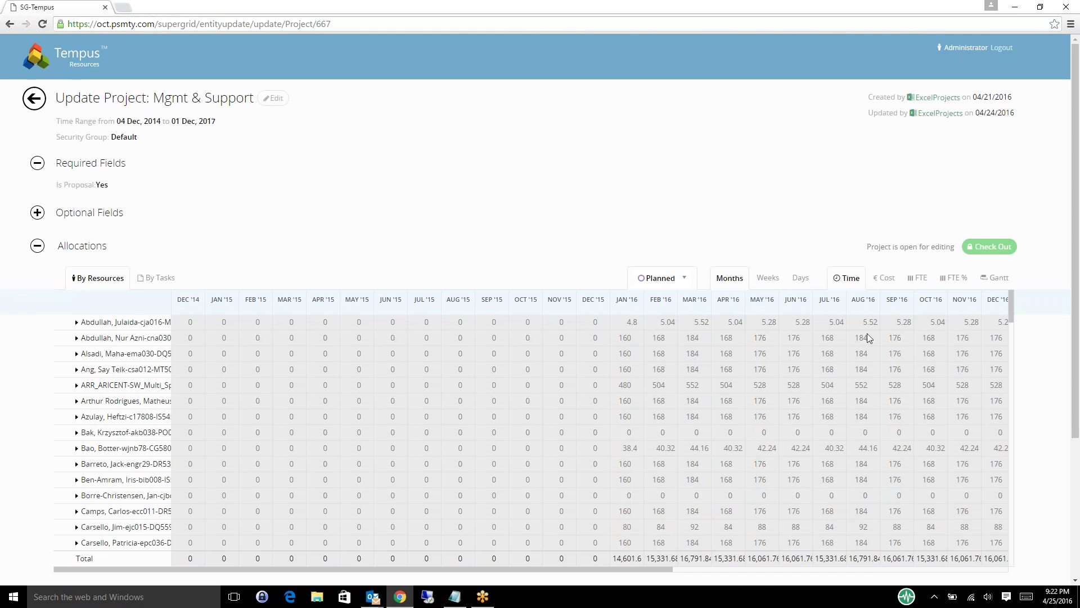
mouse_move(1010, 306)
mouse_down()
mouse_move(1014, 342)
mouse_move(1012, 304)
mouse_up()
scroll(529, 576, right, 3)
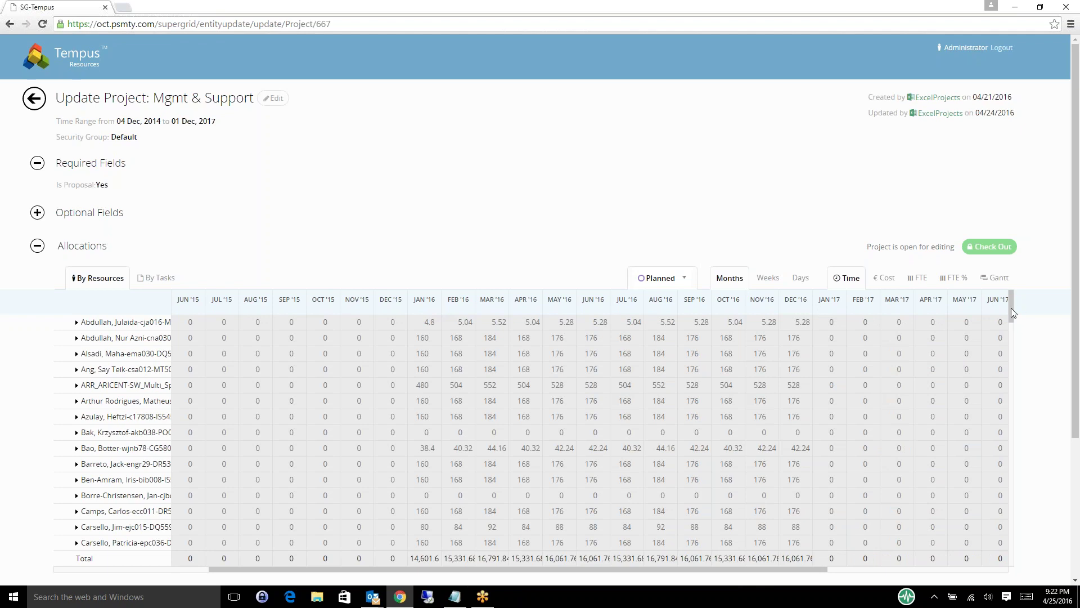
mouse_move(1011, 321)
mouse_down()
mouse_move(1024, 368)
mouse_move(1021, 318)
mouse_up()
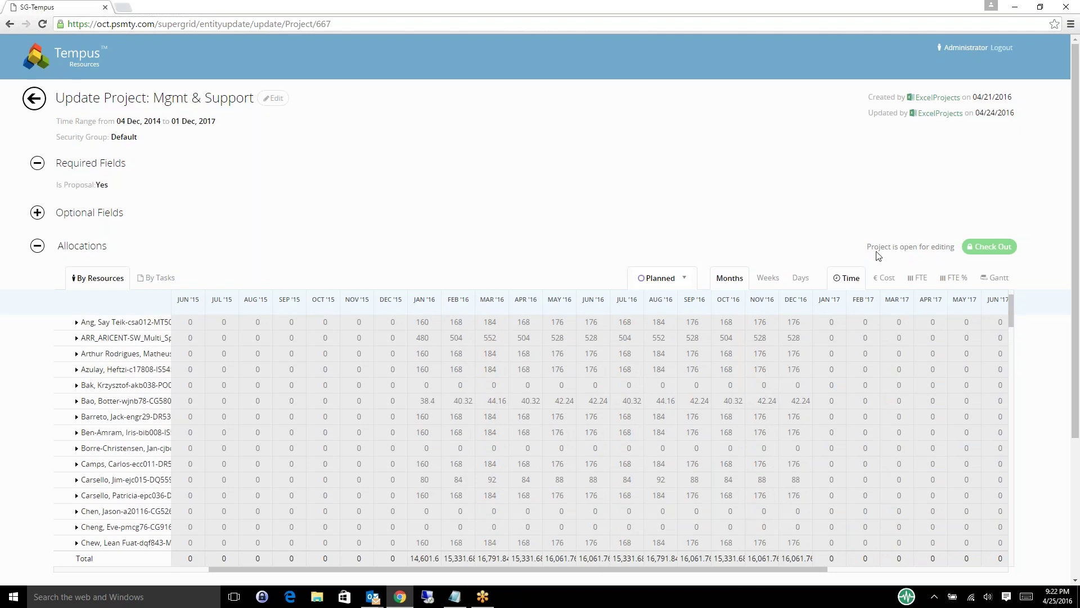
Step: View the Mgmt & Support allocations as Cost, as FTE and as FTE %
click(885, 278)
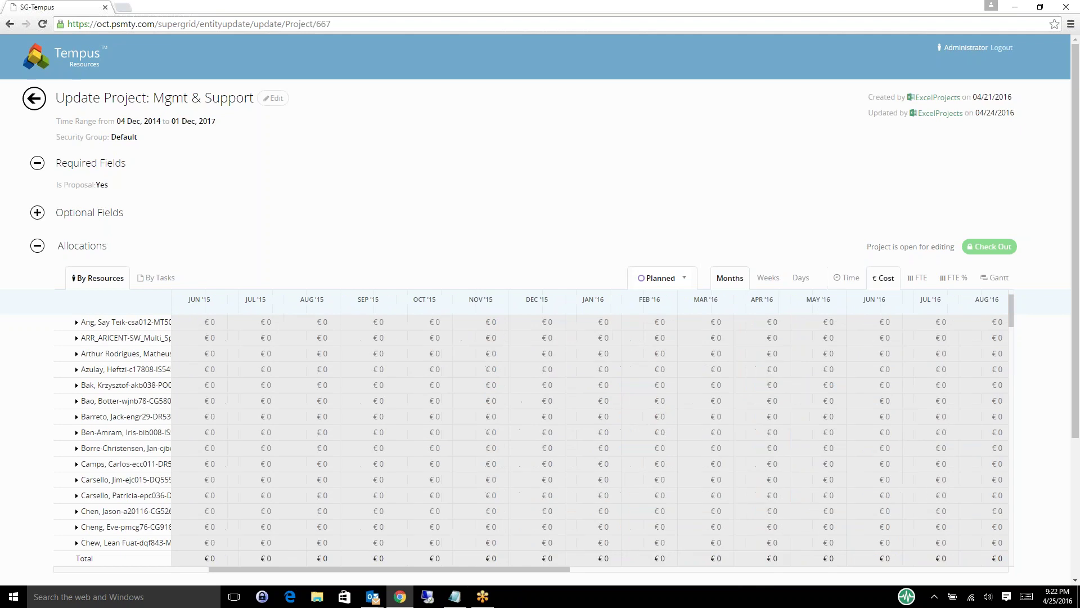
click(921, 284)
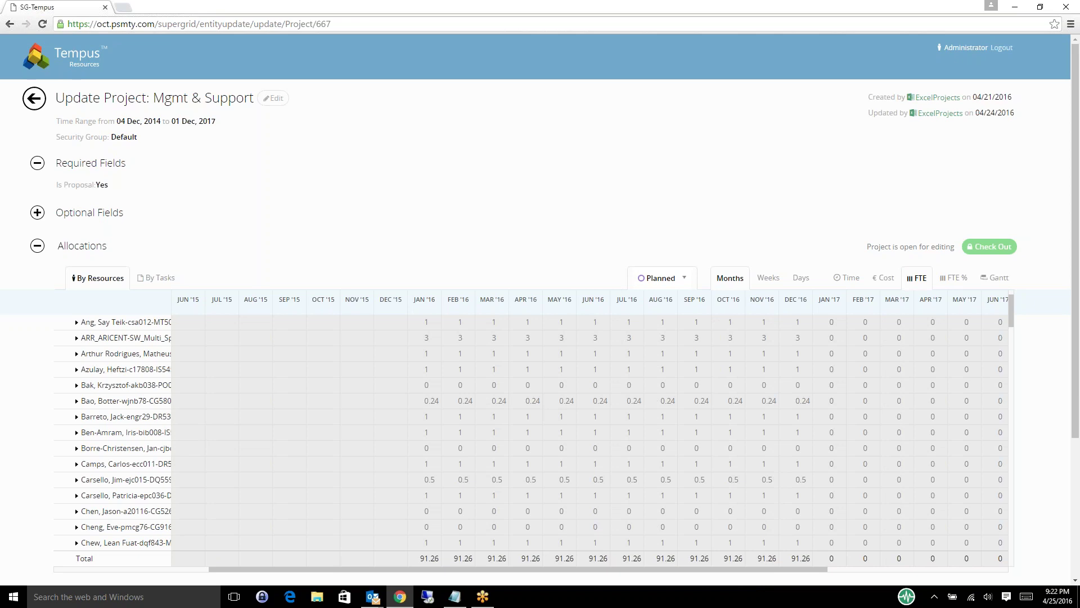
click(950, 286)
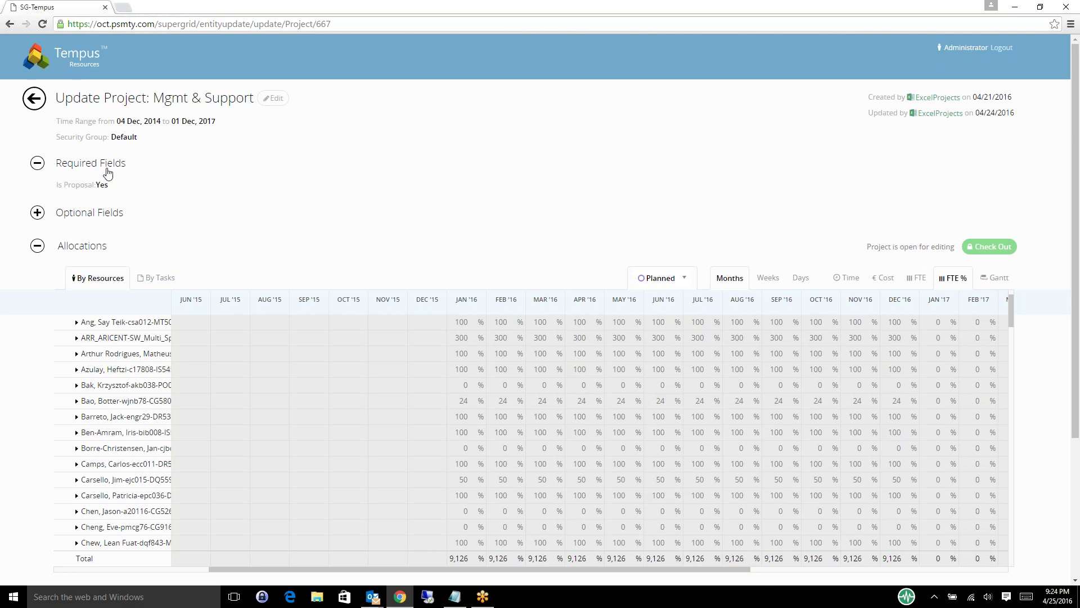
Step: Collapse the project's Required Fields, review all its Optional Fields, and collapse them too
click(37, 164)
click(38, 197)
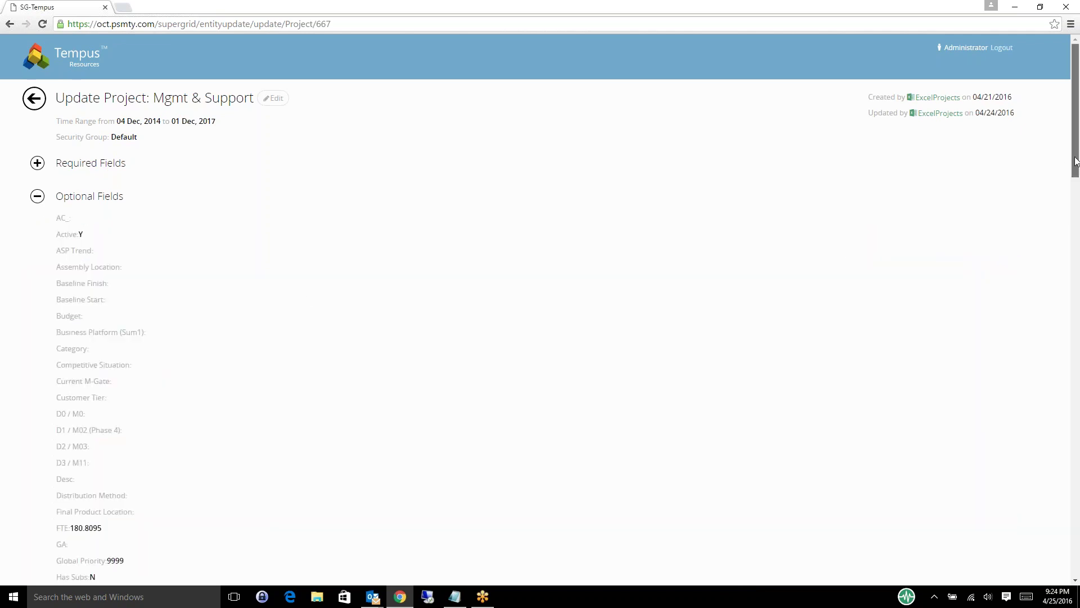
drag(1075, 163, 1078, 457)
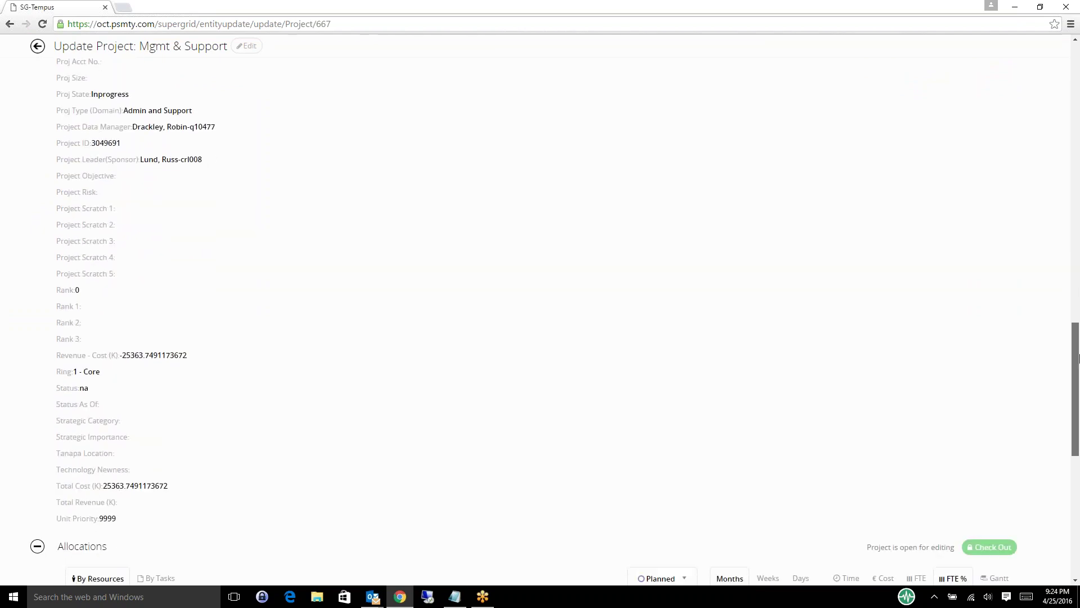
drag(1078, 358, 1067, 84)
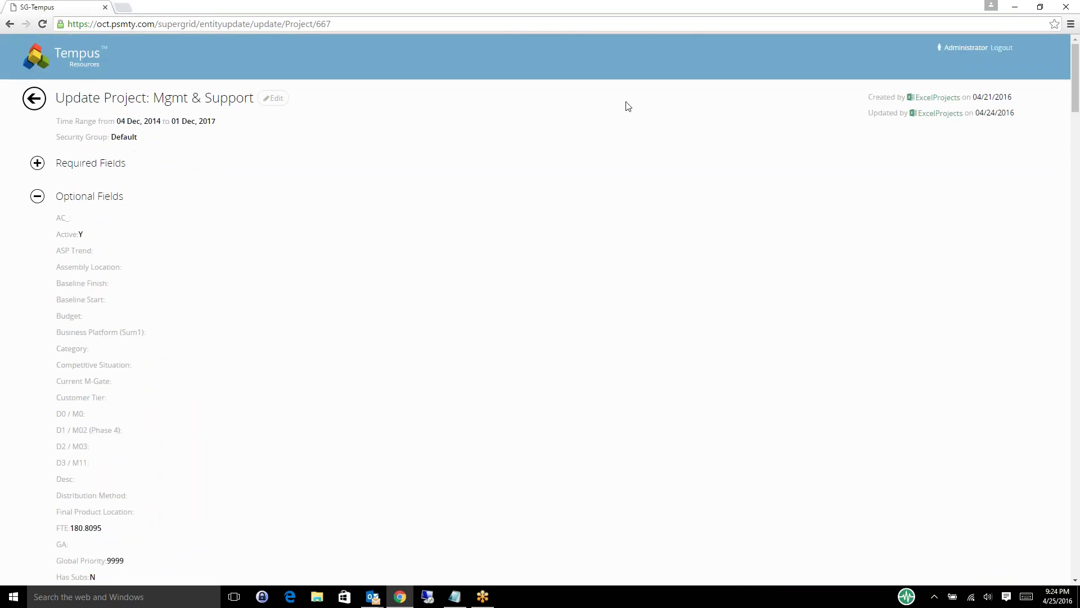
click(36, 197)
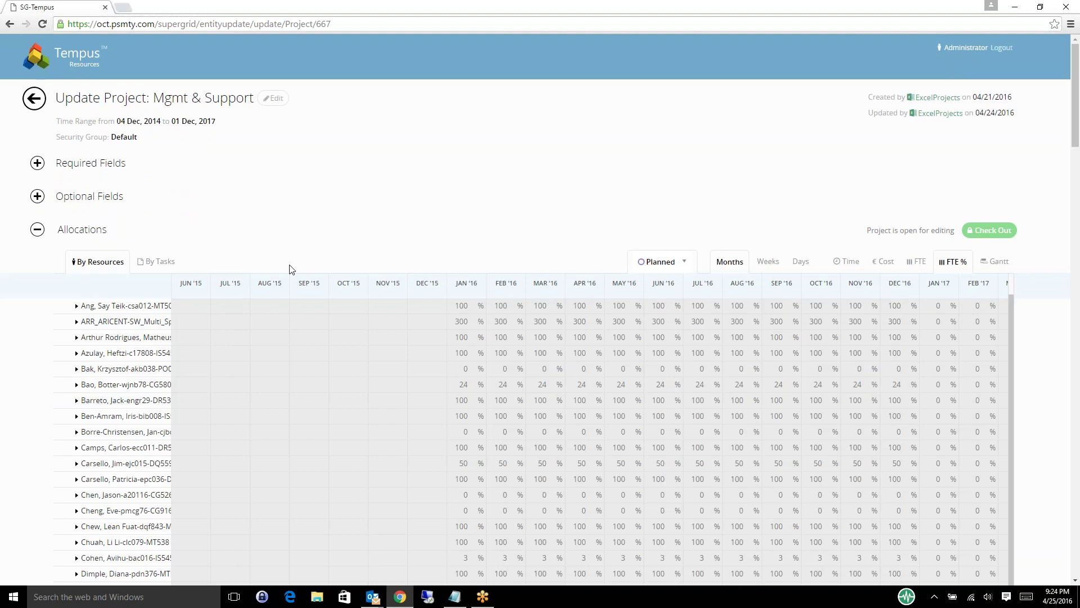
Step: Check the Planned, Actual and Remaining display options for the allocations without changing them, and return to the project list
click(687, 264)
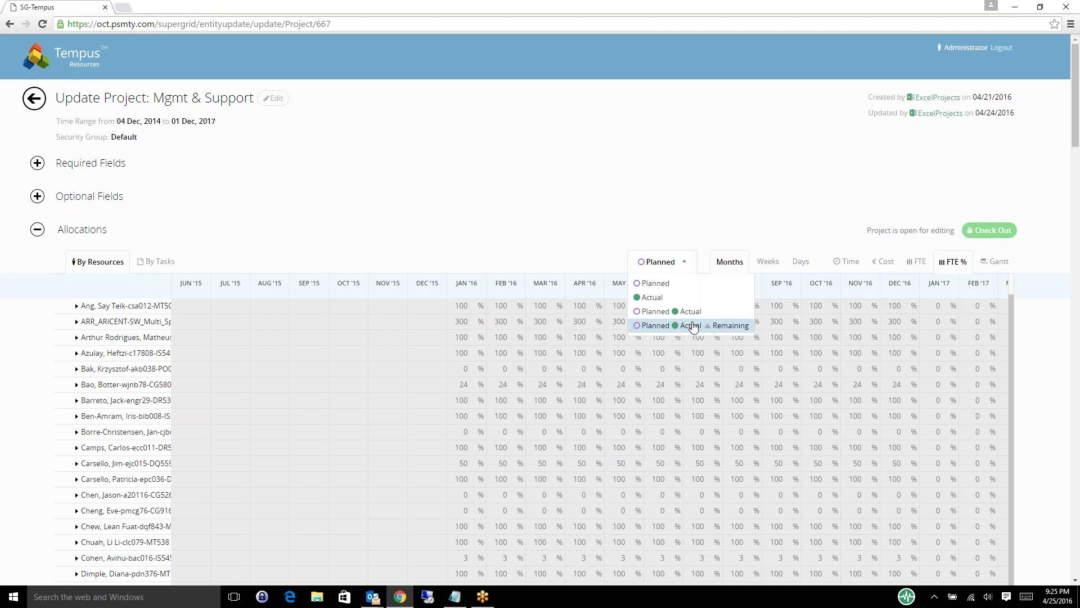
click(741, 226)
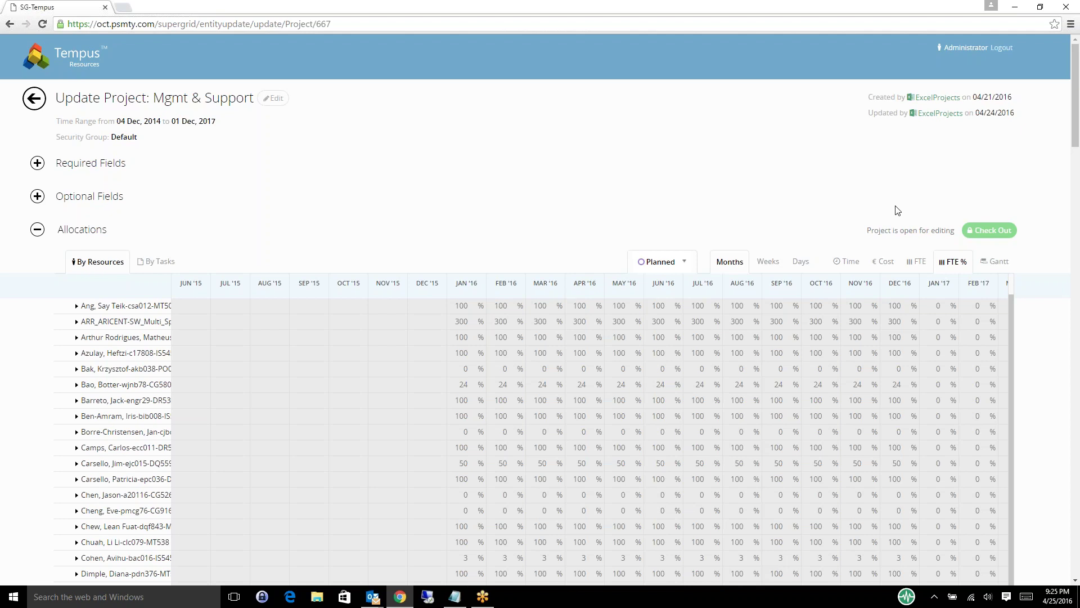
click(36, 99)
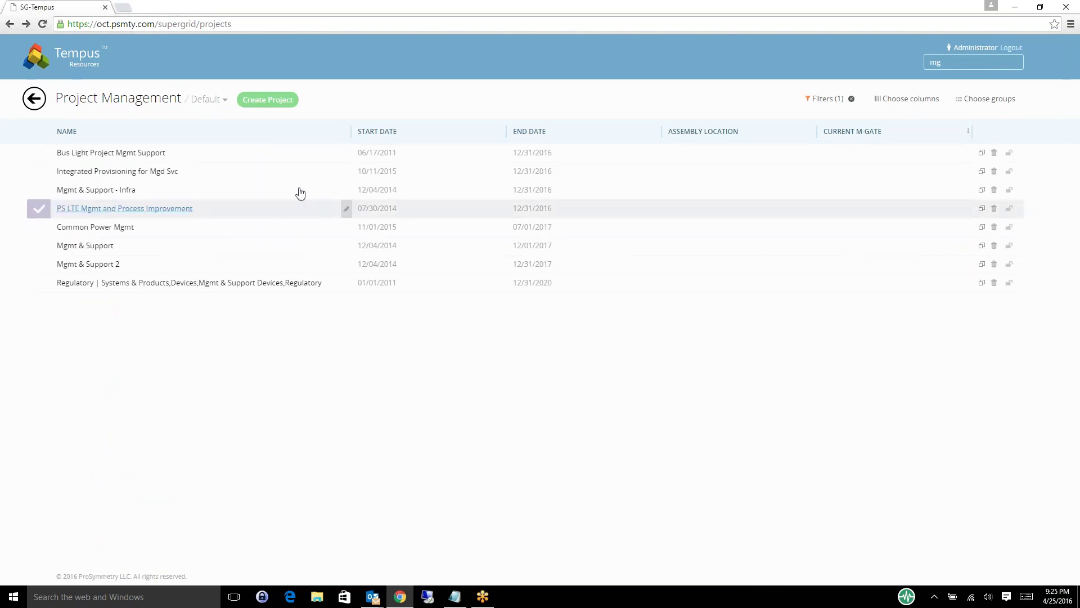
Step: Start a new project named "Test Project 999999"
click(285, 104)
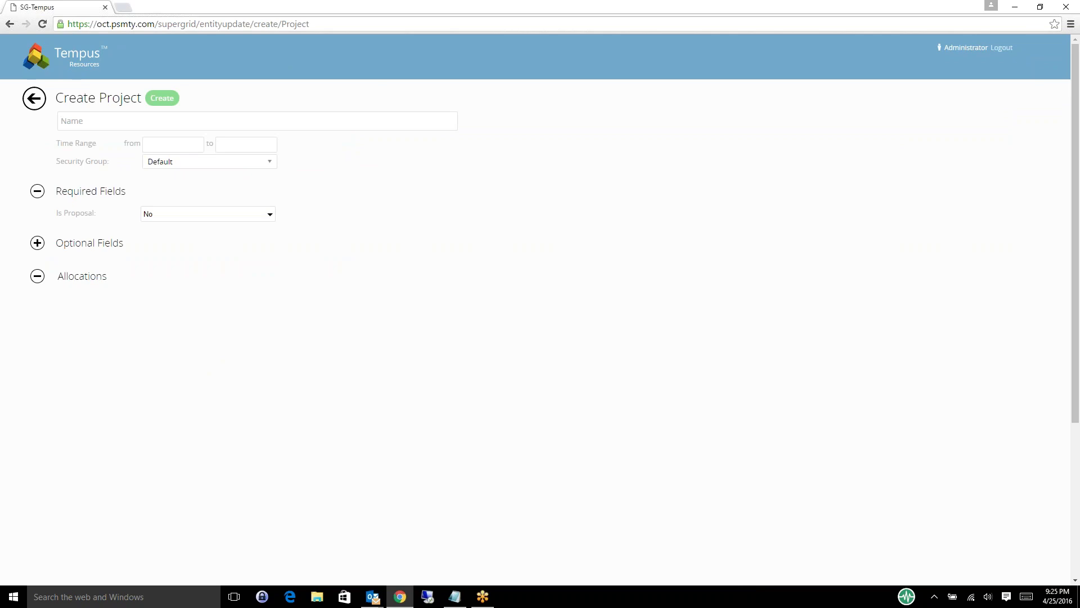
text(Test Proj)
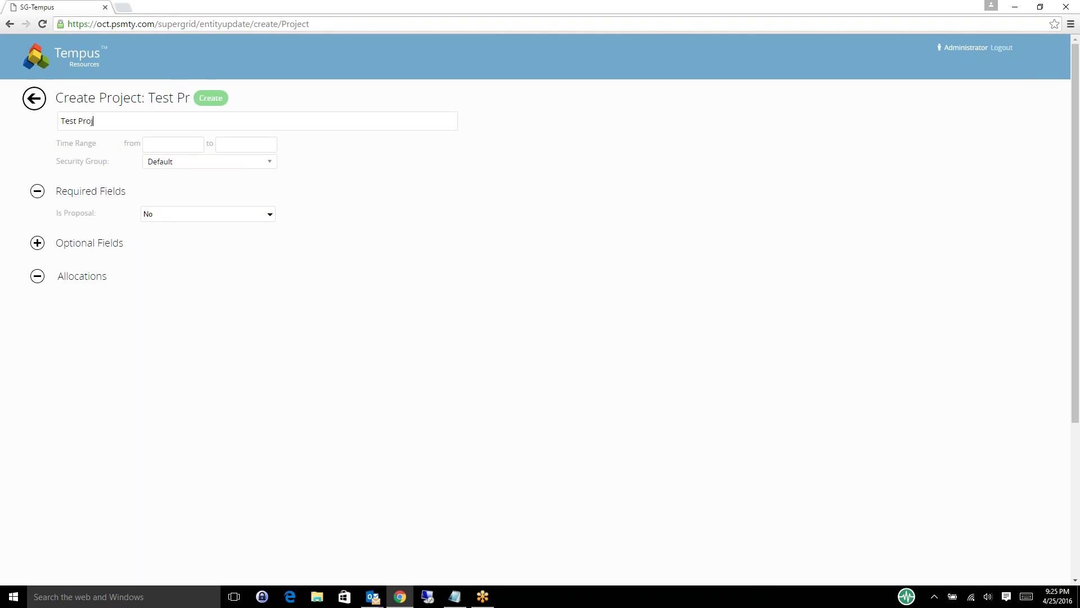
text(ect 999999)
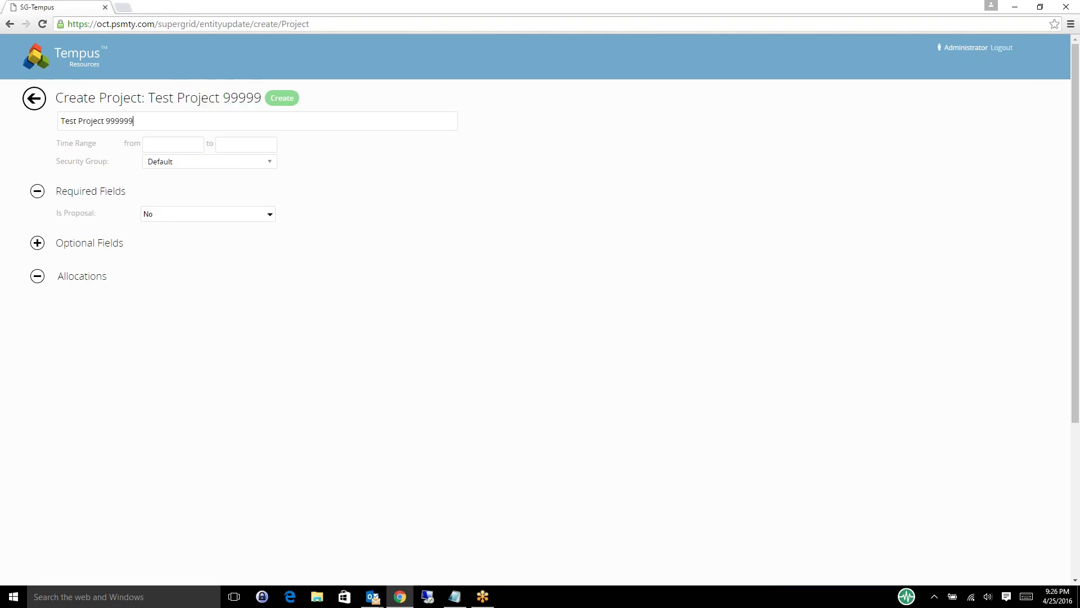
Step: Set the new project's time range from 04/01/2016 to 09/30/2016
click(189, 143)
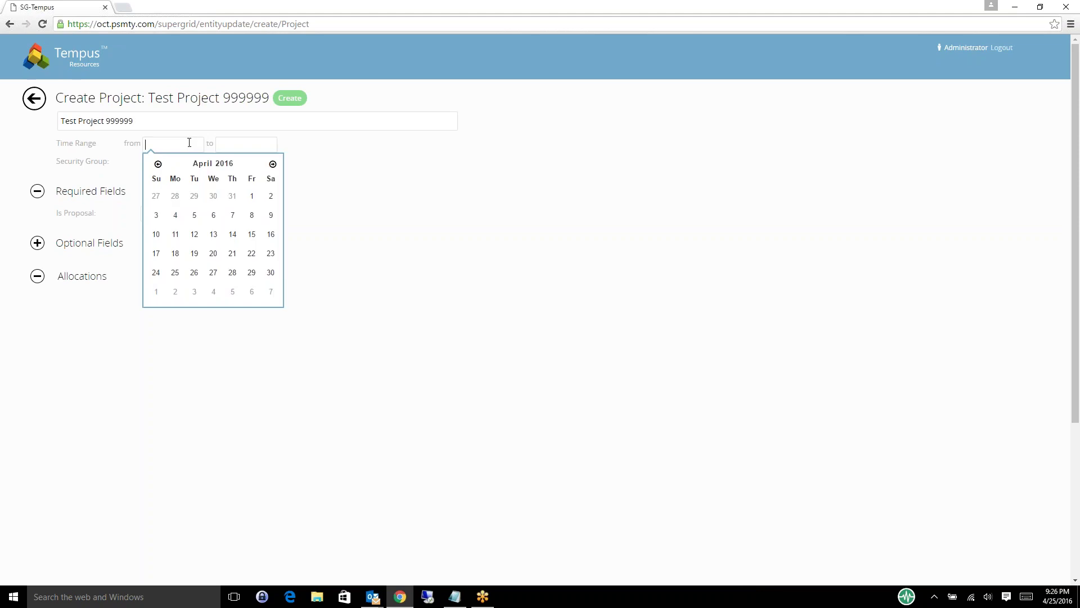
click(253, 197)
click(267, 144)
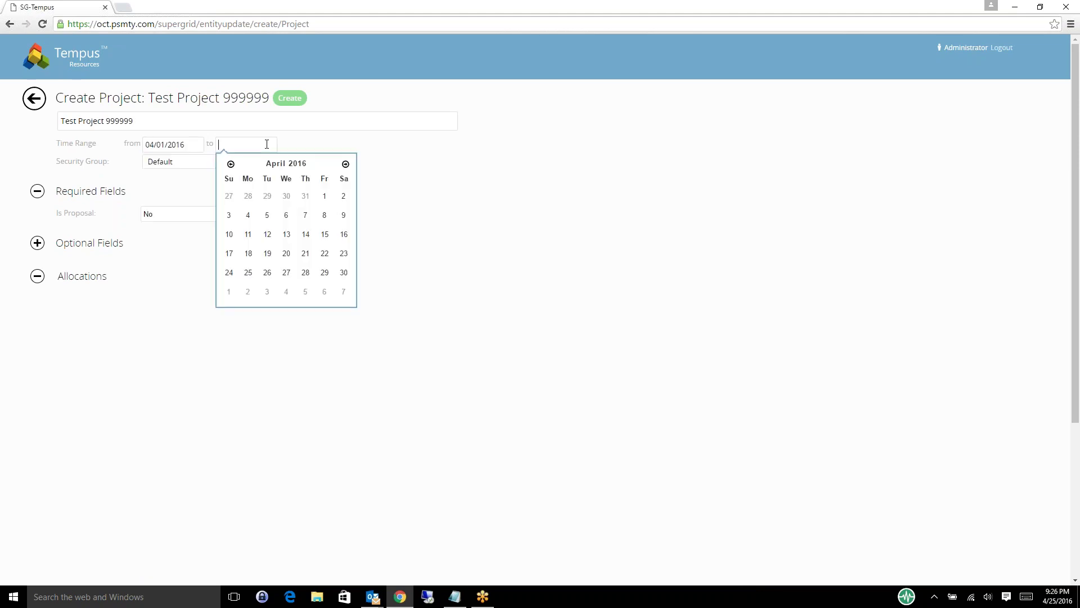
click(346, 164)
click(346, 164)
click(345, 164)
click(345, 164)
click(345, 164)
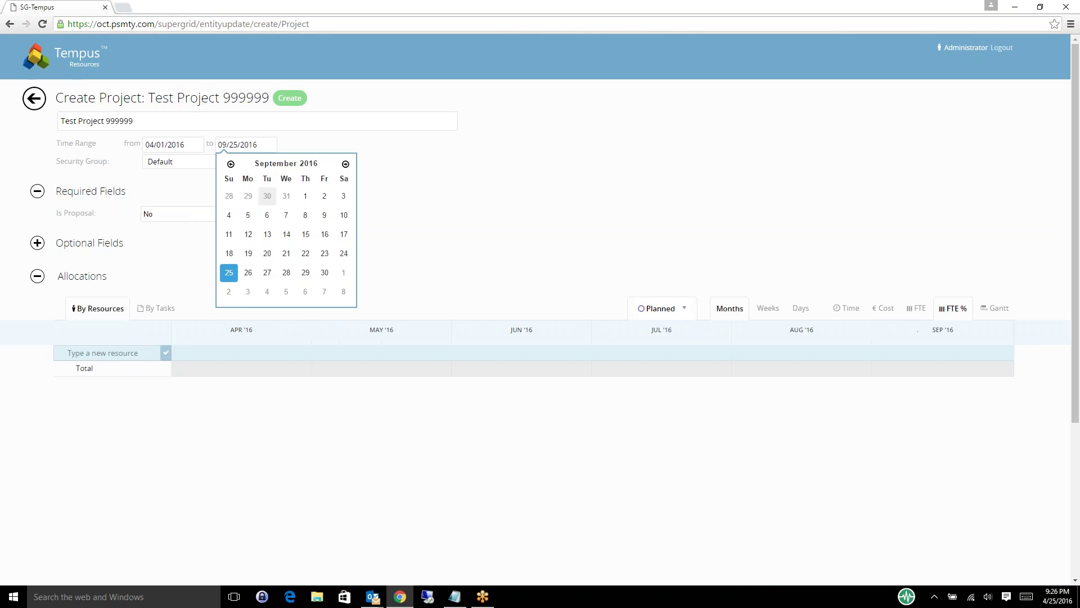
click(326, 273)
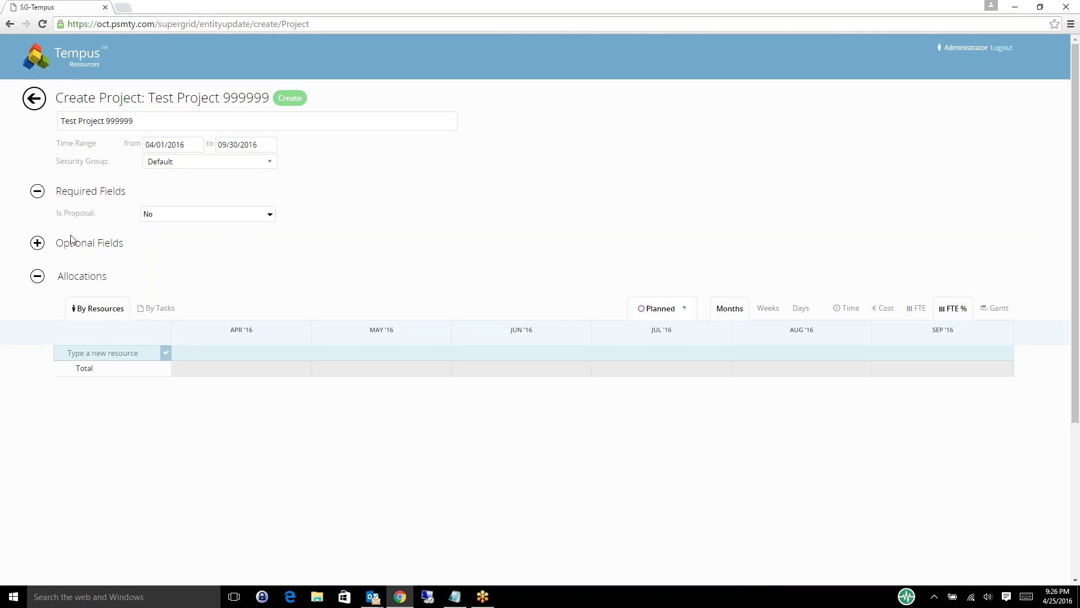
Step: Check the new project's Optional Fields without filling them in, and collapse both the Optional Fields and Required Fields sections
click(37, 245)
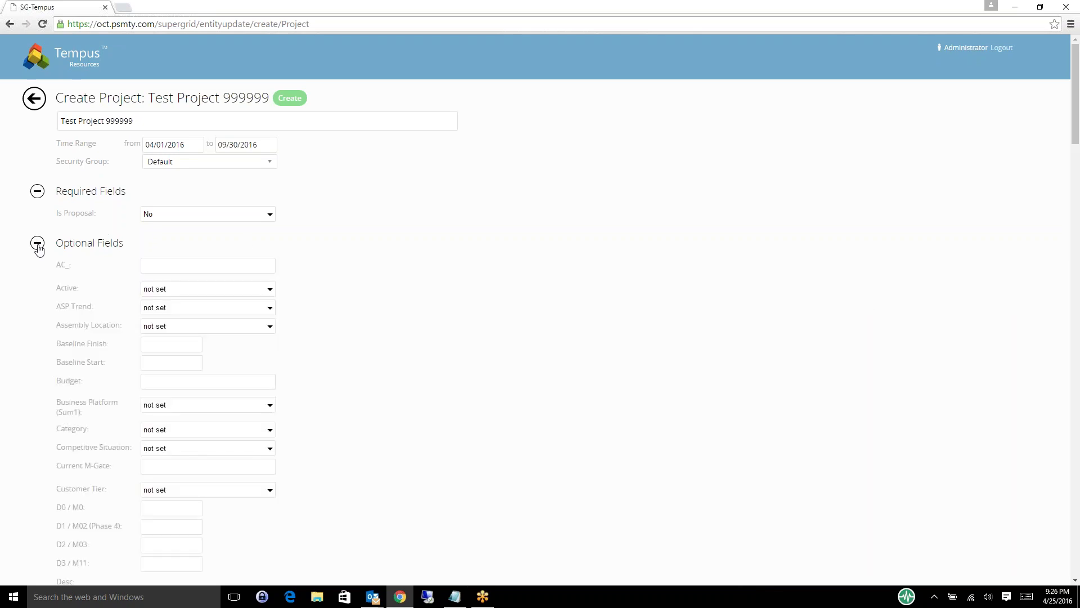
click(38, 247)
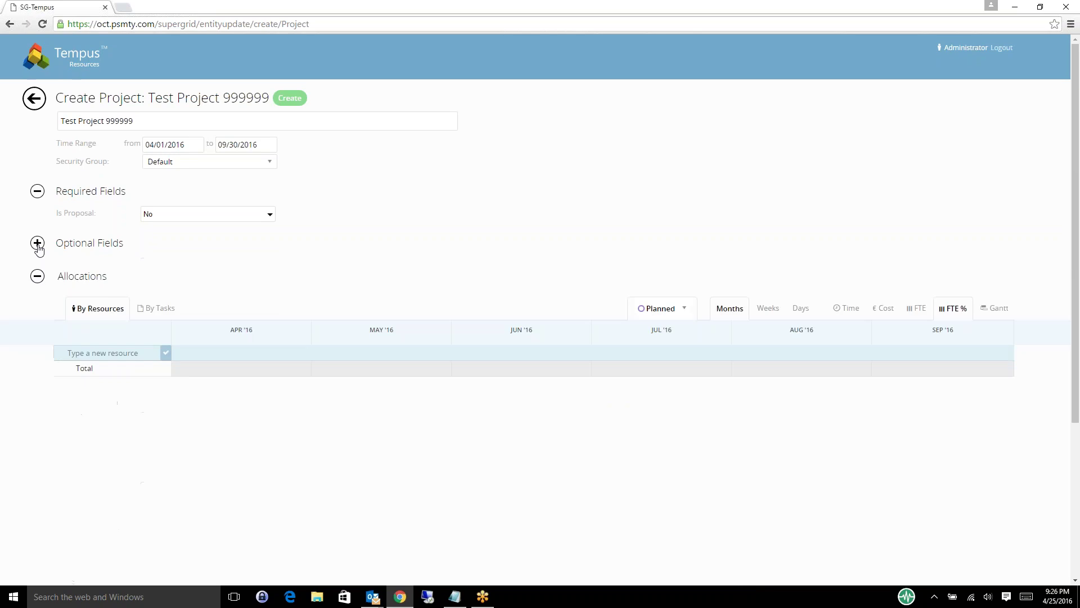
click(38, 197)
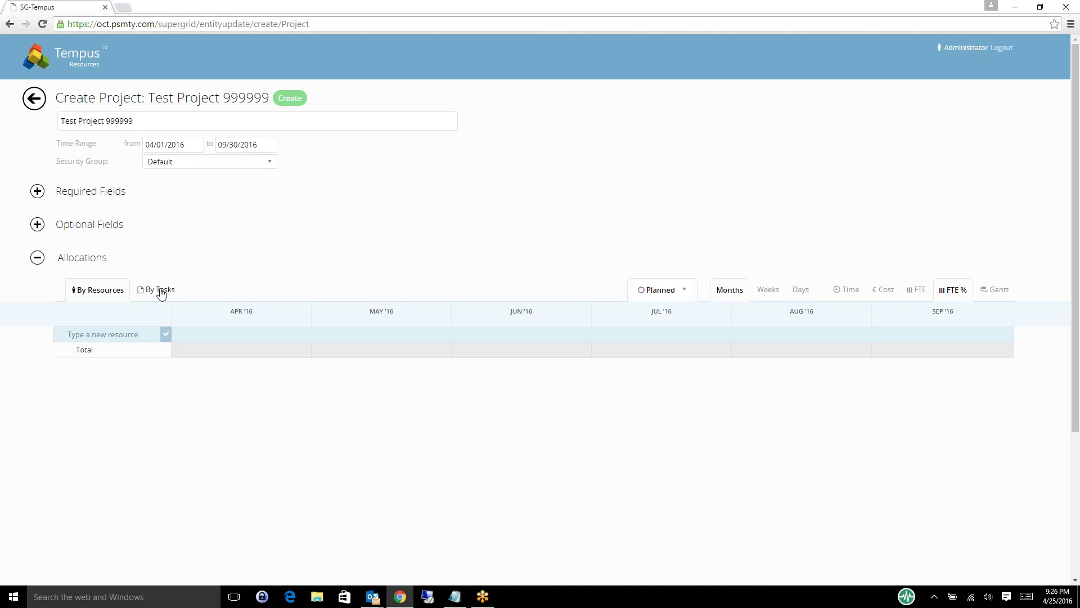
Step: Add the <Dev_Support> and <Mech_Multi_Spec> resources to the new project's allocations
click(131, 335)
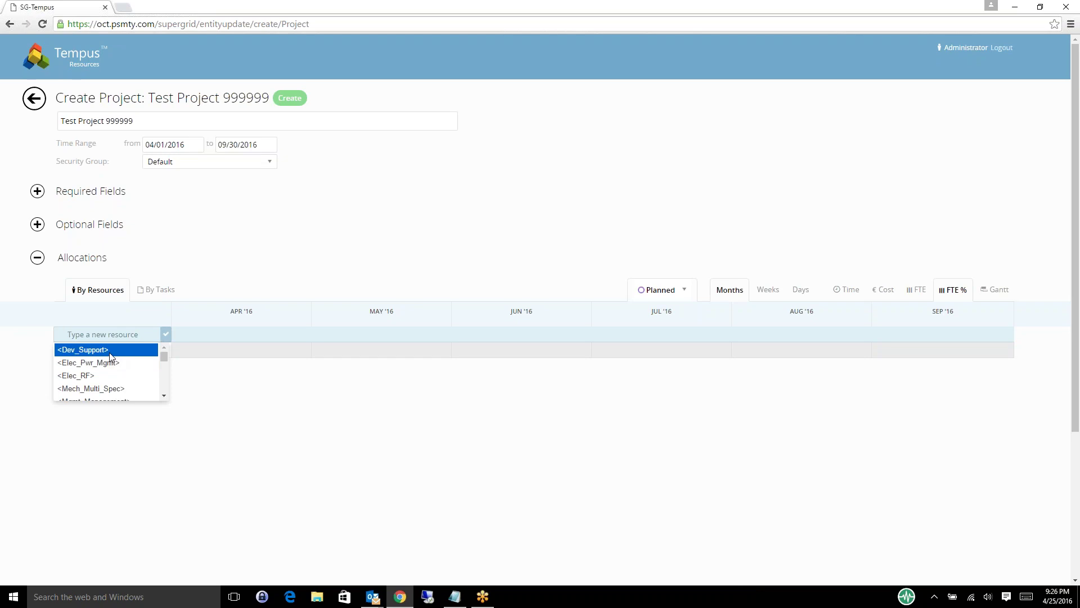
click(110, 352)
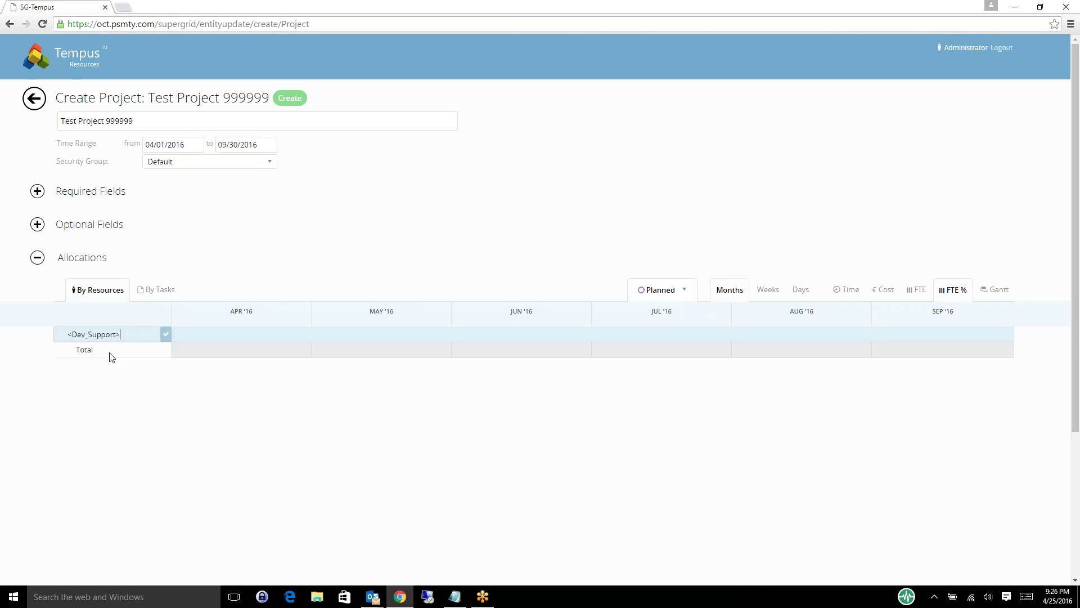
key(Return)
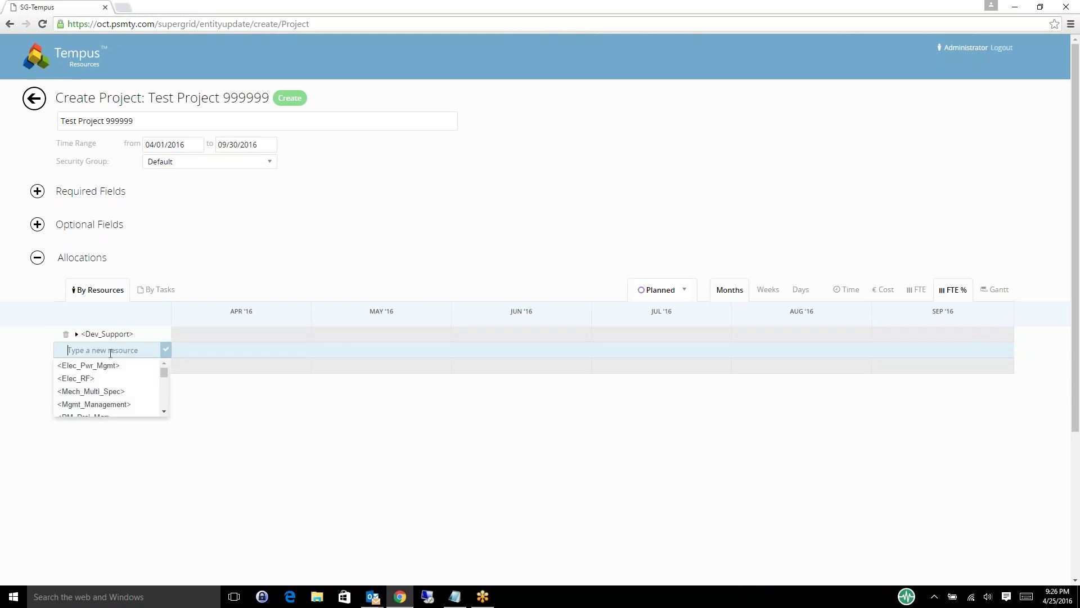
click(112, 397)
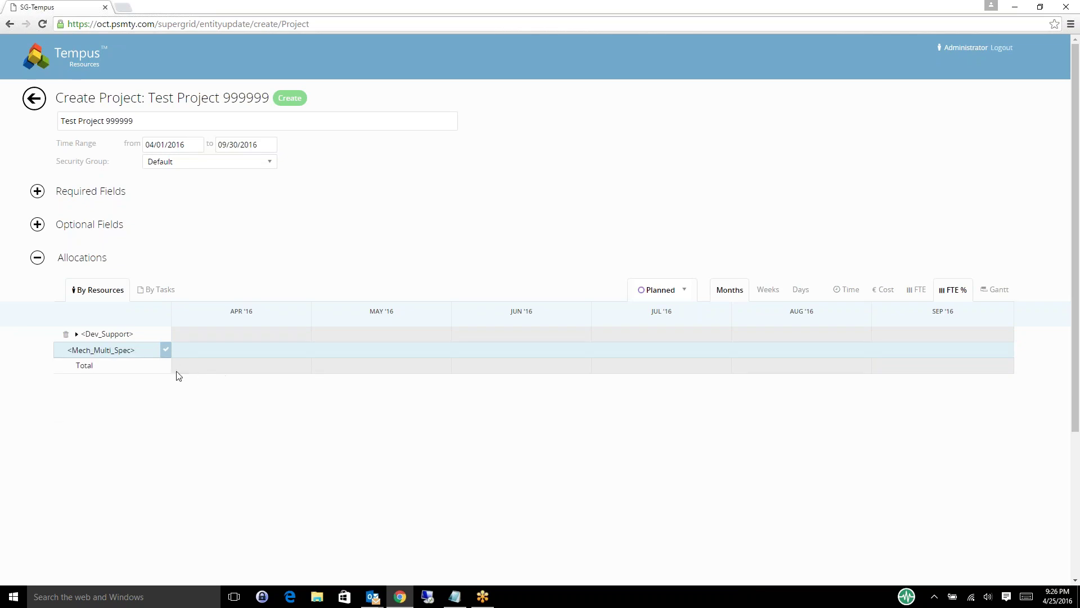
key(Return)
click(290, 239)
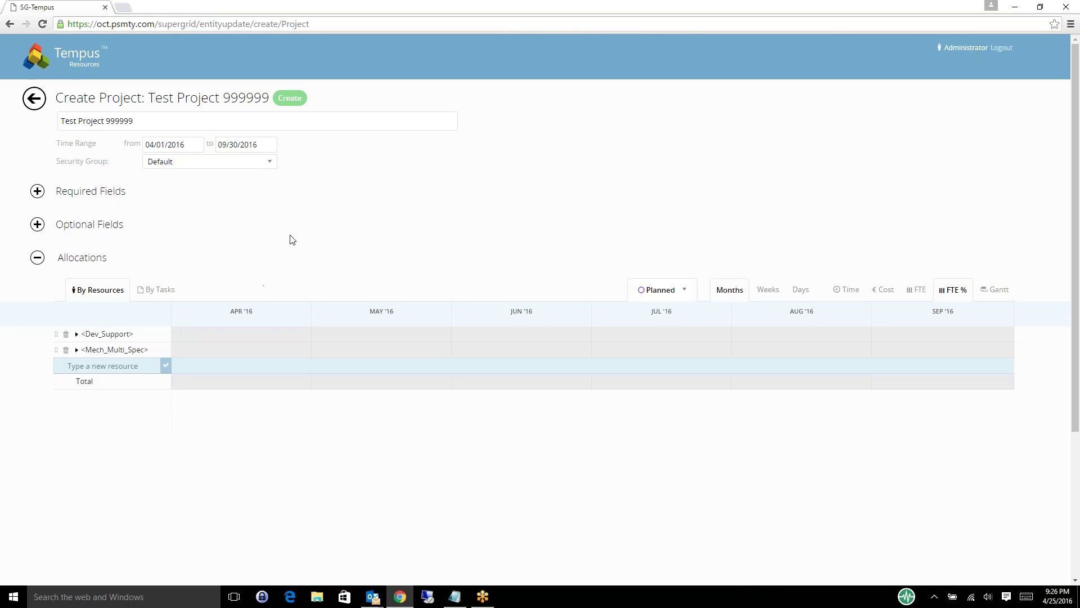
Step: Show the allocations as Time and allocate <Dev_Support> 100 for April 2016 and 120 for May 2016
click(856, 294)
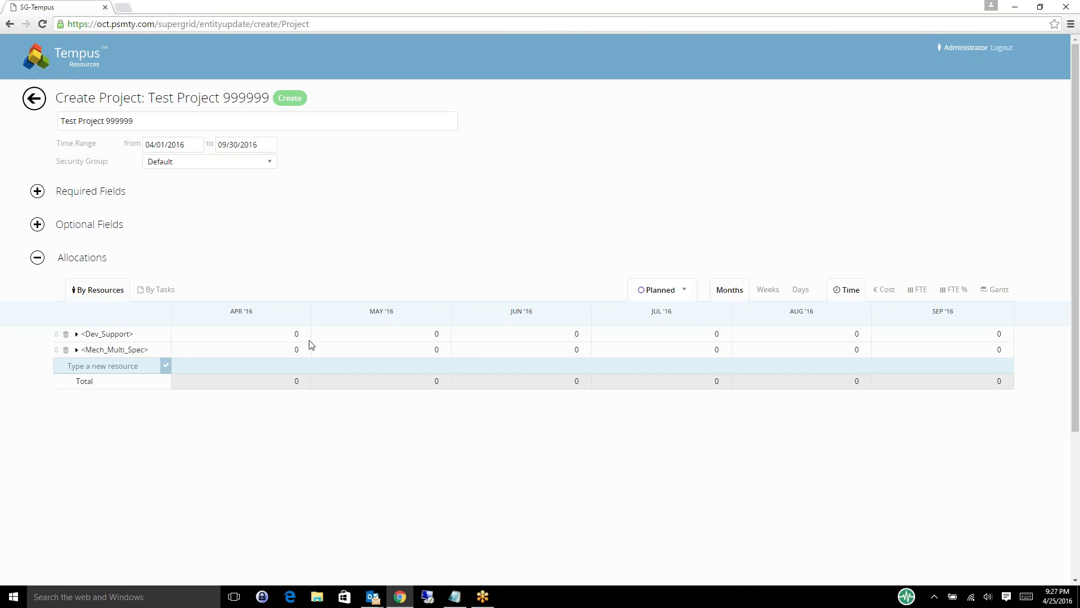
click(287, 338)
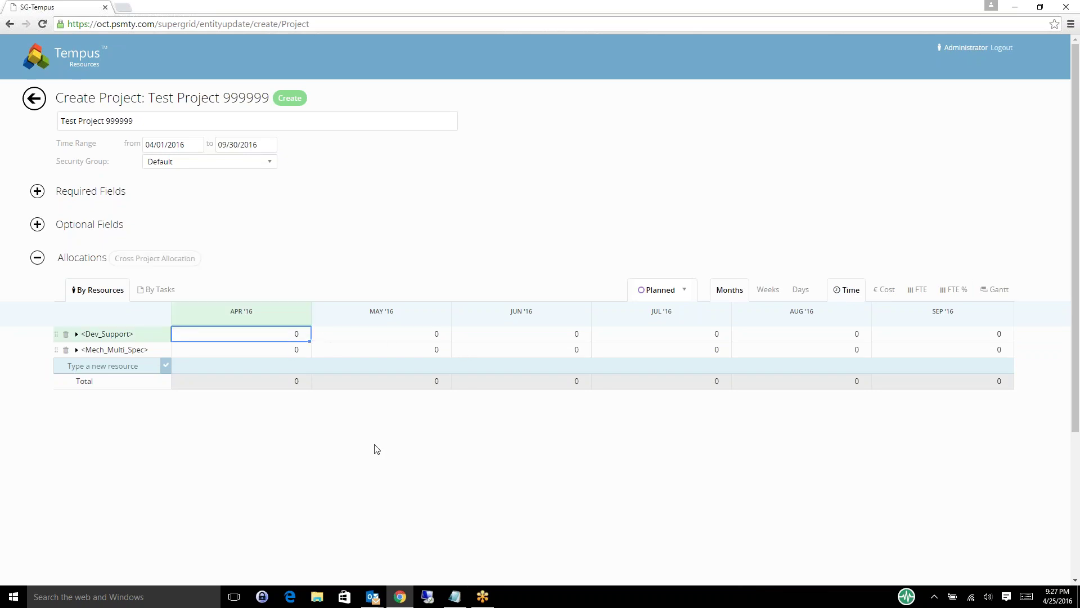
text(100)
key(Return)
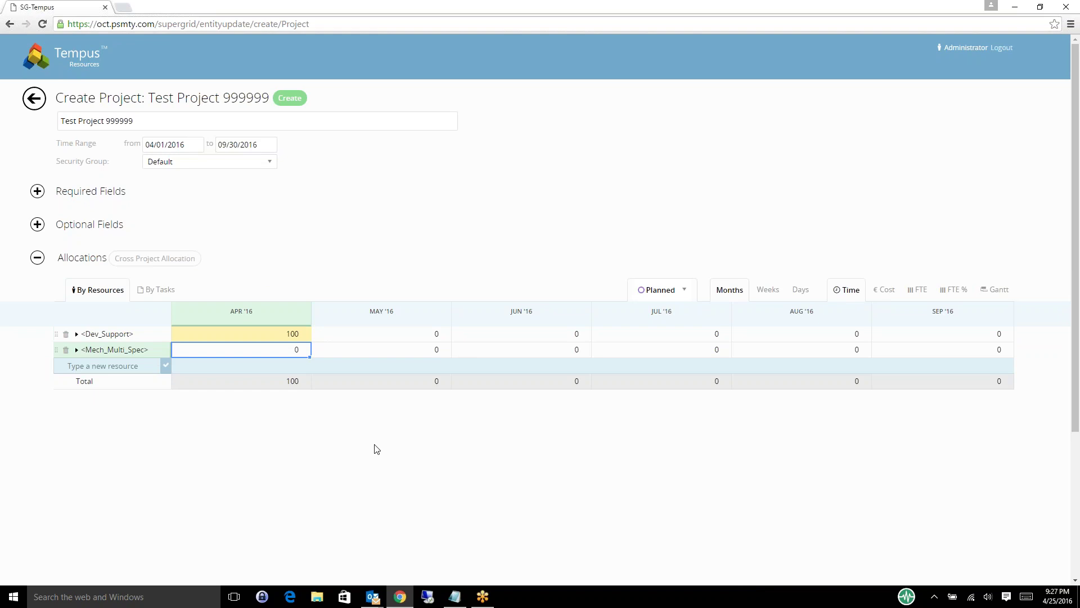
key(Right)
key(Up)
text(120)
key(Return)
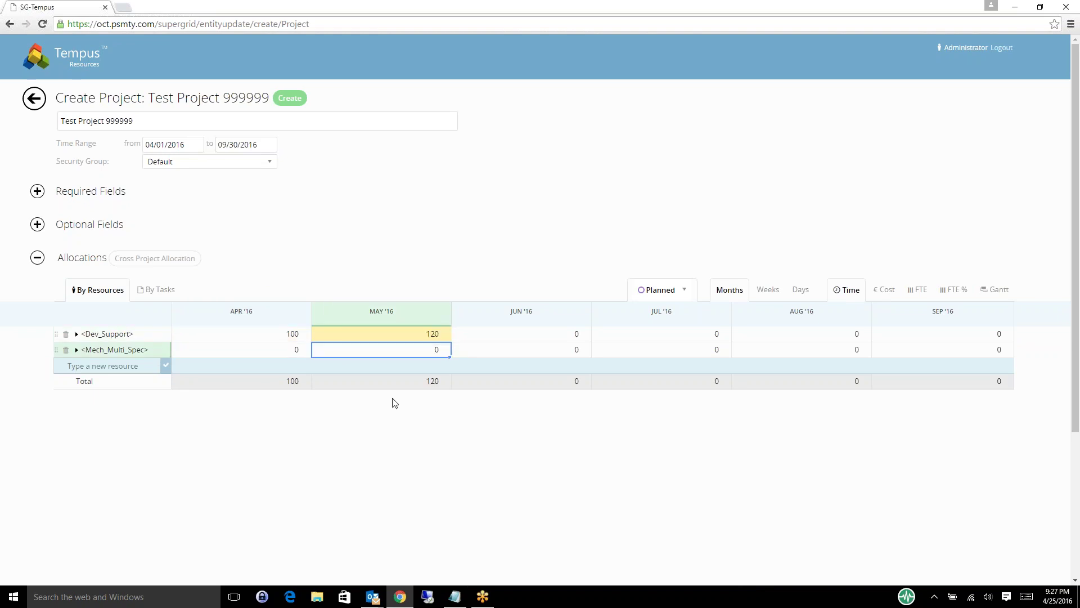
Step: Fill <Dev_Support>'s May 2016 value of 120 through August 2016 for both <Dev_Support> and <Mech_Multi_Spec>
click(428, 338)
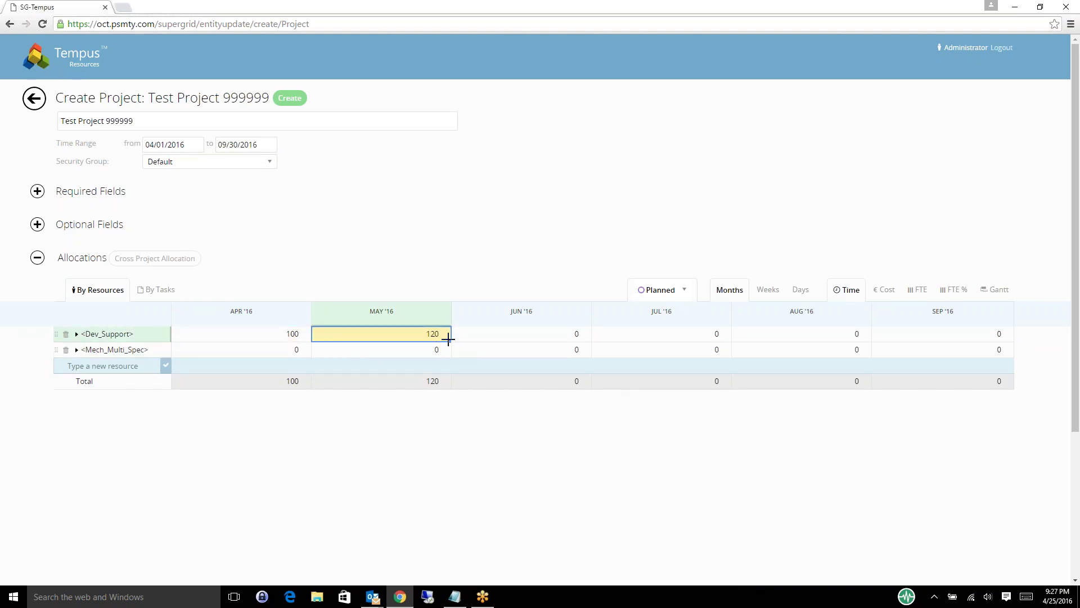
drag(450, 340, 872, 353)
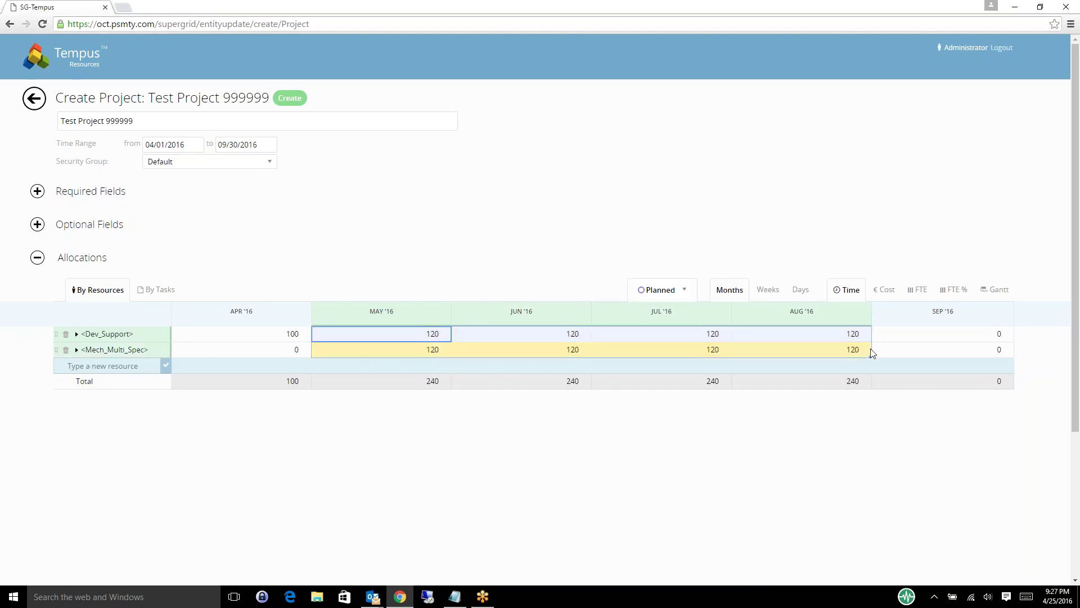
key(XF86AudioMicMute)
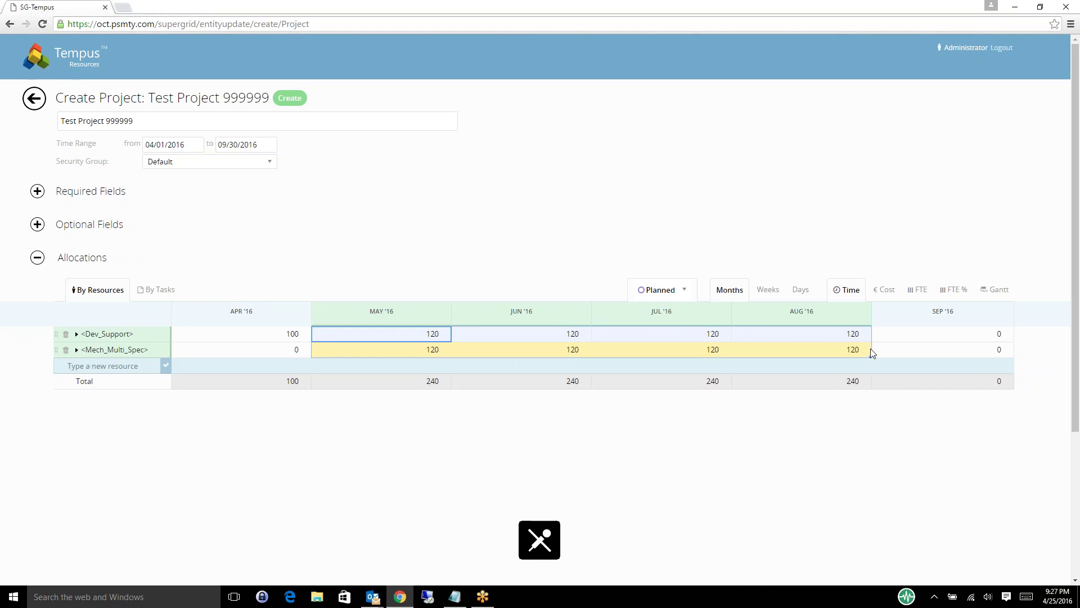
key(XF86AudioMicMute)
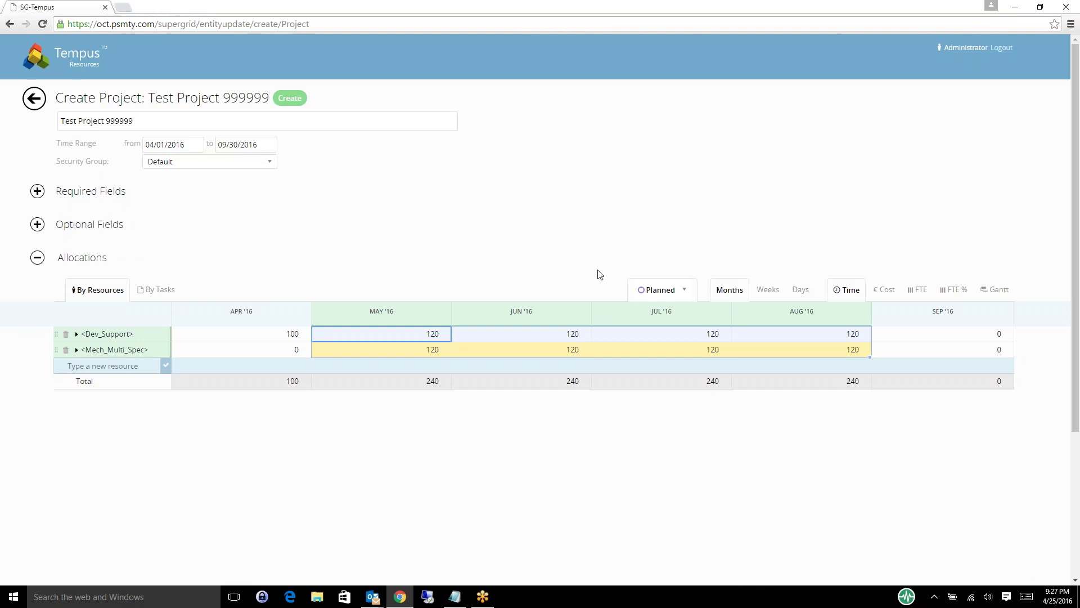
Step: Check the task breakdown under <Dev_Support>, collapse it again, and create Test Project 999999 with its allocations
click(77, 335)
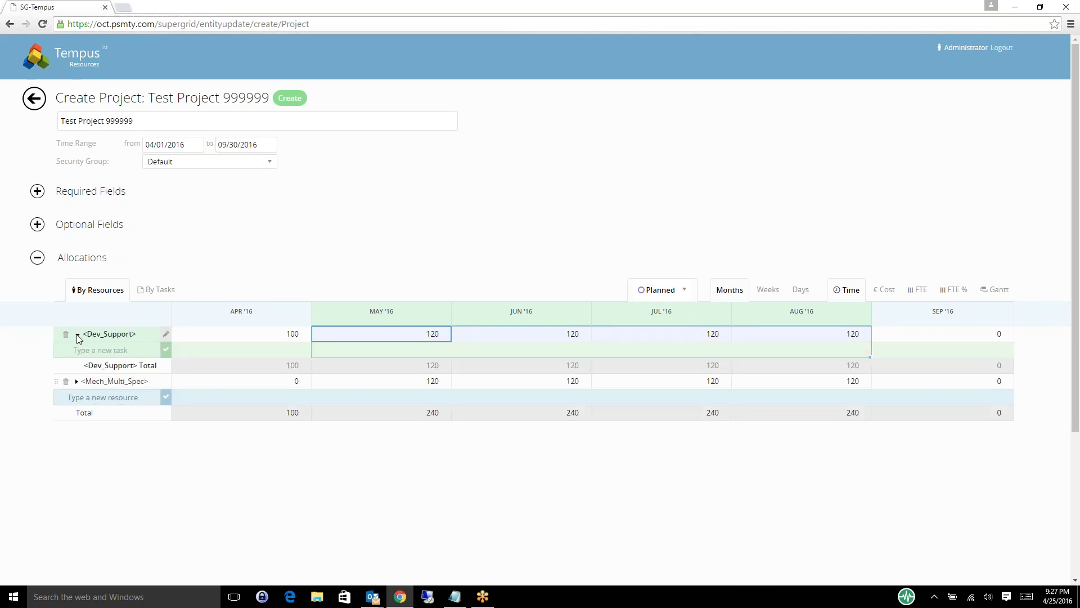
click(78, 335)
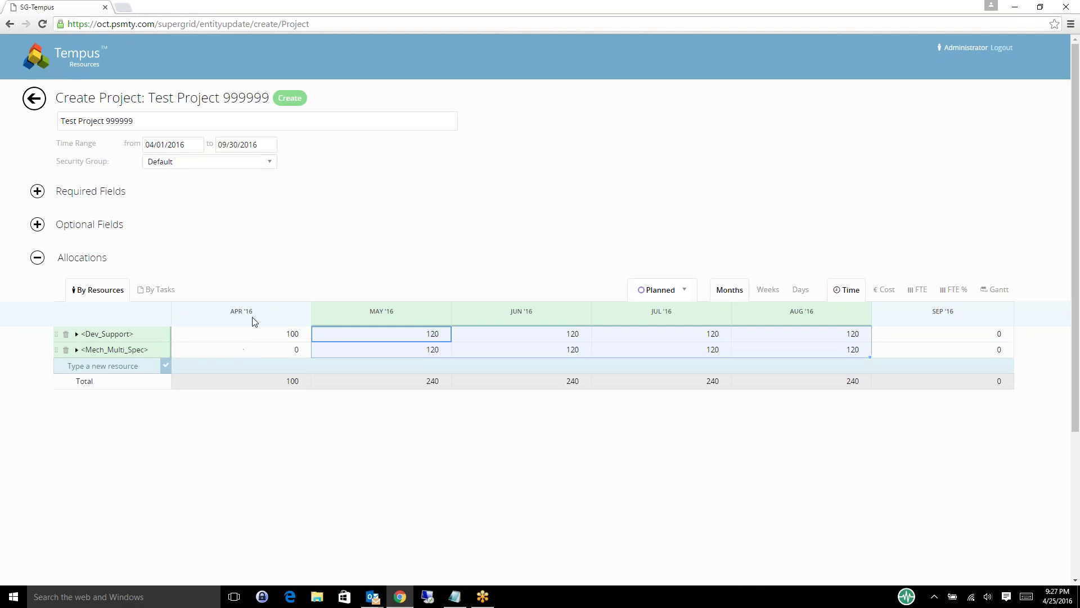
click(290, 99)
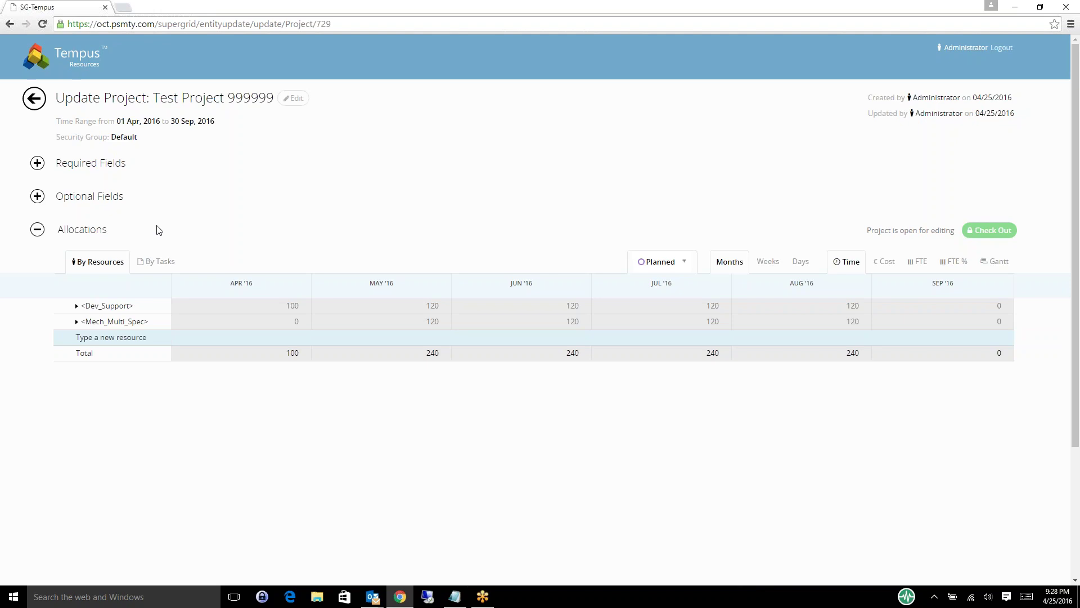
Step: Leave the created project, return to the home page and open Resource Management
click(34, 99)
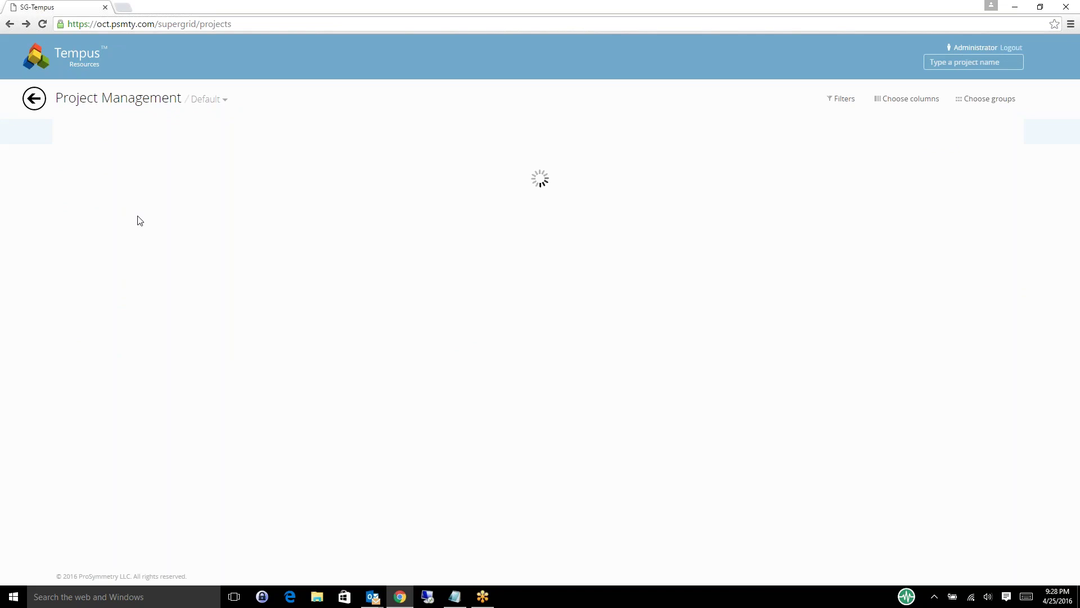
click(39, 103)
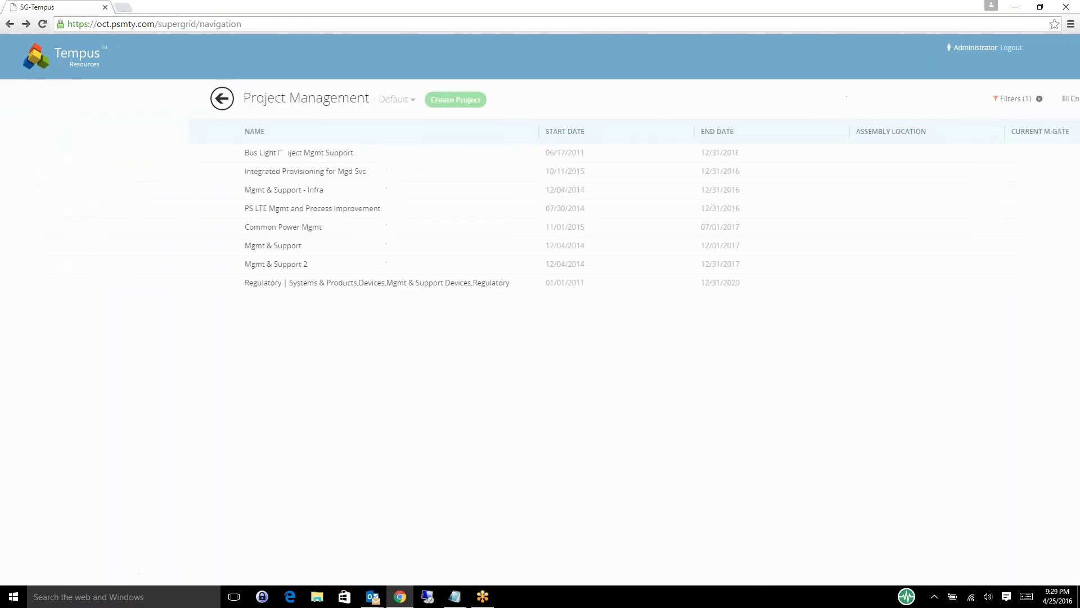
click(224, 178)
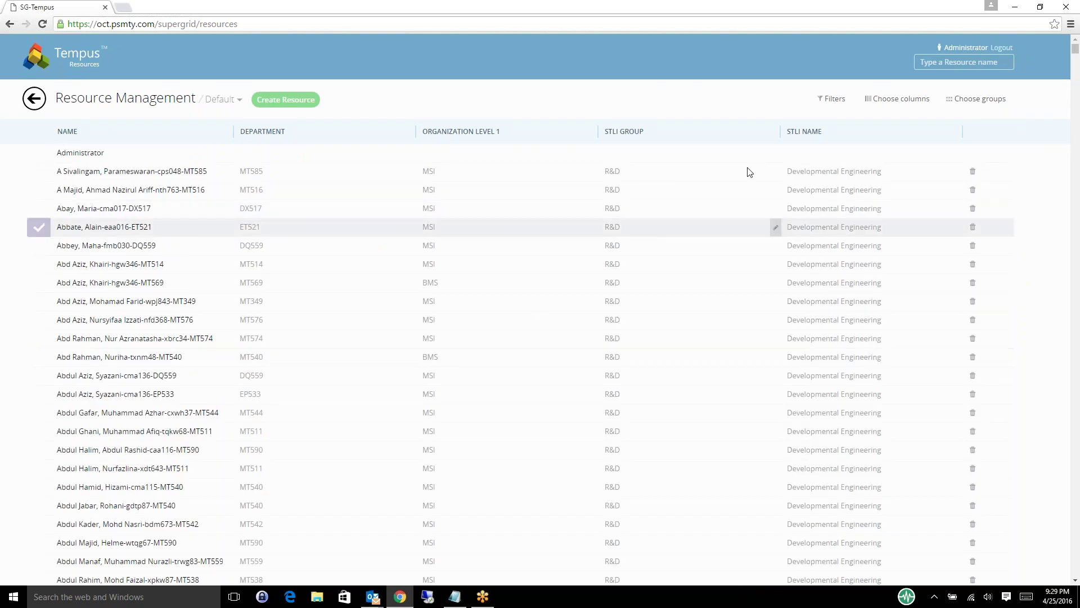
Step: Add a Company filter with the contains condition and a Department filter to the resource list, without entering filter values
click(833, 99)
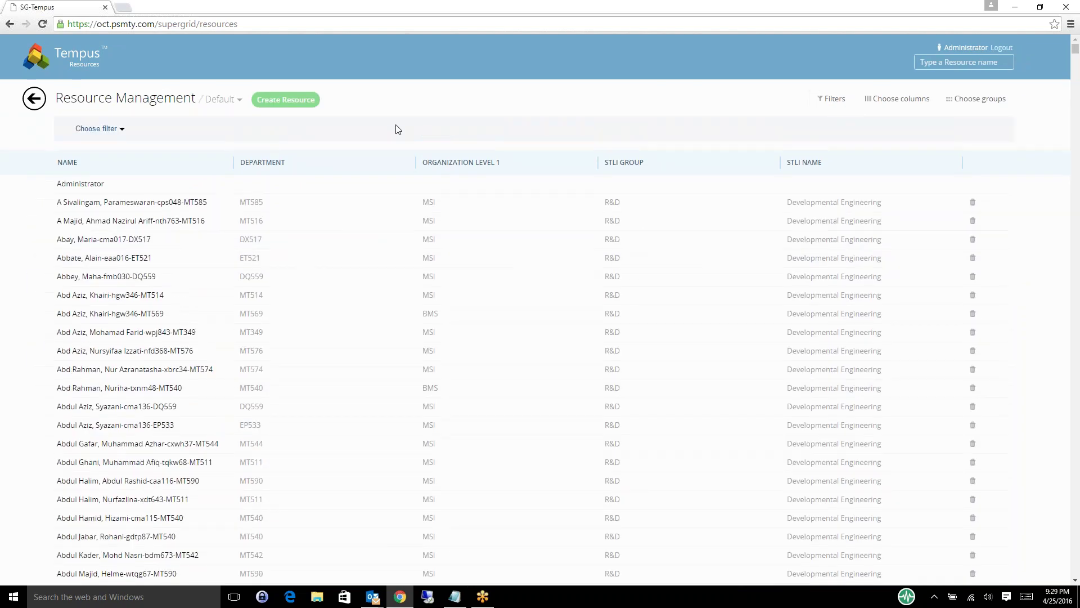
click(118, 129)
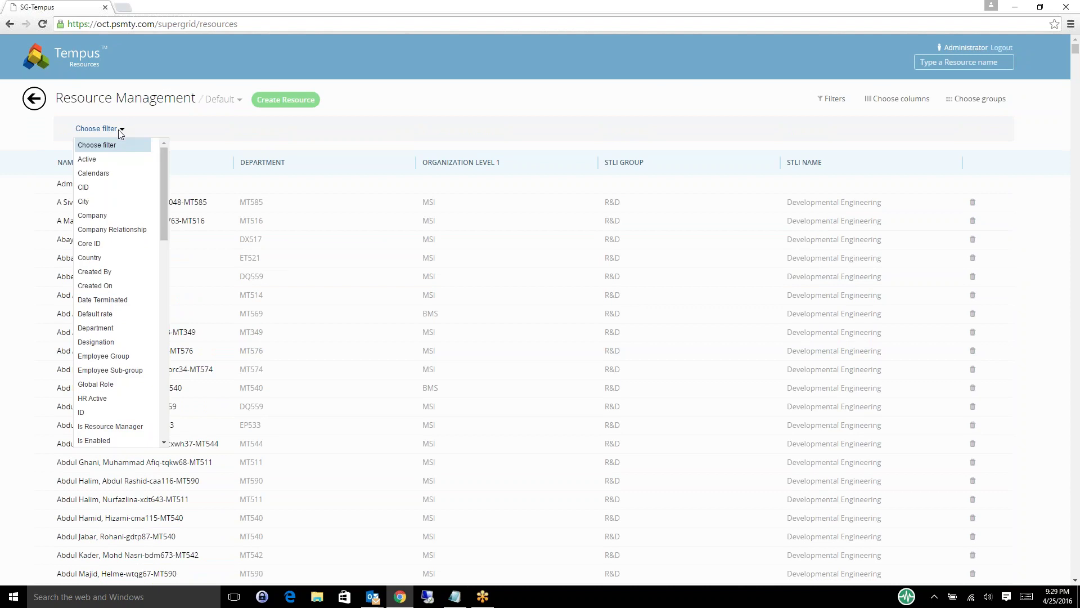
click(116, 217)
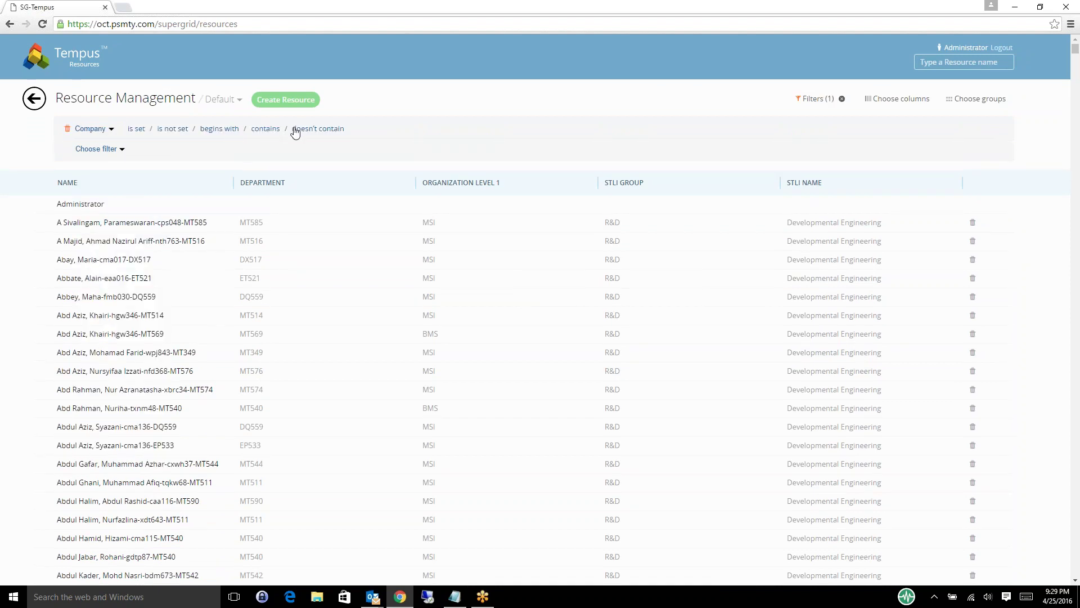
click(266, 129)
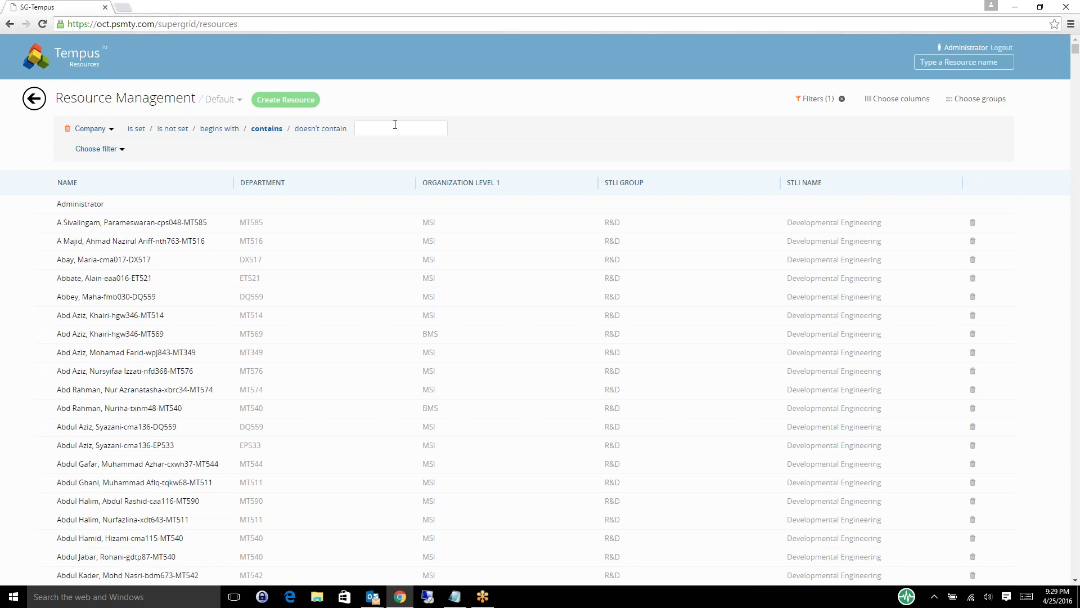
click(115, 149)
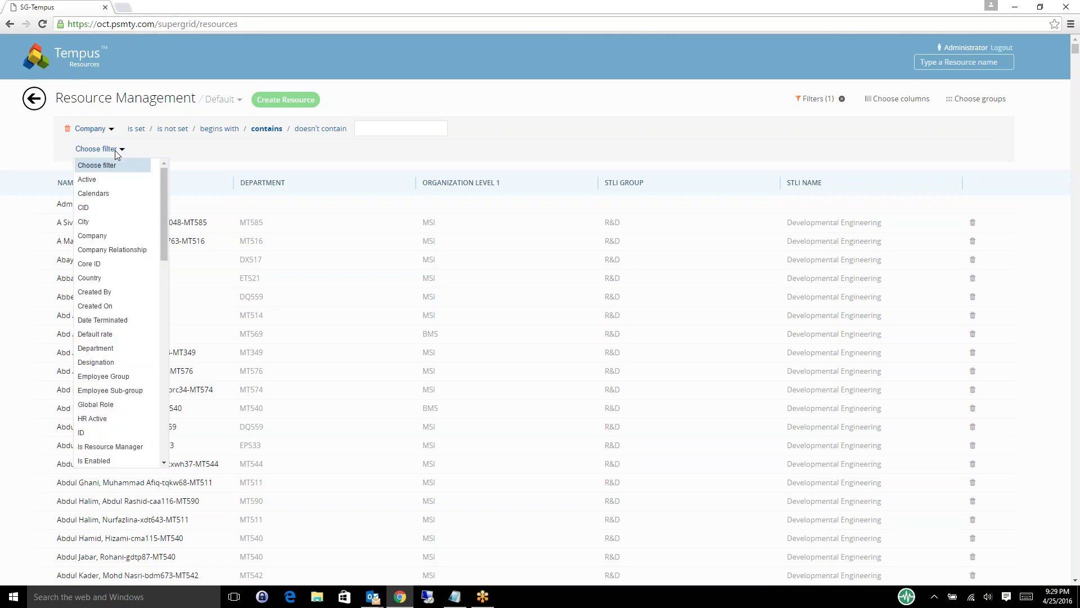
click(123, 353)
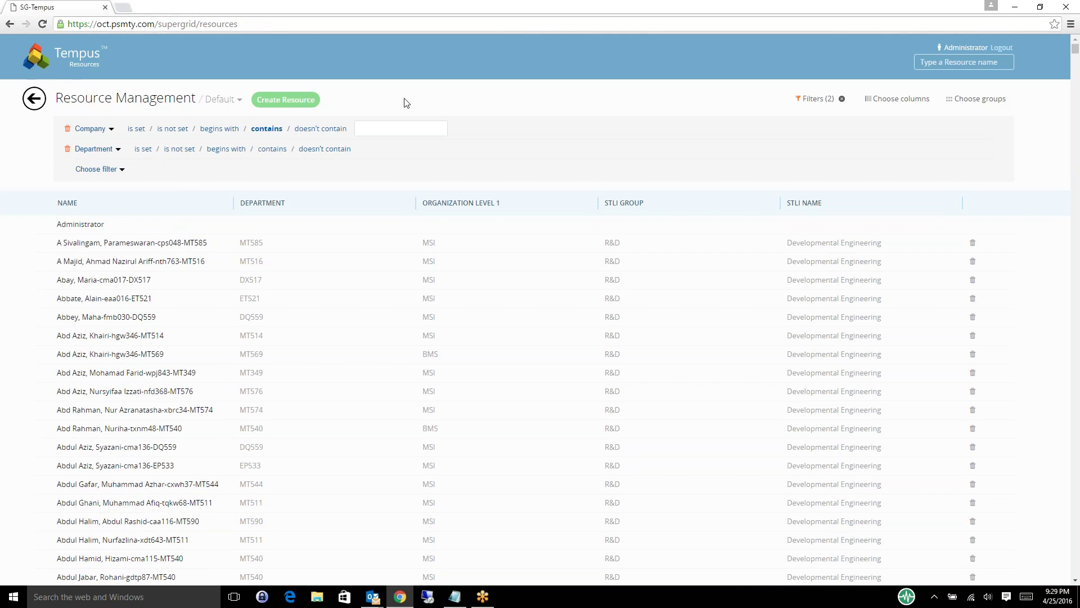
Step: Return to the home page, go to Tempus modelling and start a new model named "Motorola 2017 Forecast"
click(34, 99)
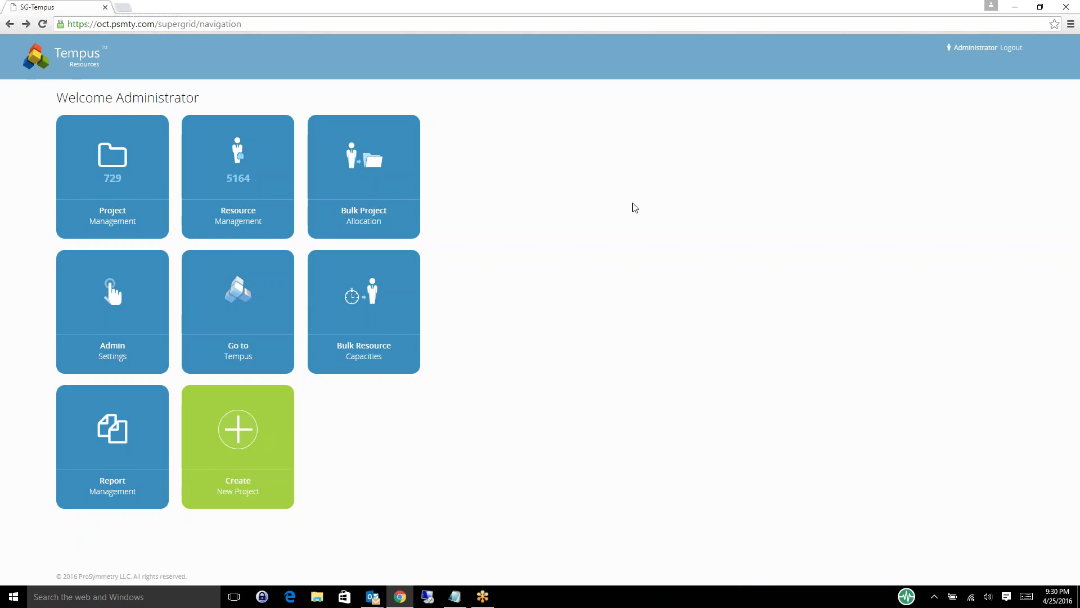
click(240, 304)
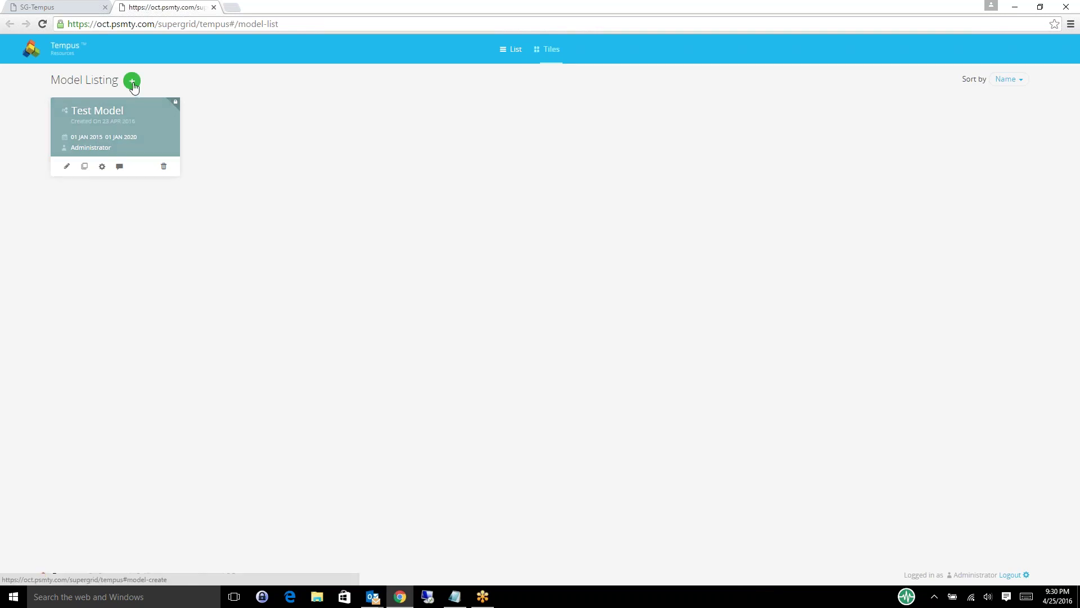
click(133, 82)
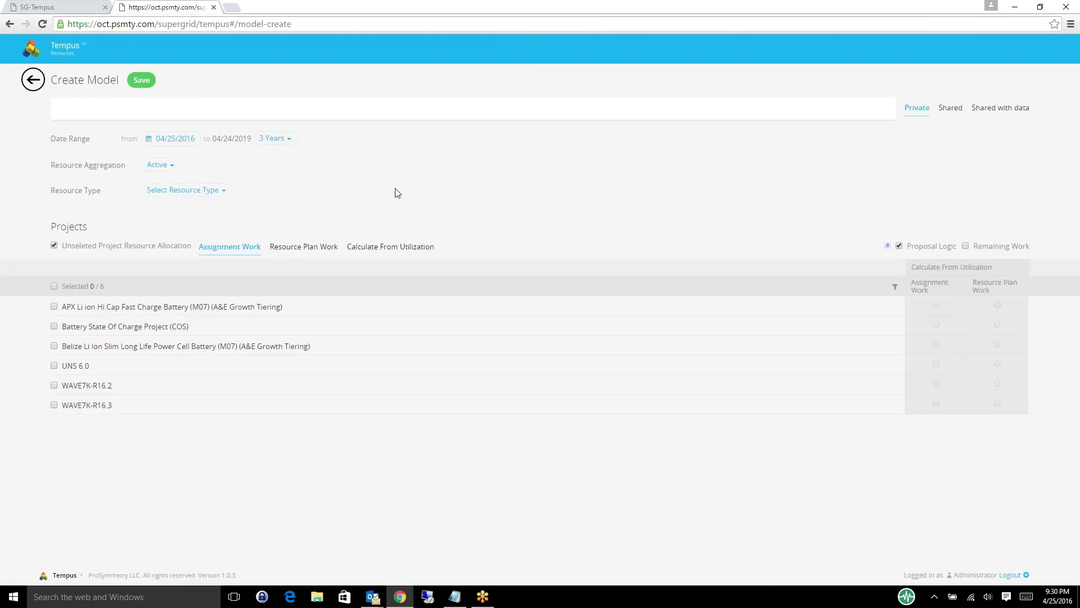
text(Motorola 2017 Forecast)
Step: Set the start date of the new model's date range to 01/01/2015
click(190, 137)
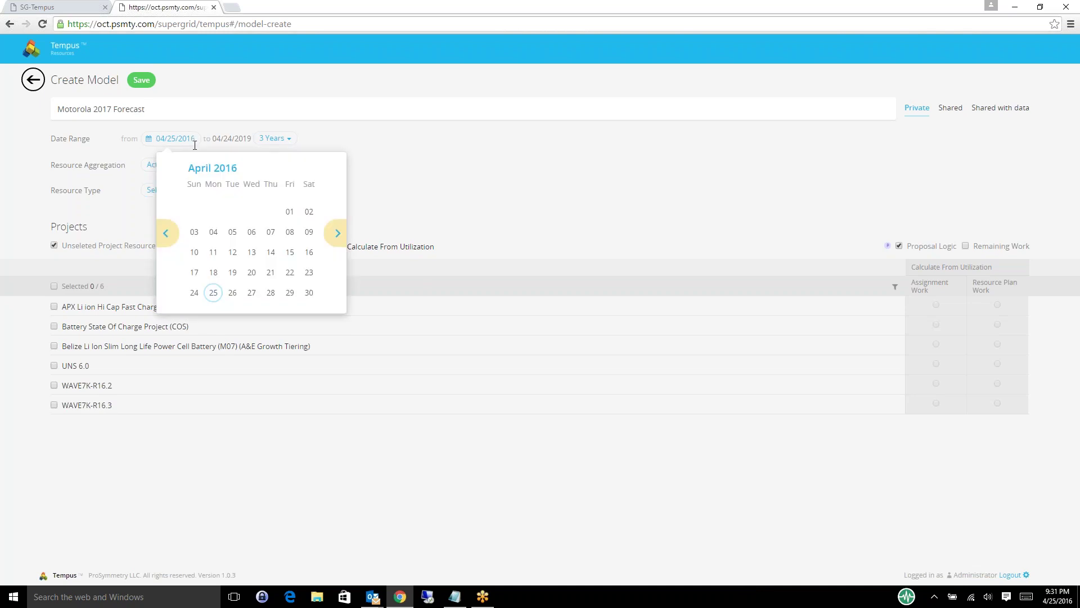
click(210, 170)
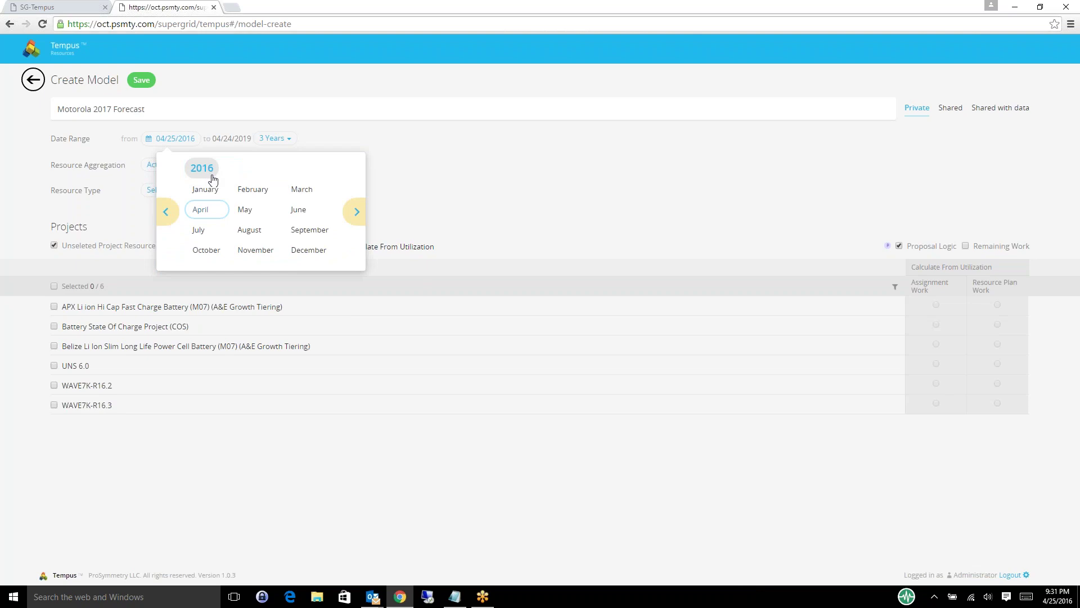
click(171, 209)
click(175, 207)
click(175, 207)
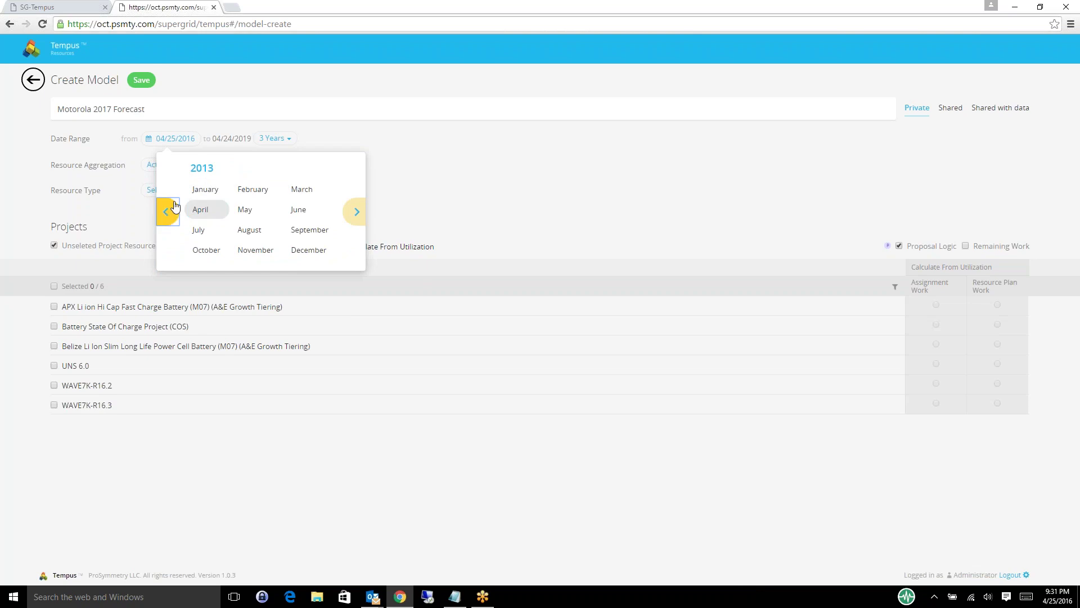
click(354, 212)
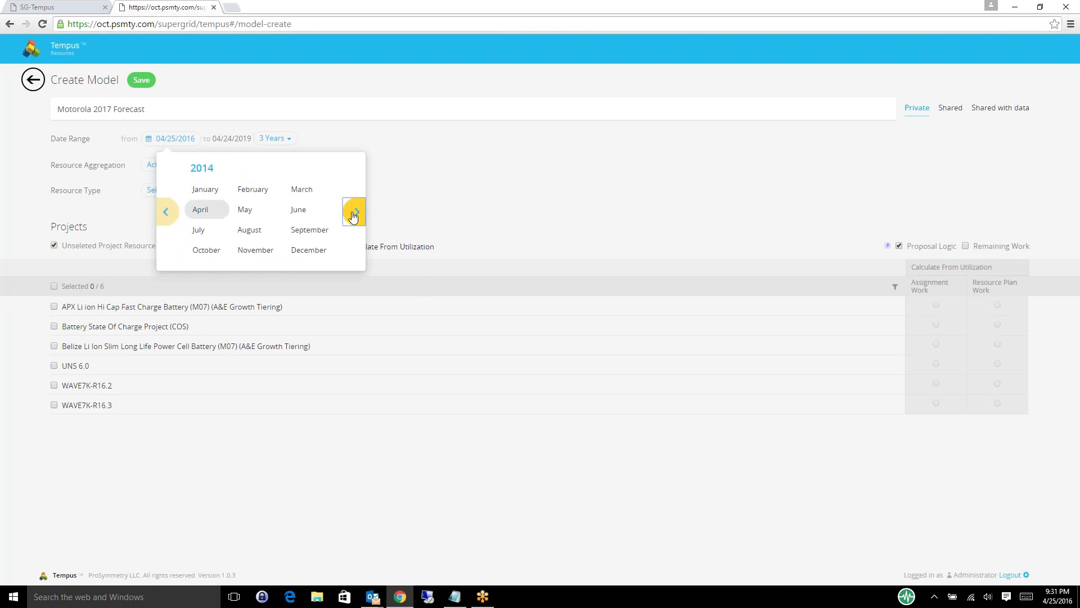
click(221, 194)
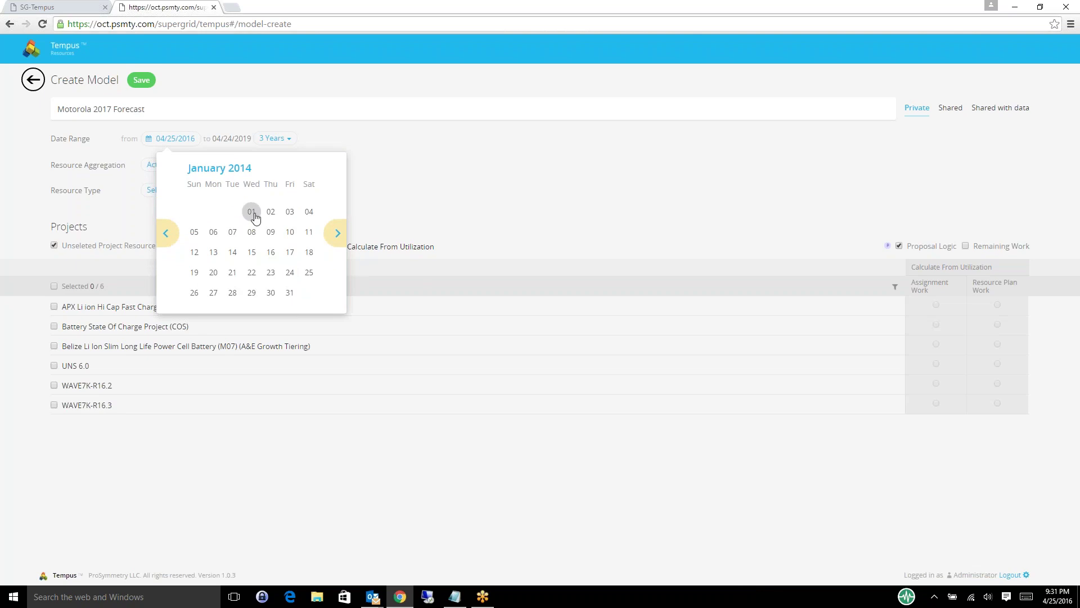
click(336, 234)
click(246, 170)
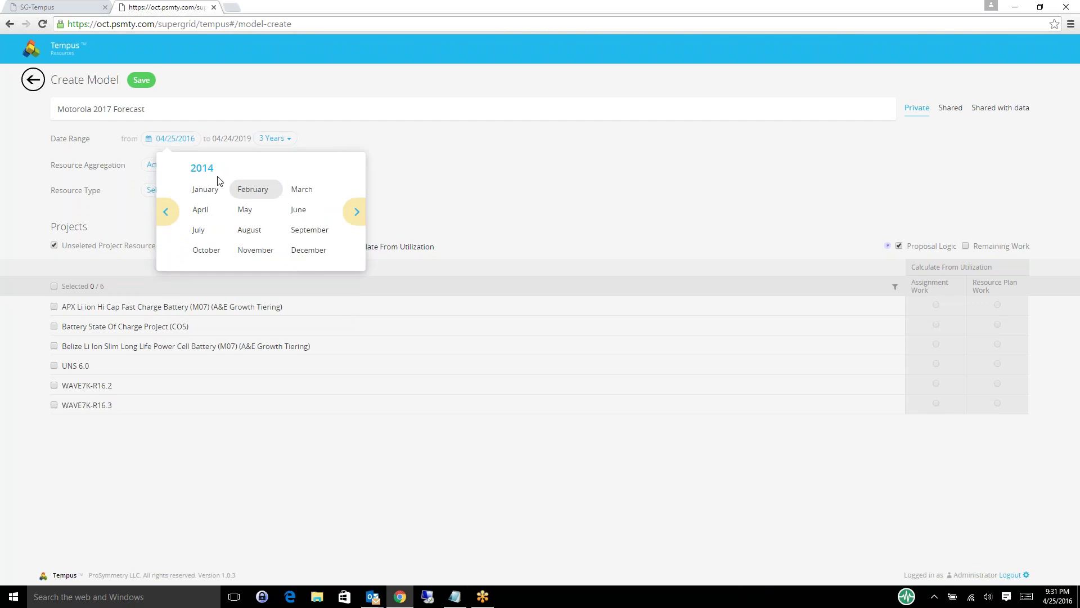
click(361, 218)
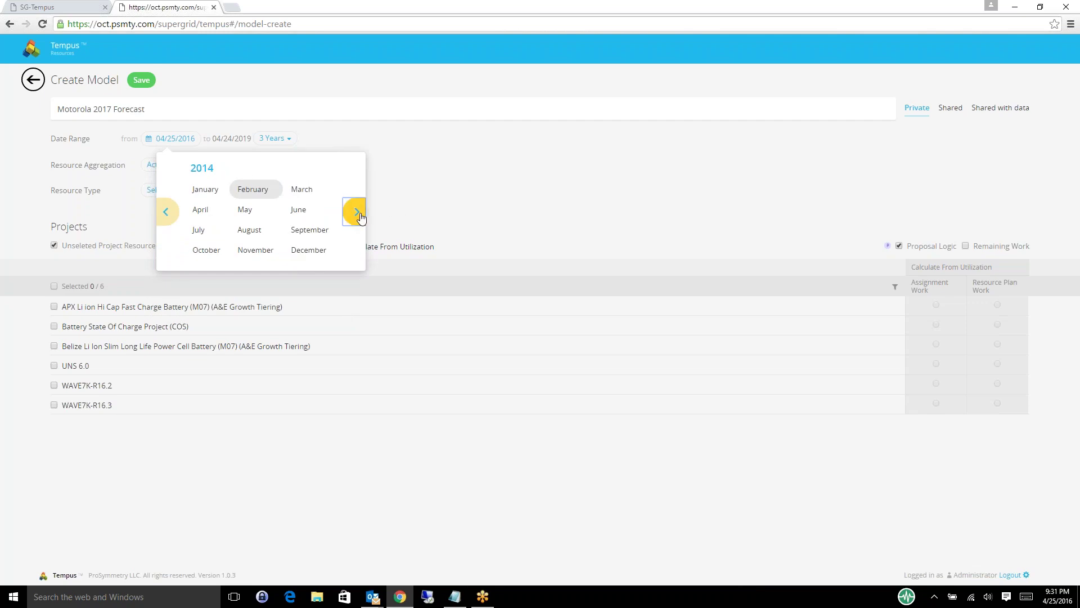
click(210, 188)
click(272, 214)
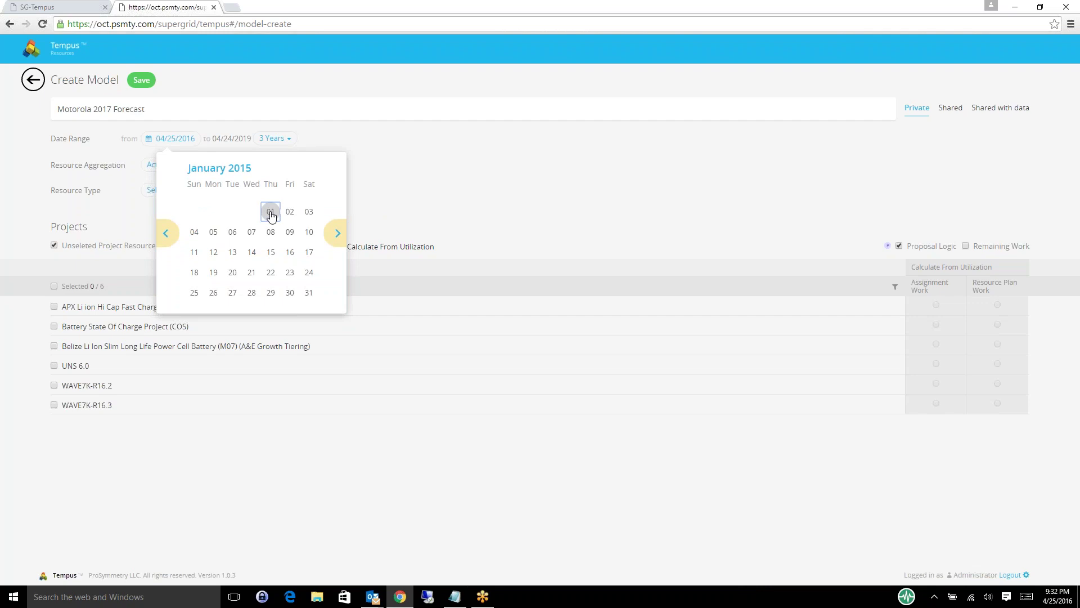
click(271, 213)
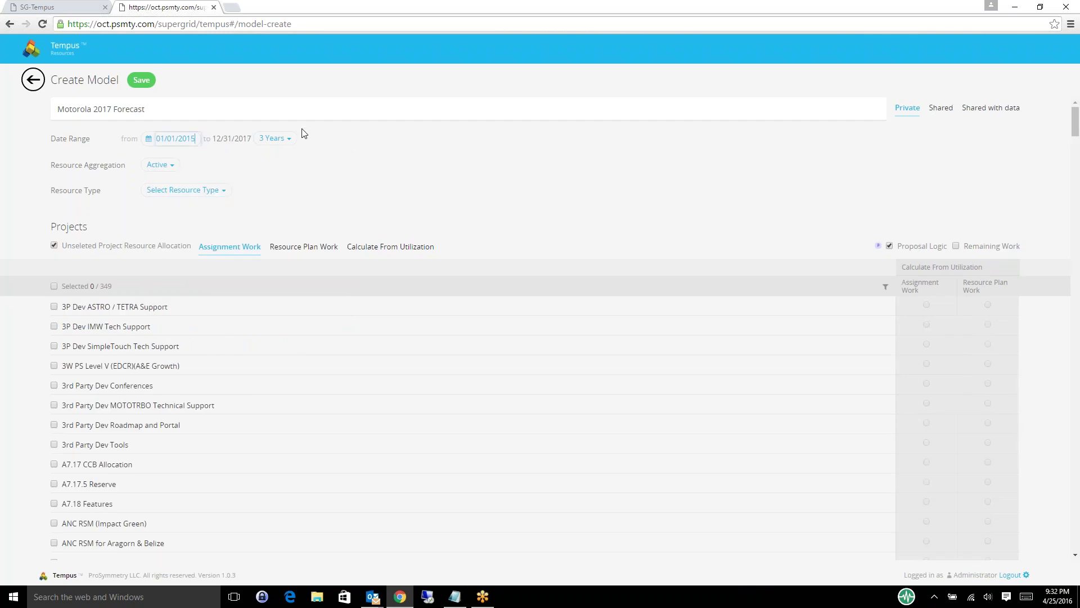
Step: Set the model's date range length to 5 Years and its resource aggregation to Skill Category
click(292, 142)
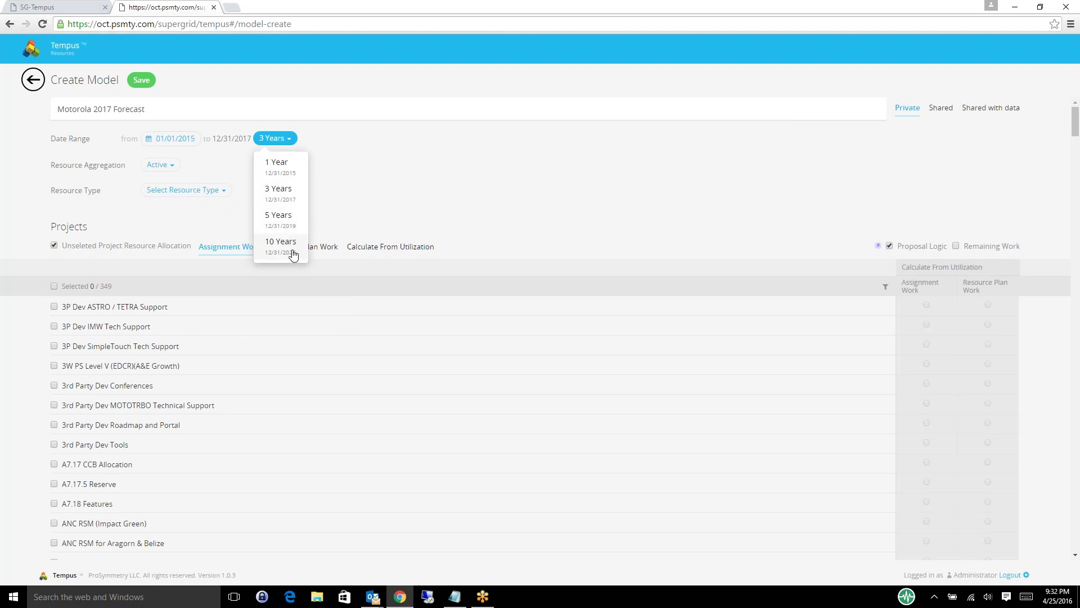
click(289, 221)
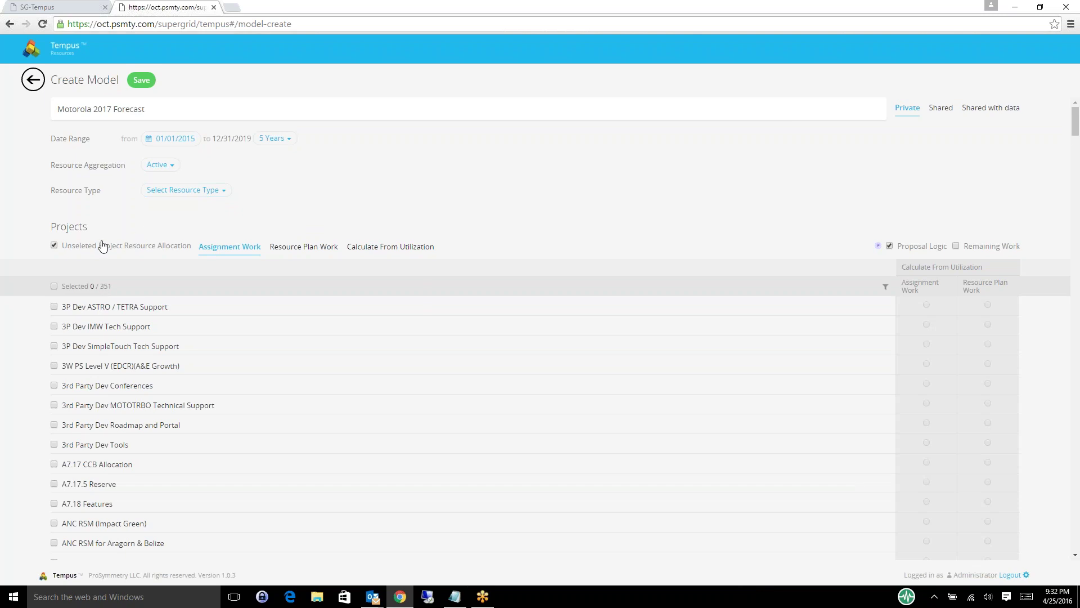
click(176, 171)
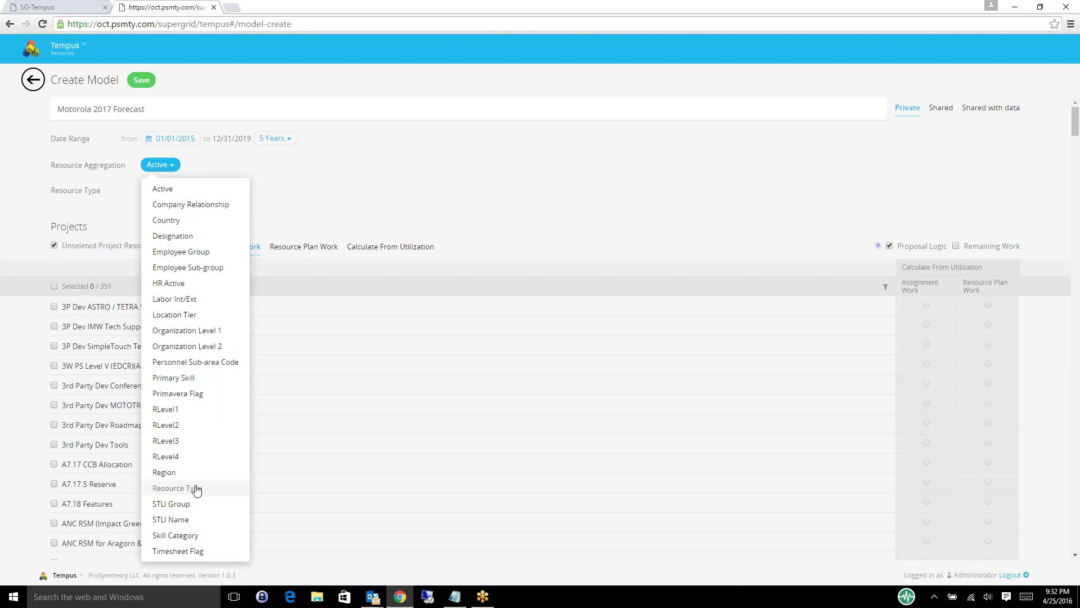
click(198, 536)
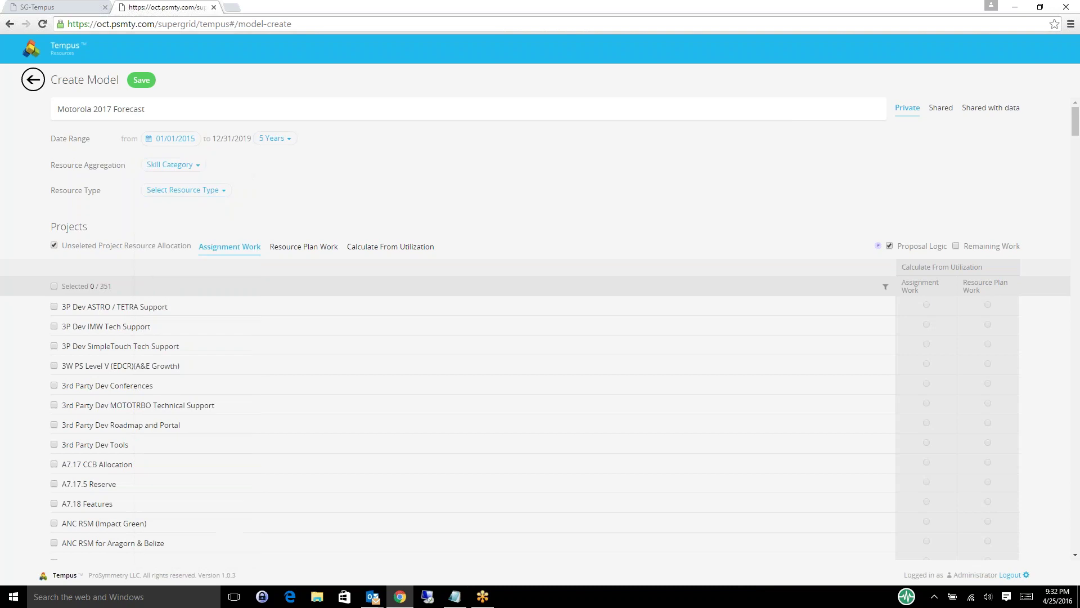
Step: Include all resource types in the new model
click(222, 192)
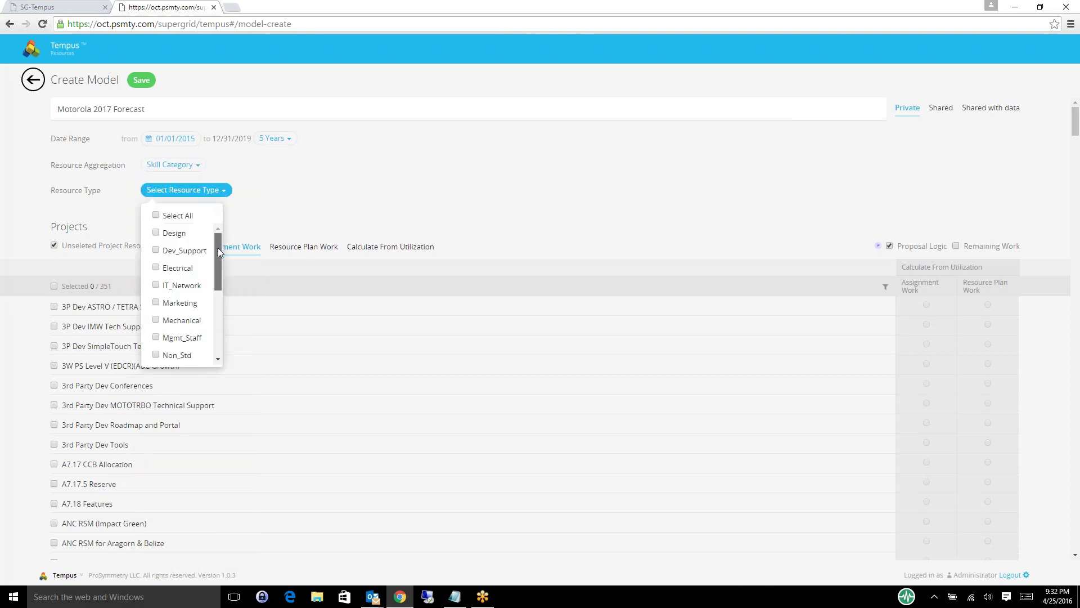
mouse_move(217, 248)
mouse_down()
mouse_move(219, 313)
mouse_move(217, 237)
mouse_up()
click(156, 216)
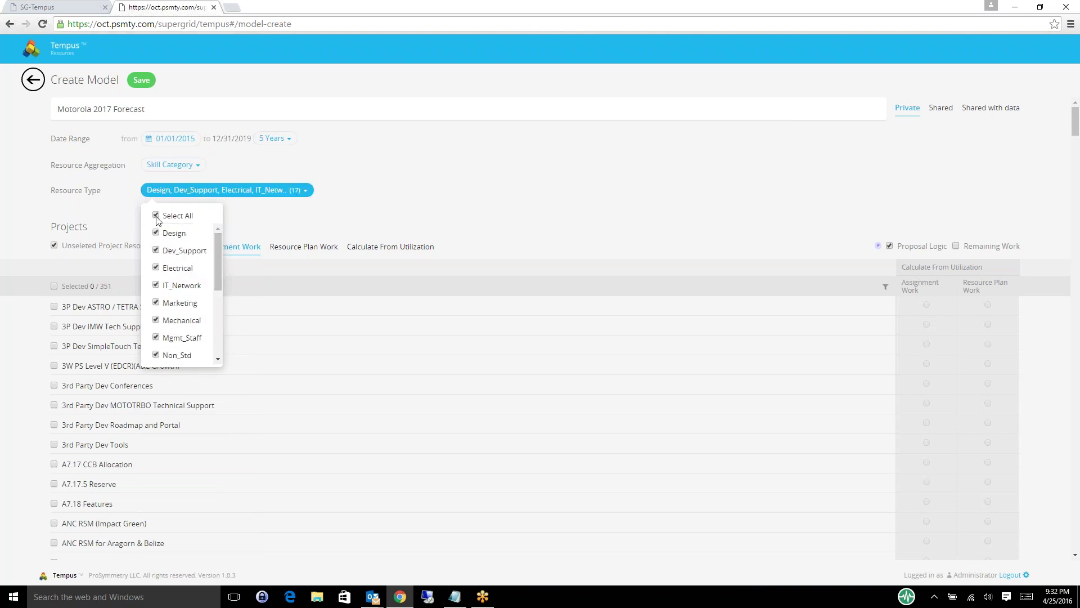
click(355, 219)
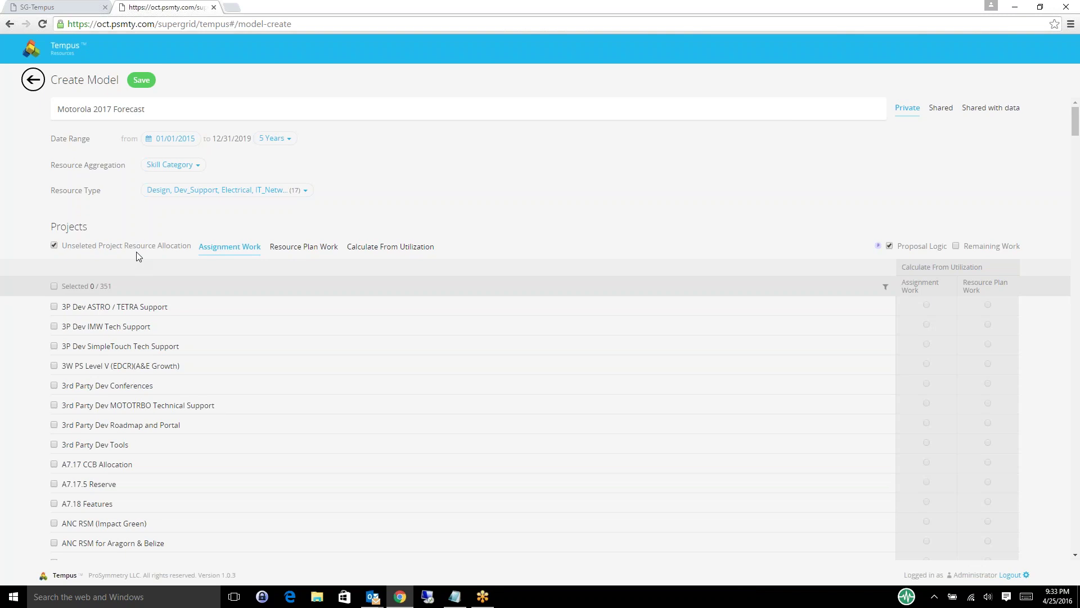
Step: Select all projects for the model and open the custom field filter of the project list
click(54, 286)
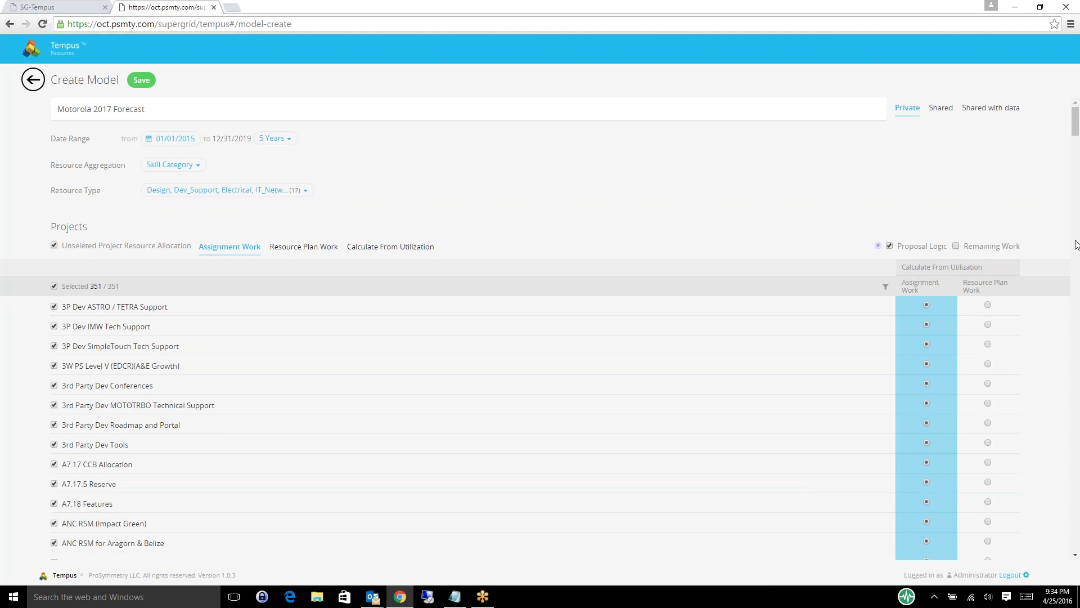
click(886, 287)
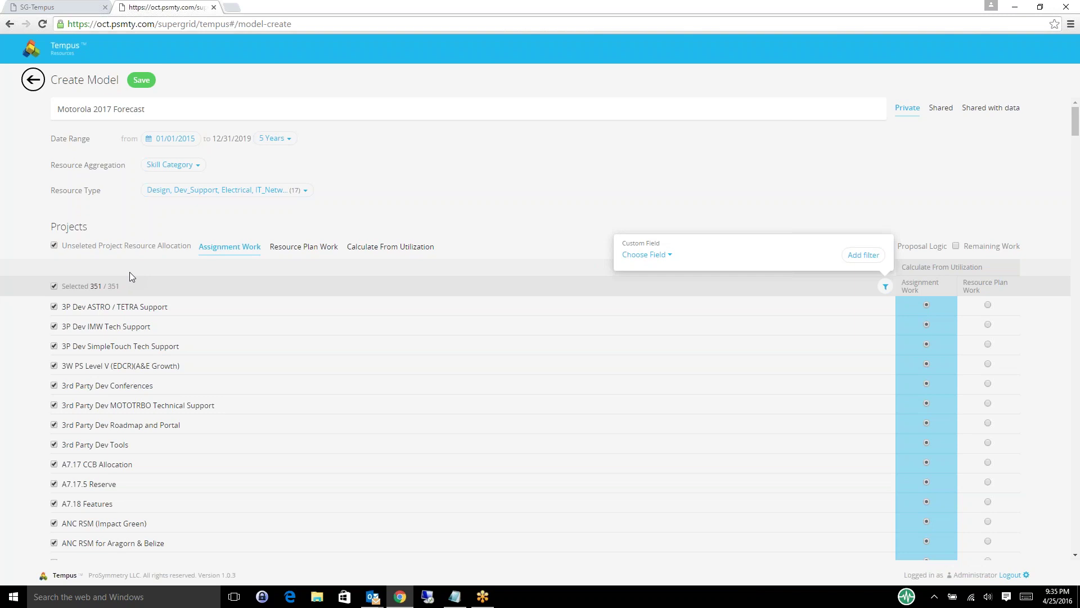
Step: Dismiss the custom field filter and save the new model named Motorola 2017 Forecast
click(909, 193)
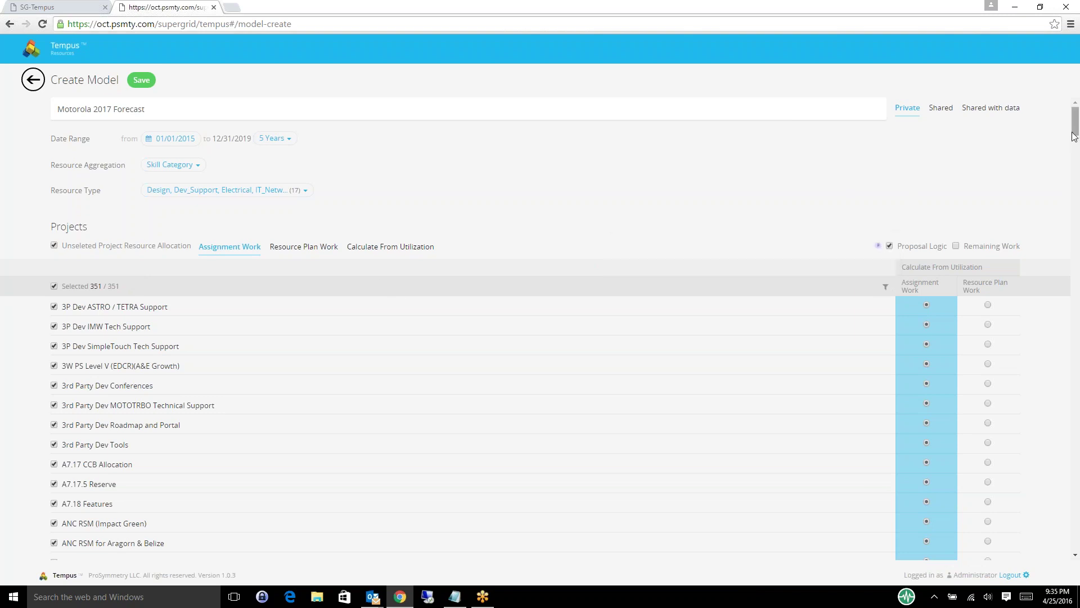
click(142, 81)
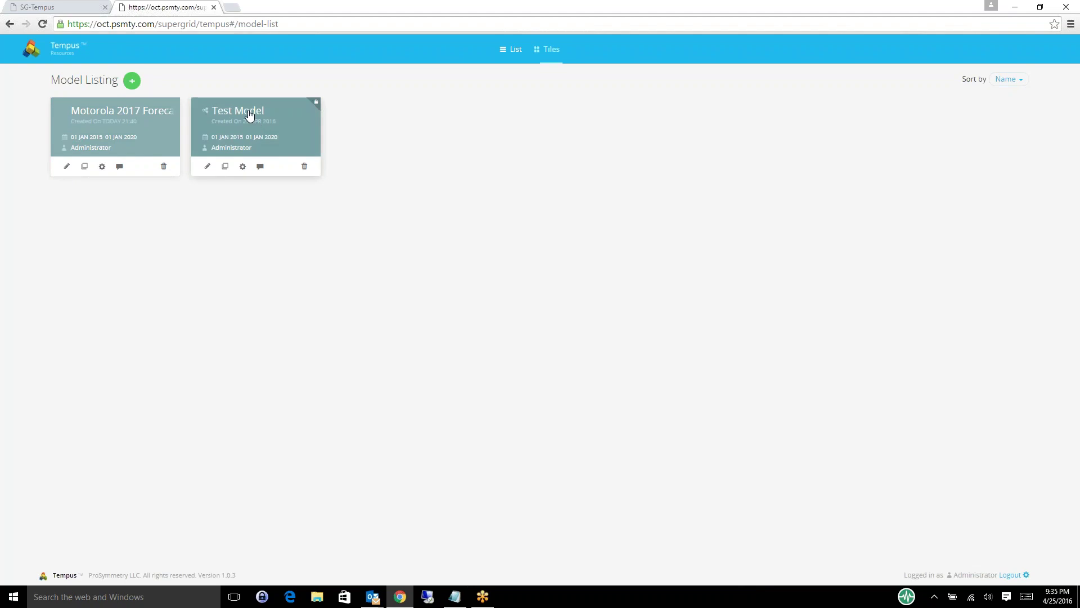
Step: Open Test Model and examine its project timeline and the 2016 resource heat map, resizing both areas as needed
click(250, 115)
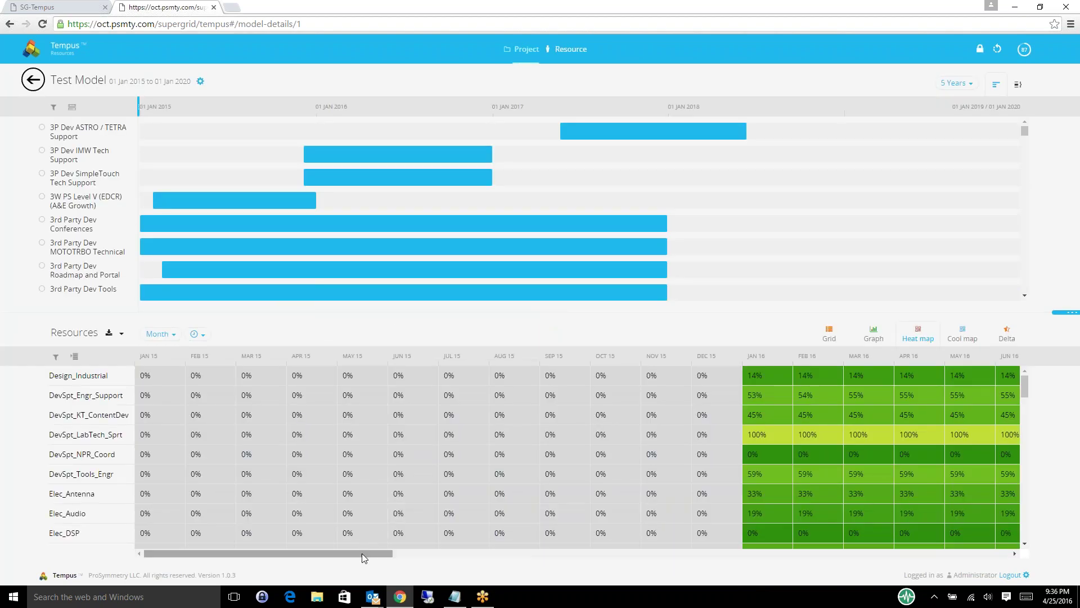
drag(362, 552, 504, 599)
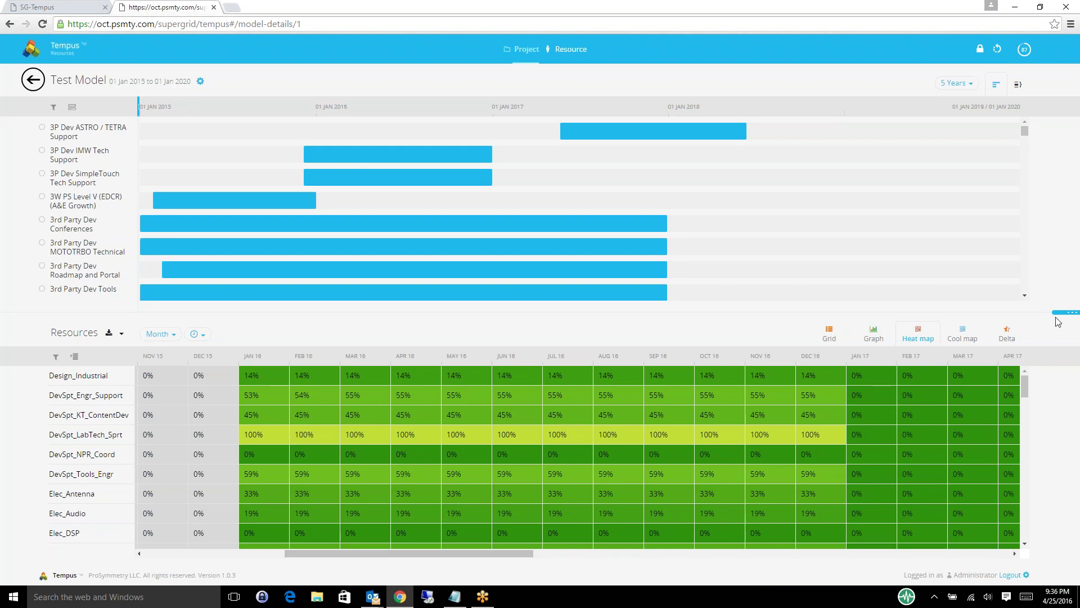
drag(1059, 313, 1062, 394)
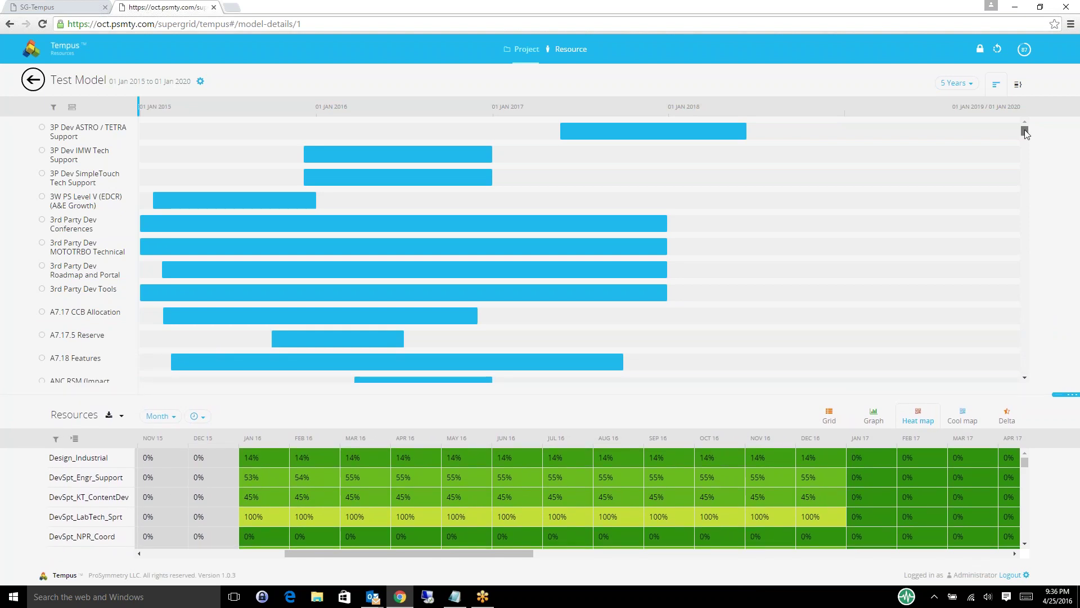
mouse_move(1025, 133)
mouse_down()
mouse_move(1027, 162)
mouse_move(1026, 135)
mouse_up()
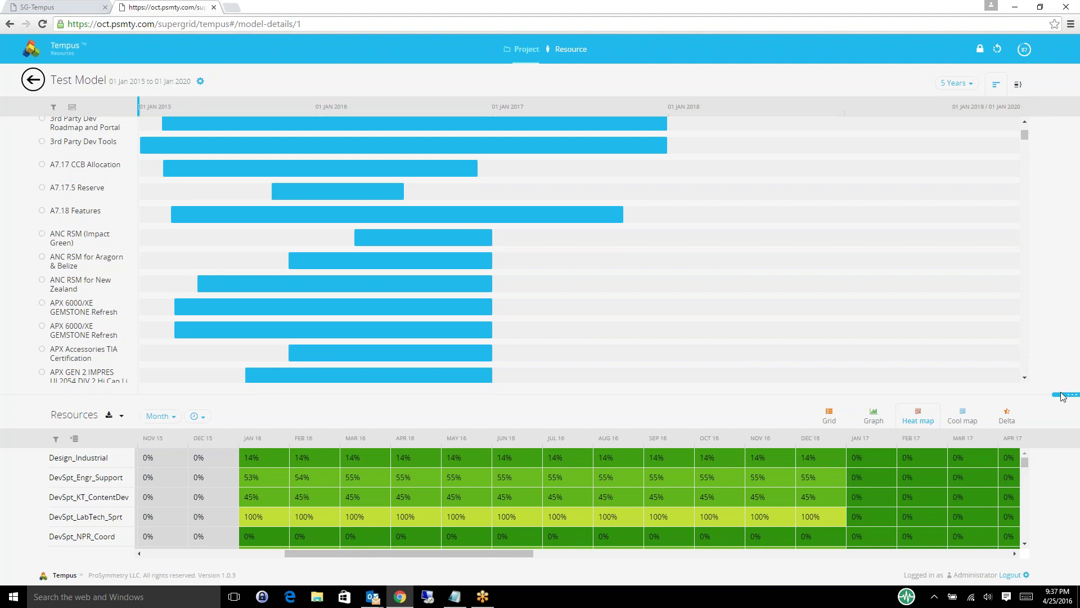
drag(1060, 393, 1060, 258)
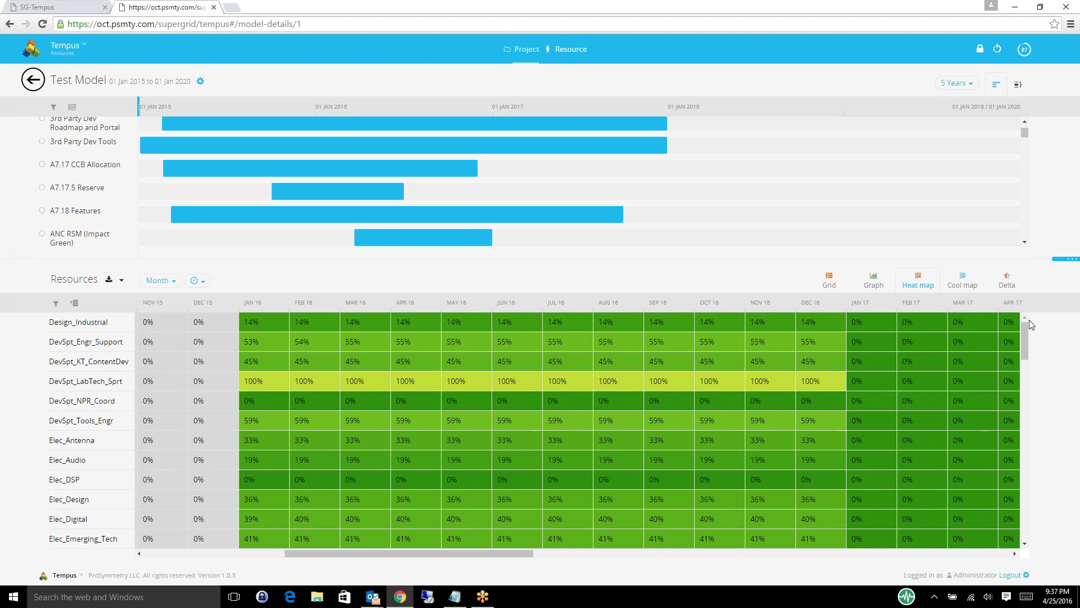
drag(1026, 335, 1029, 372)
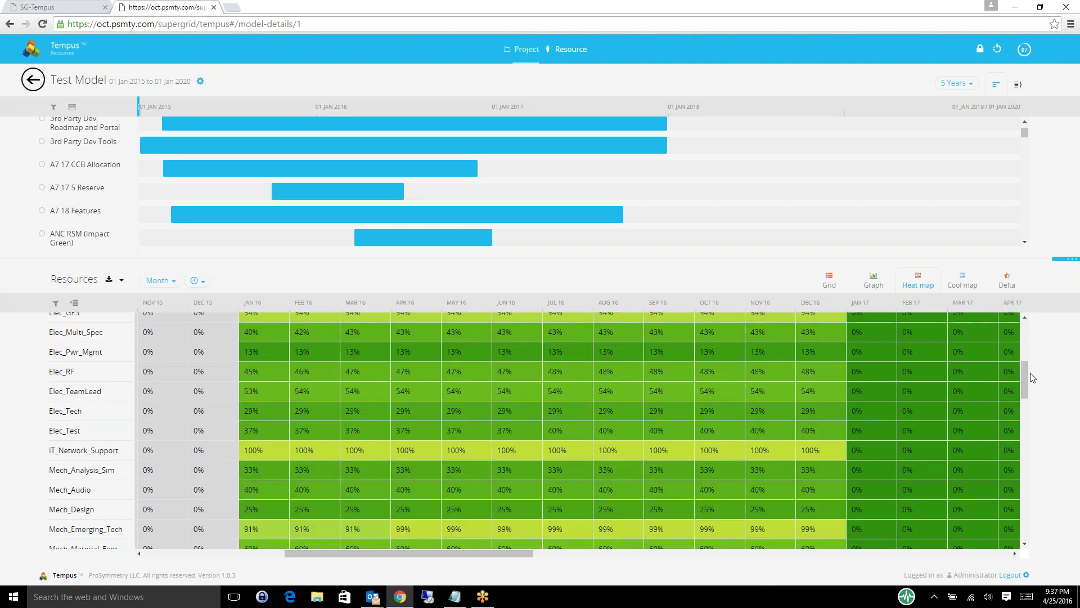
Step: Examine IT_Network_Support's project allocations for April 2016 and the individual resources in that skill category
click(413, 454)
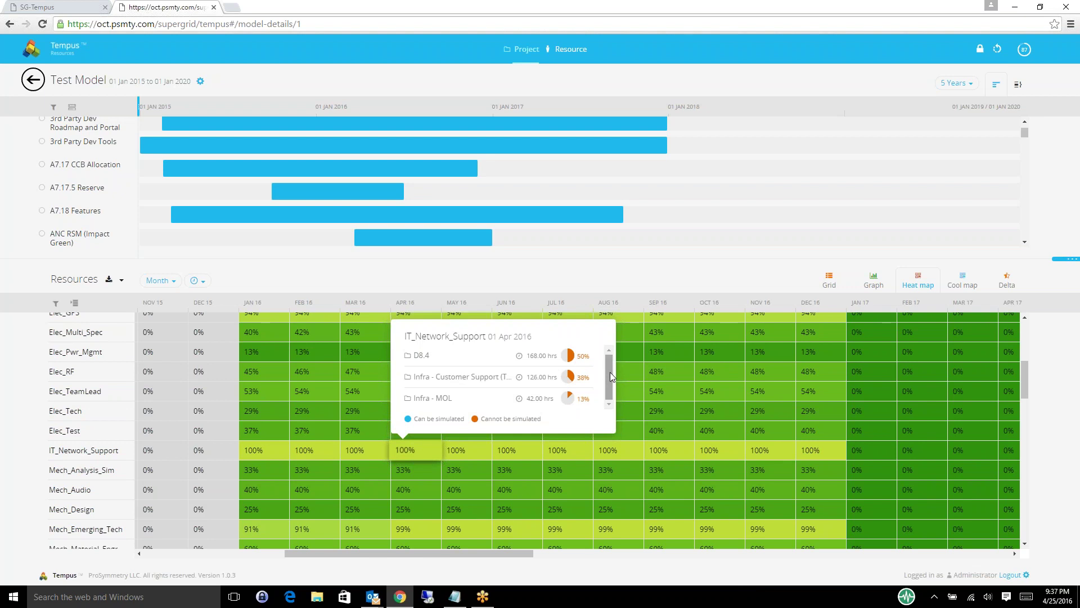
click(94, 456)
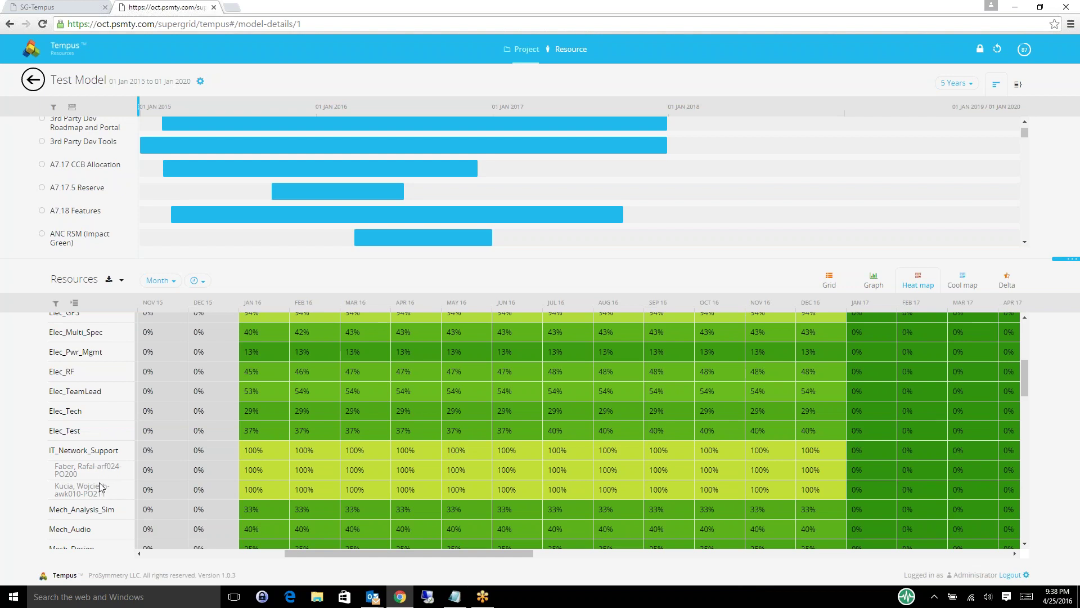
click(97, 453)
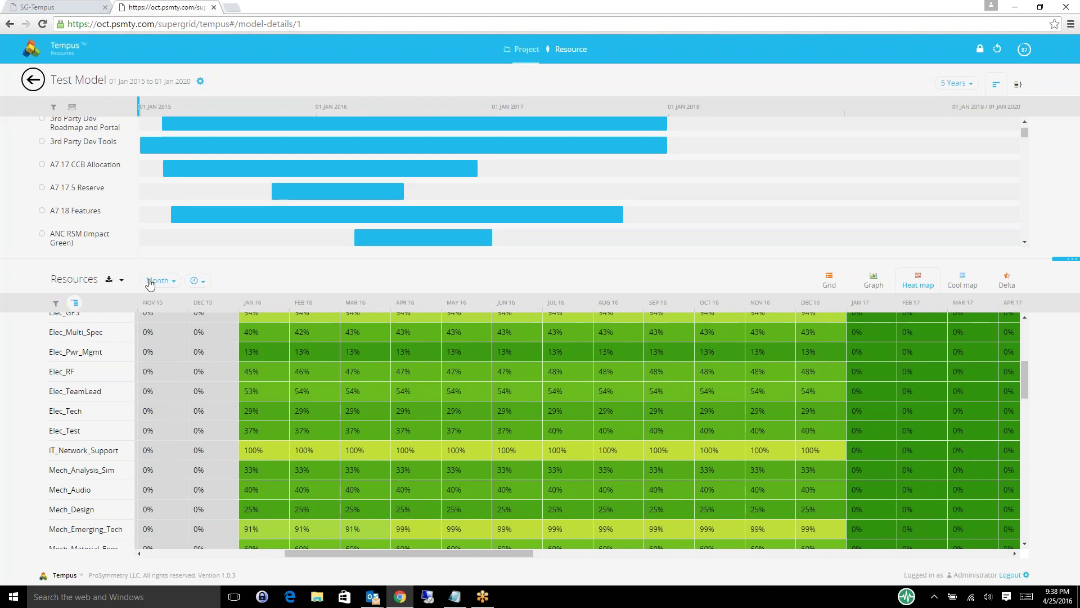
click(175, 282)
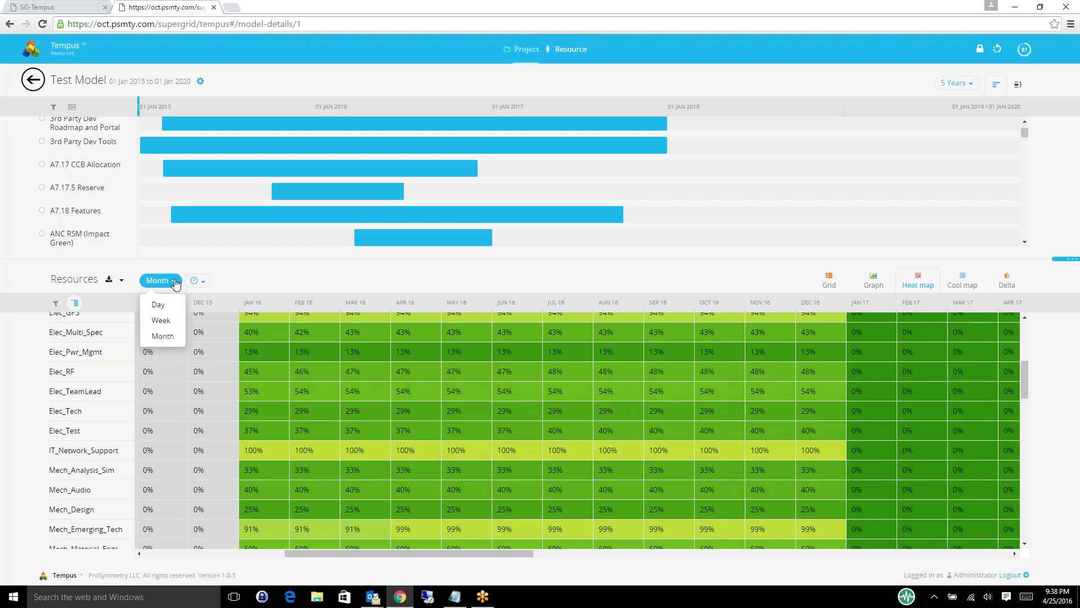
click(206, 282)
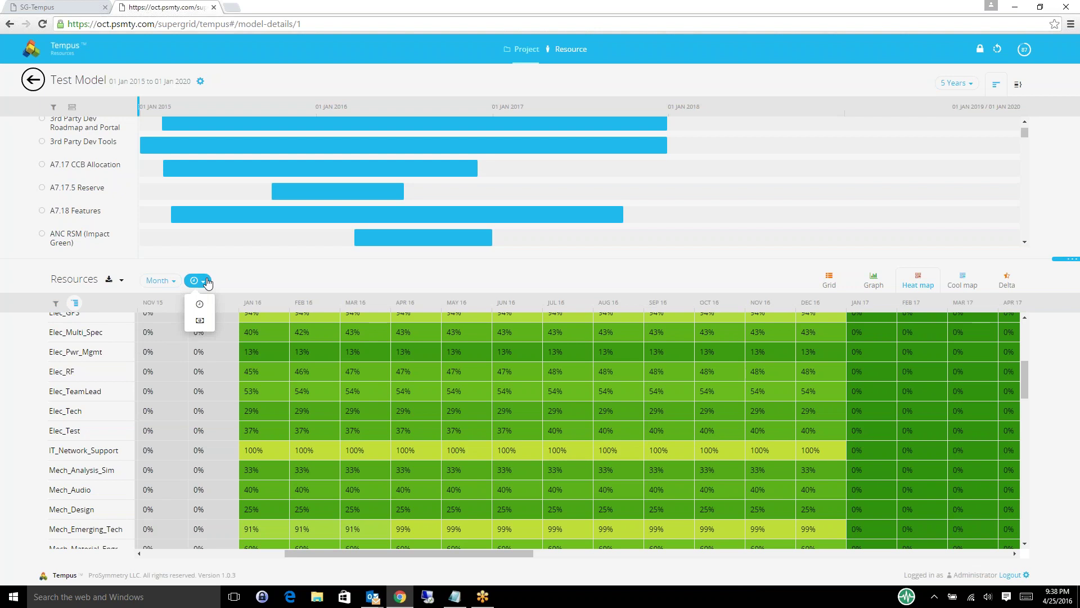
click(801, 279)
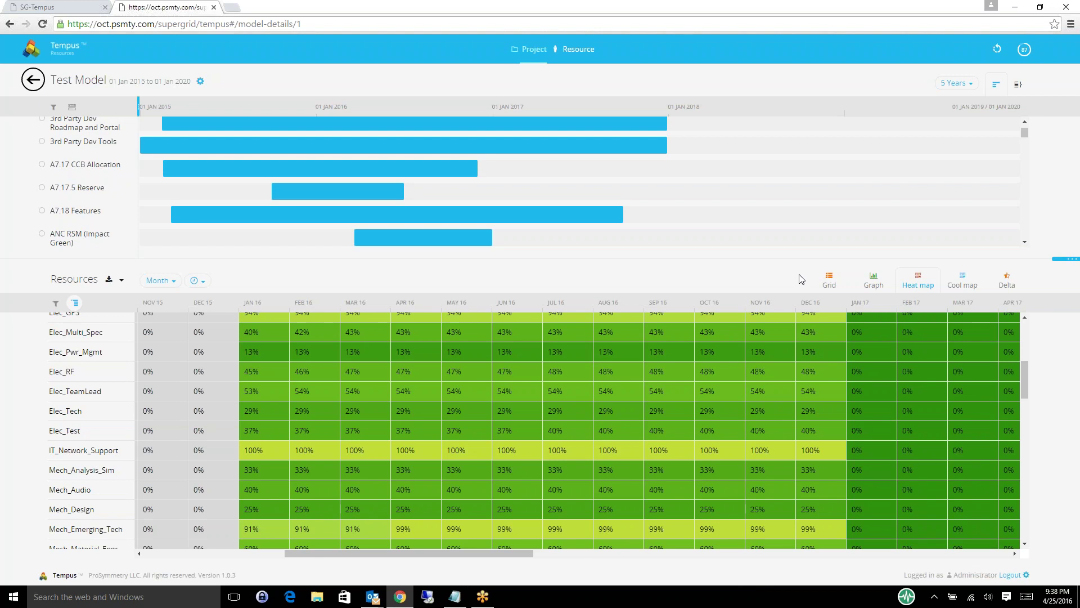
Step: Display the resources as a Cool map and examine Elec_Test's project allocations for November 2016
click(965, 286)
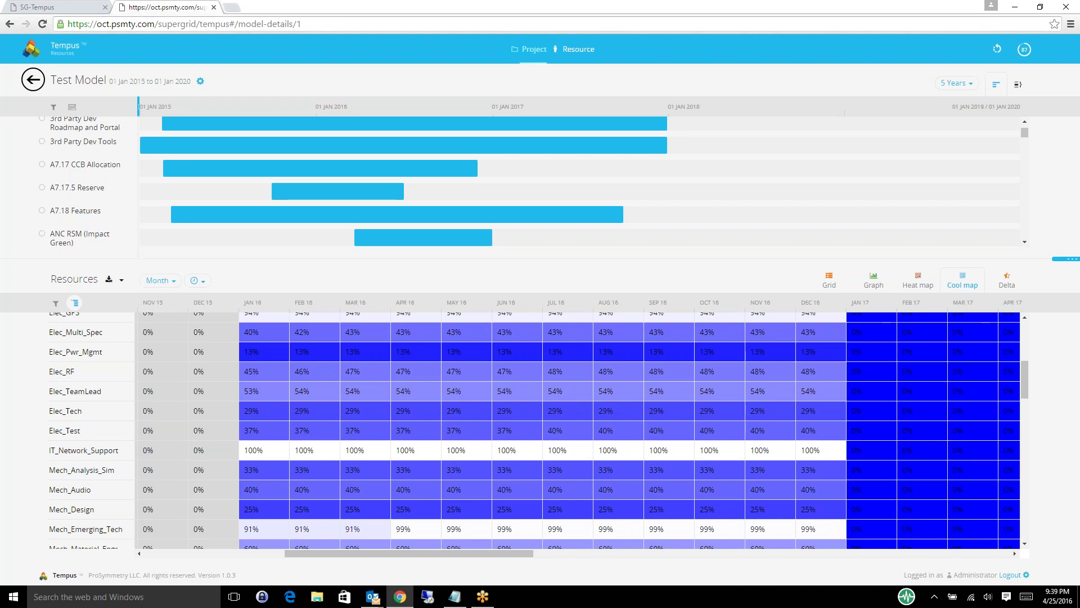
click(764, 431)
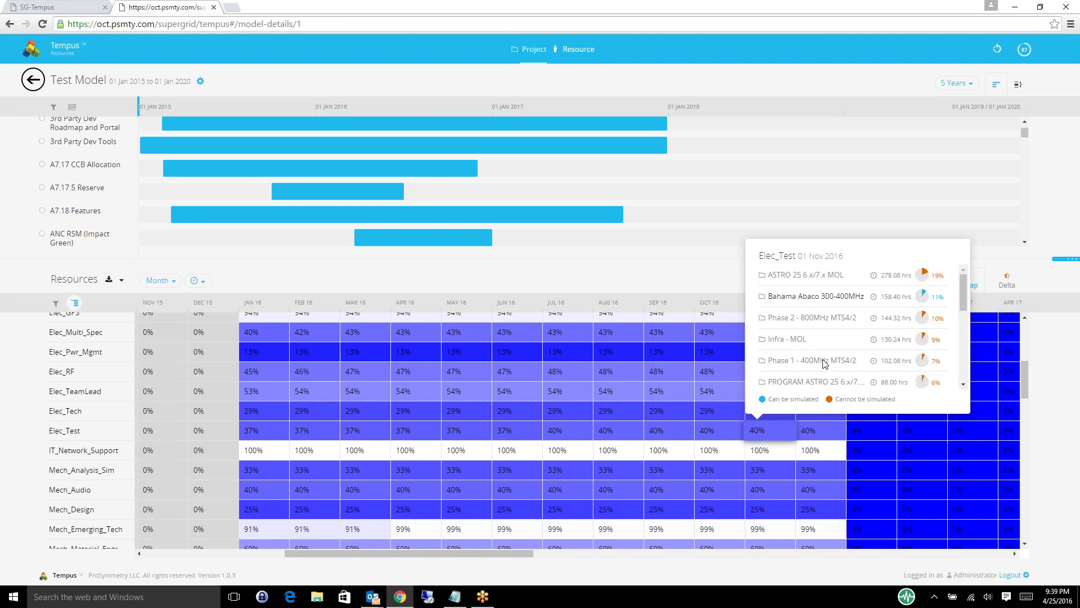
click(730, 286)
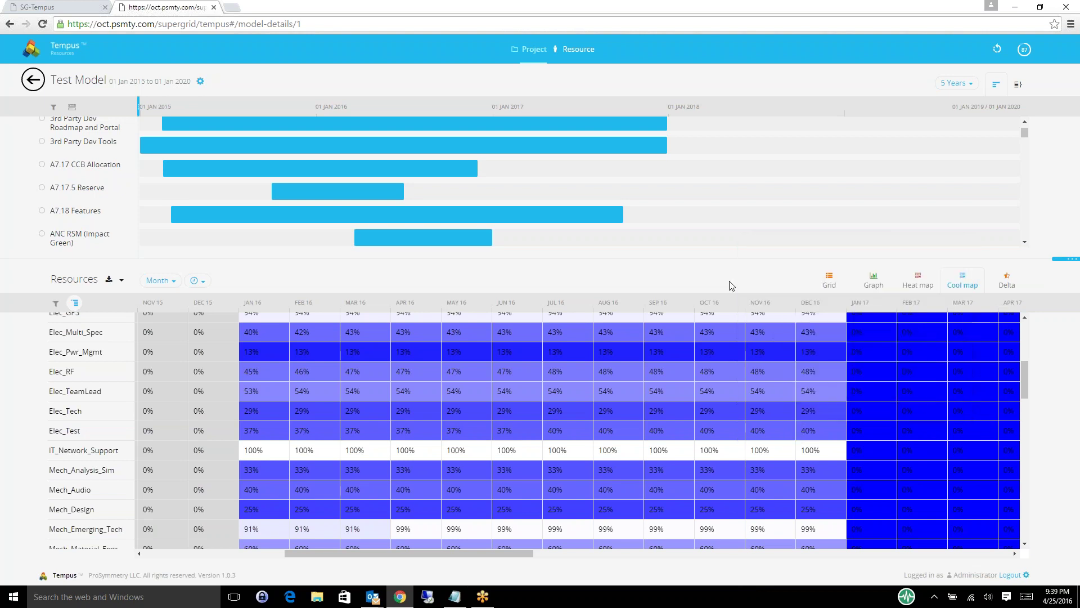
Step: Display the resources as a Graph and examine DevSpt_Engr_Support's capacity and allocation for December 2016
click(875, 284)
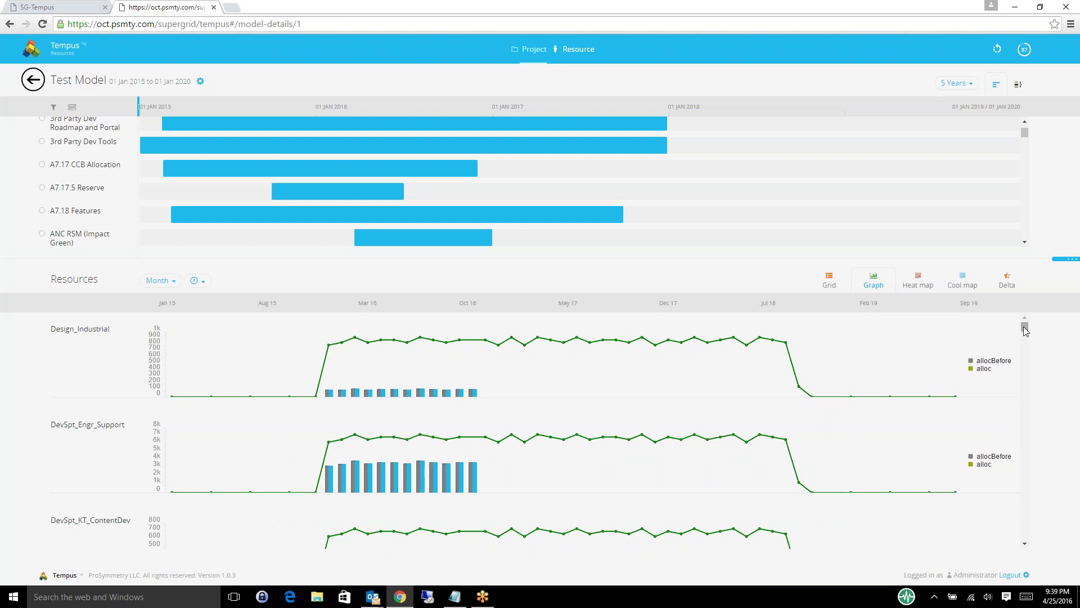
mouse_move(1024, 327)
mouse_down()
mouse_move(1025, 345)
mouse_move(1023, 324)
mouse_up()
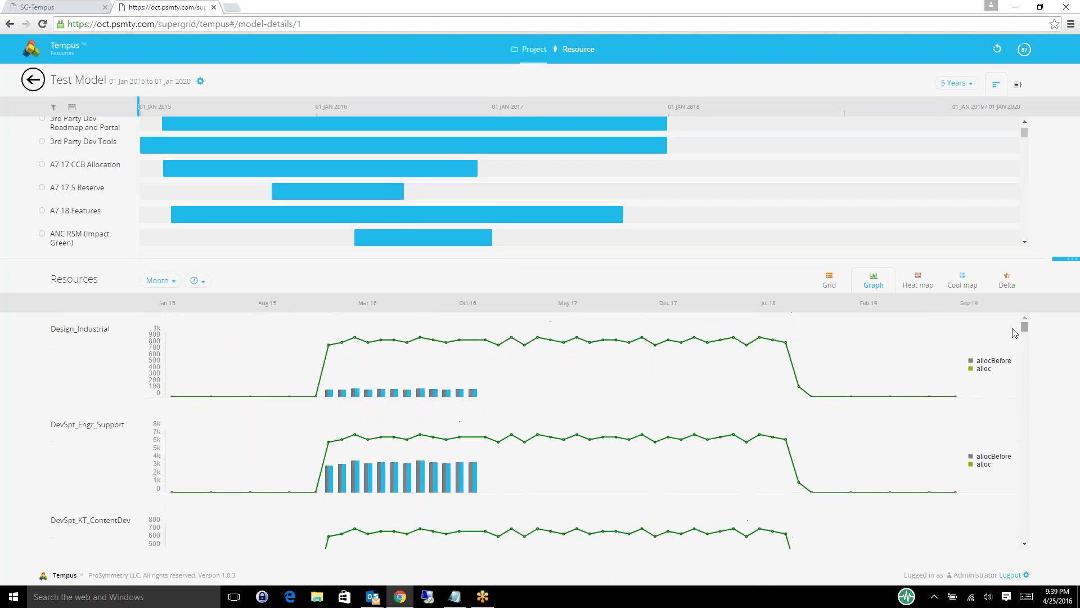
click(473, 472)
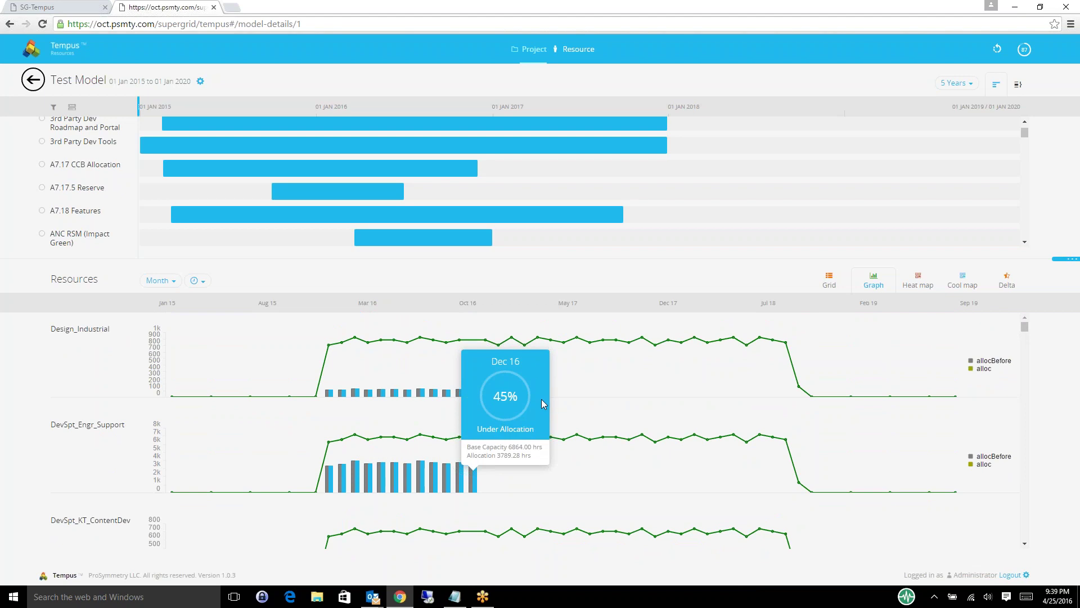
Step: Display the resources' net availability for 2016 as a Grid with the heatmap overlay turned on
click(829, 280)
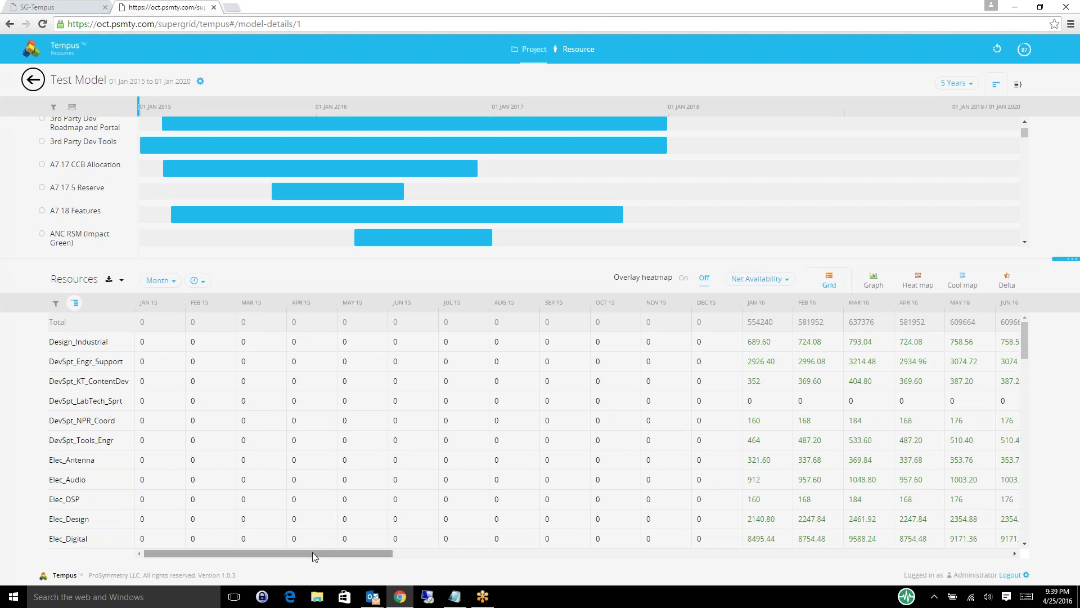
drag(312, 553, 426, 557)
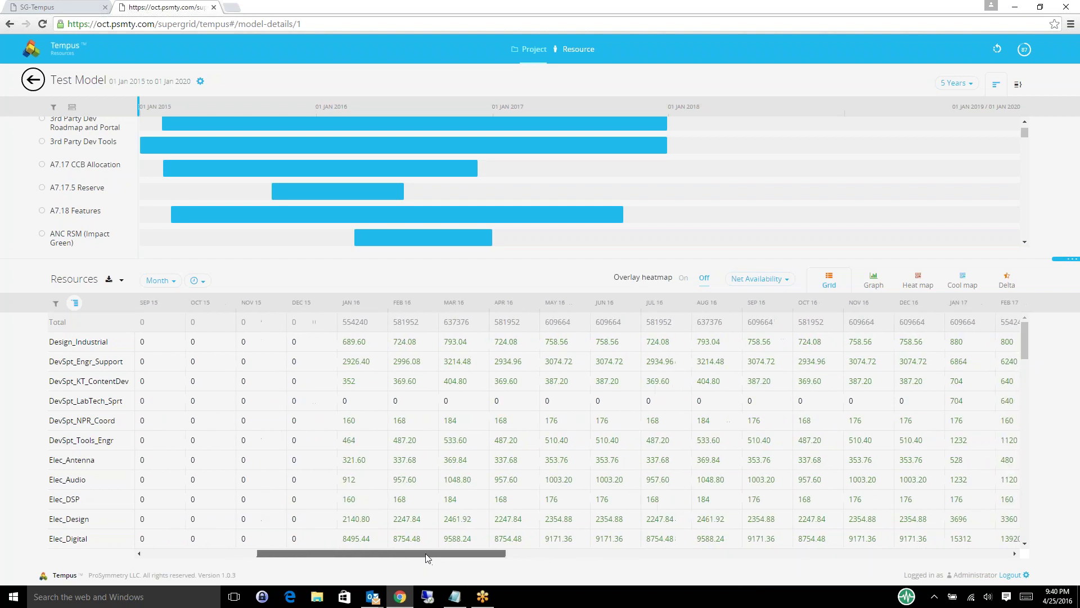
click(204, 284)
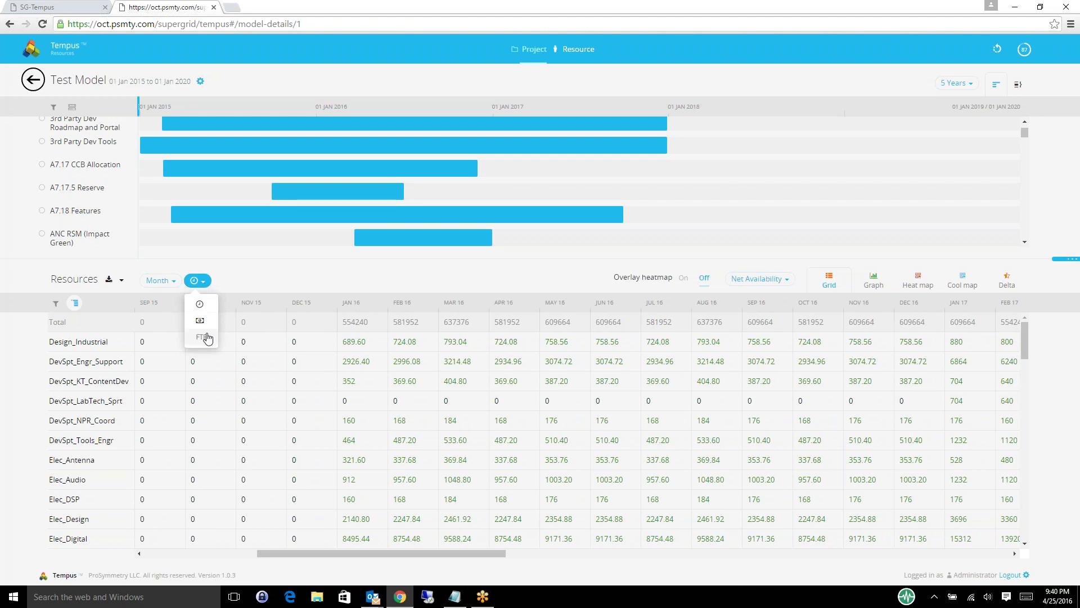
click(526, 275)
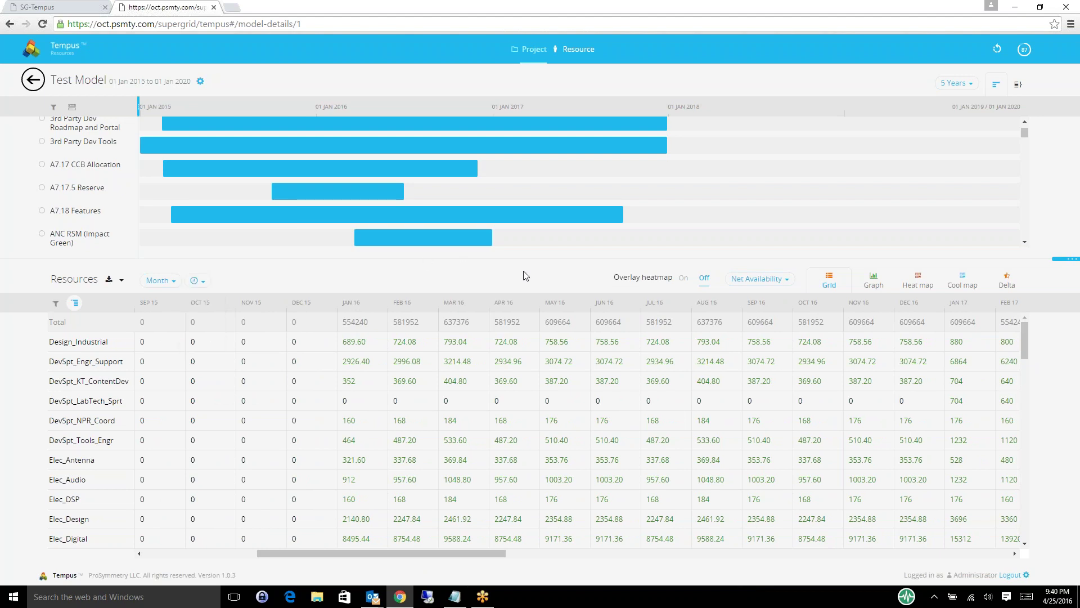
click(684, 279)
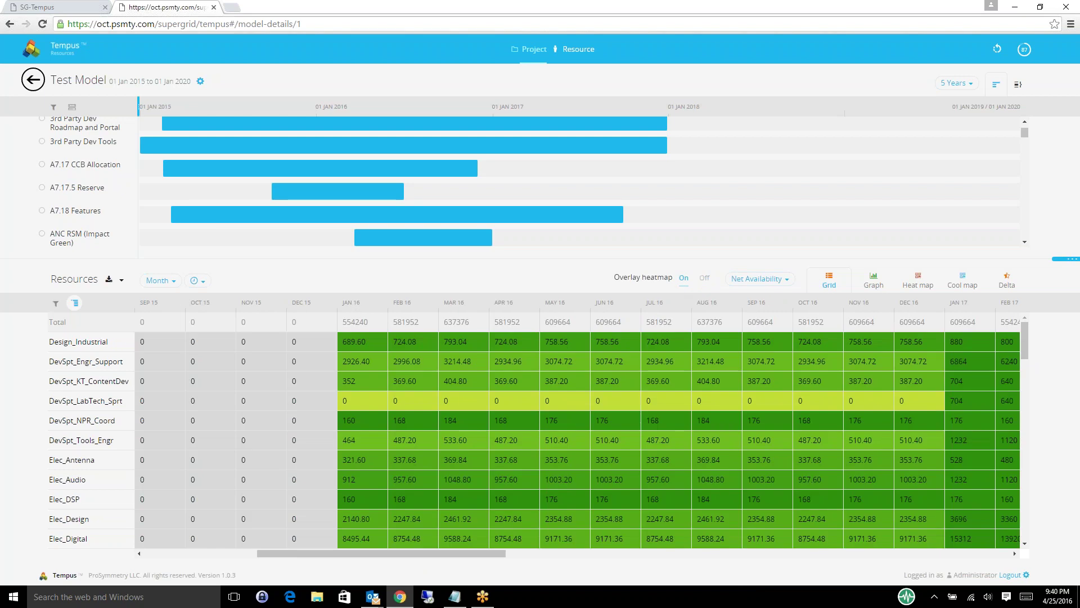
click(784, 286)
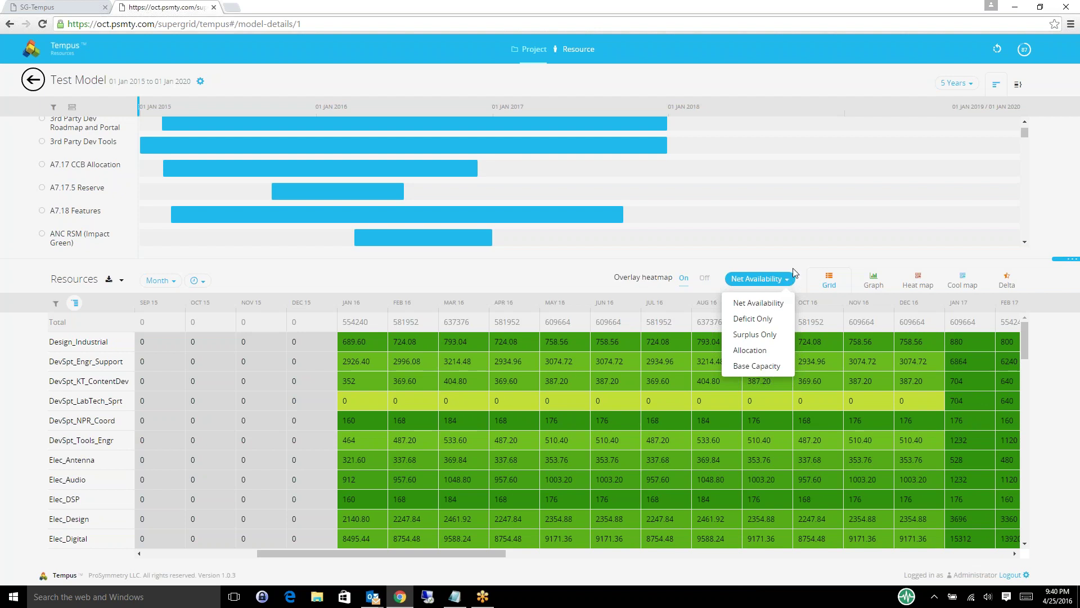
click(792, 269)
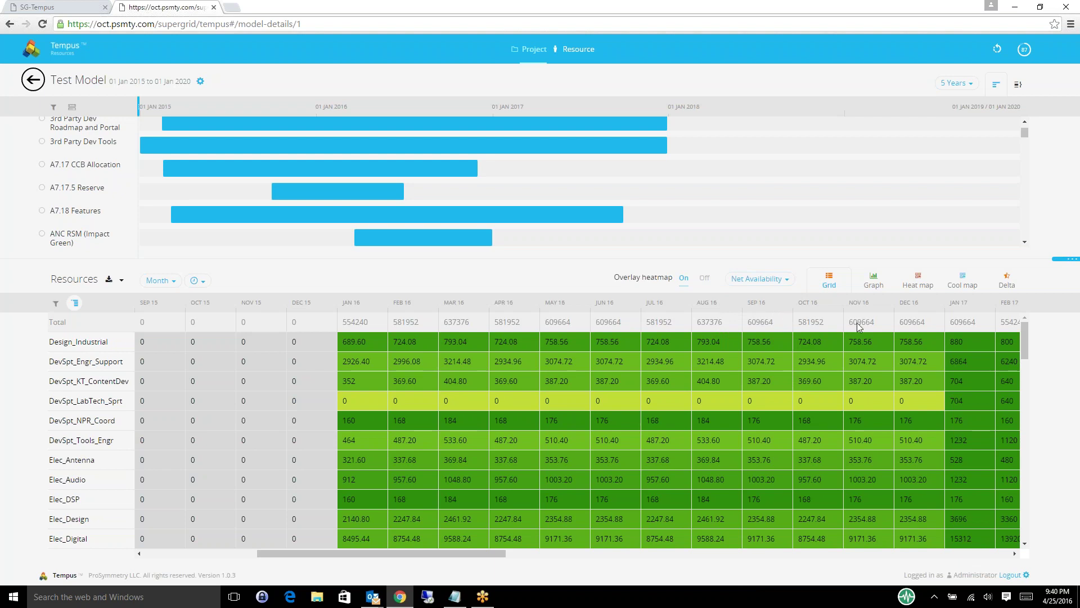
Step: Return to the Heat map and examine the February 2016 project allocations of DevSpt_LabTech_Sprt and DevSpt_Tools_Engr
click(919, 282)
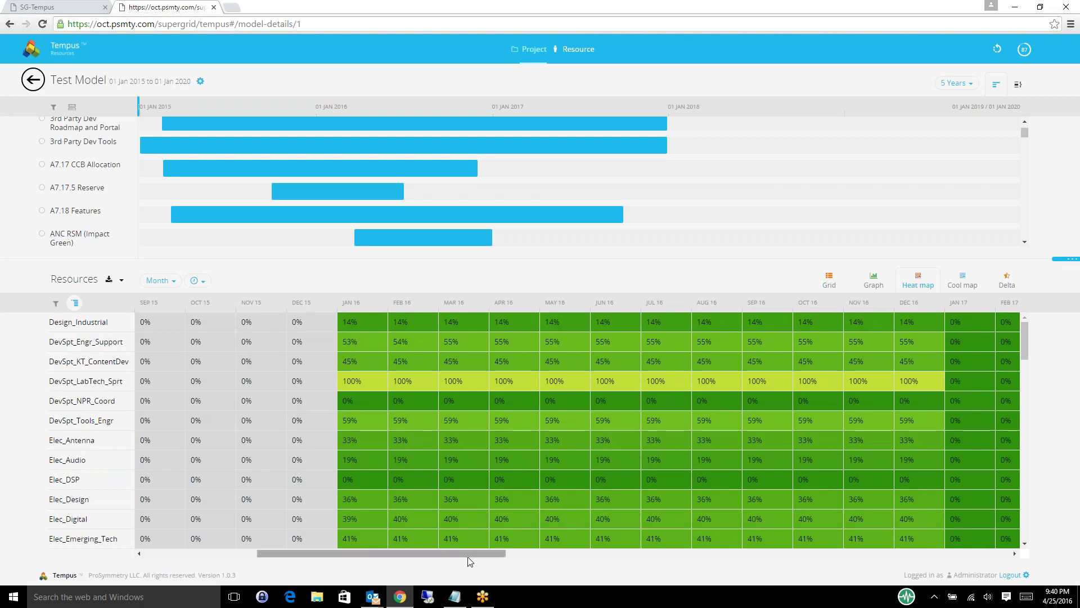
drag(468, 555, 504, 551)
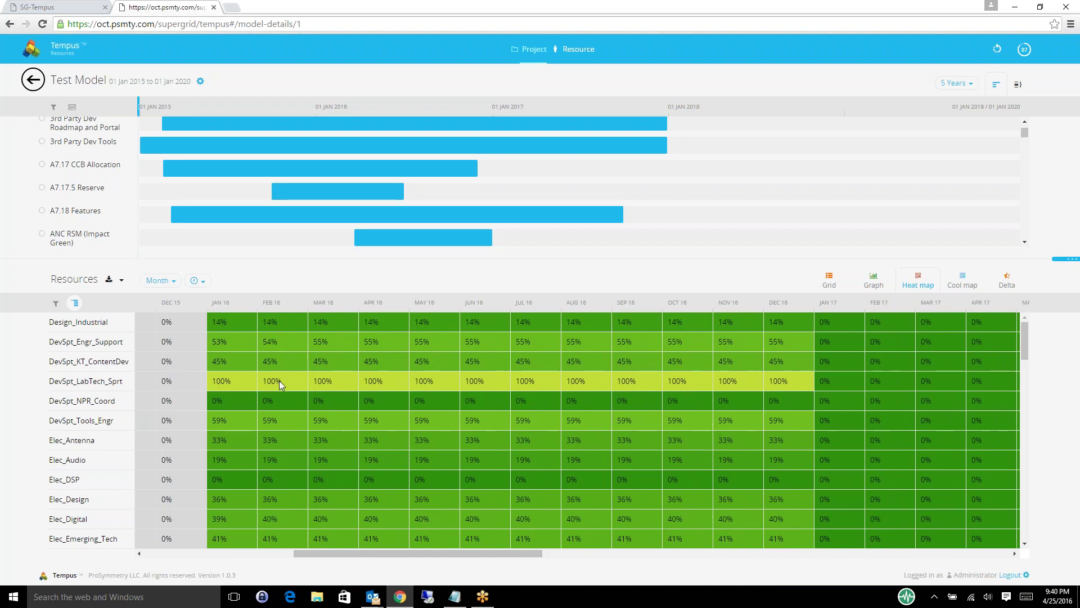
mouse_move(278, 380)
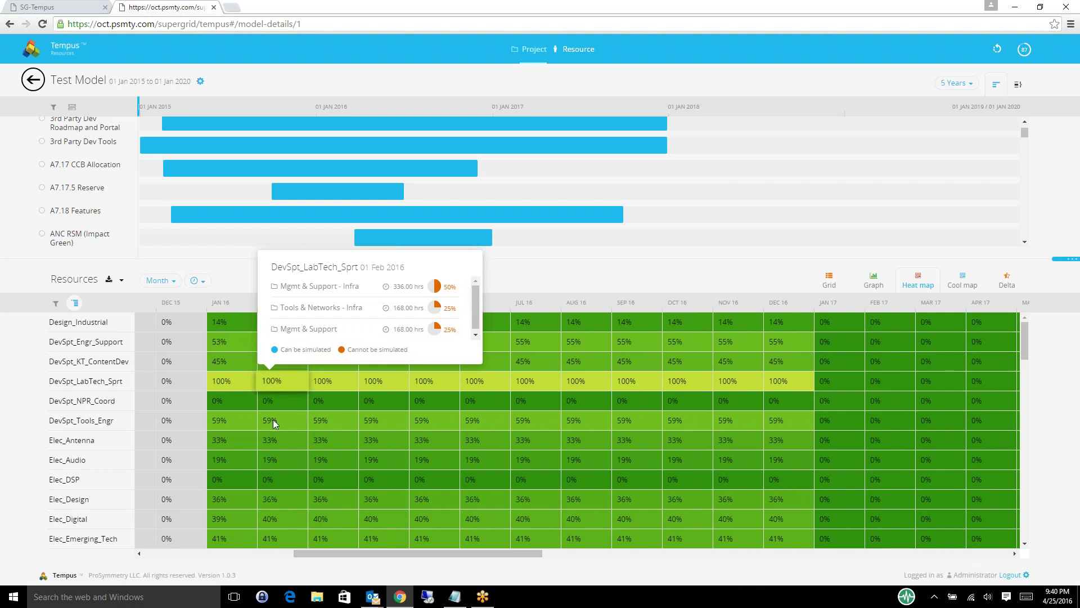
mouse_move(273, 420)
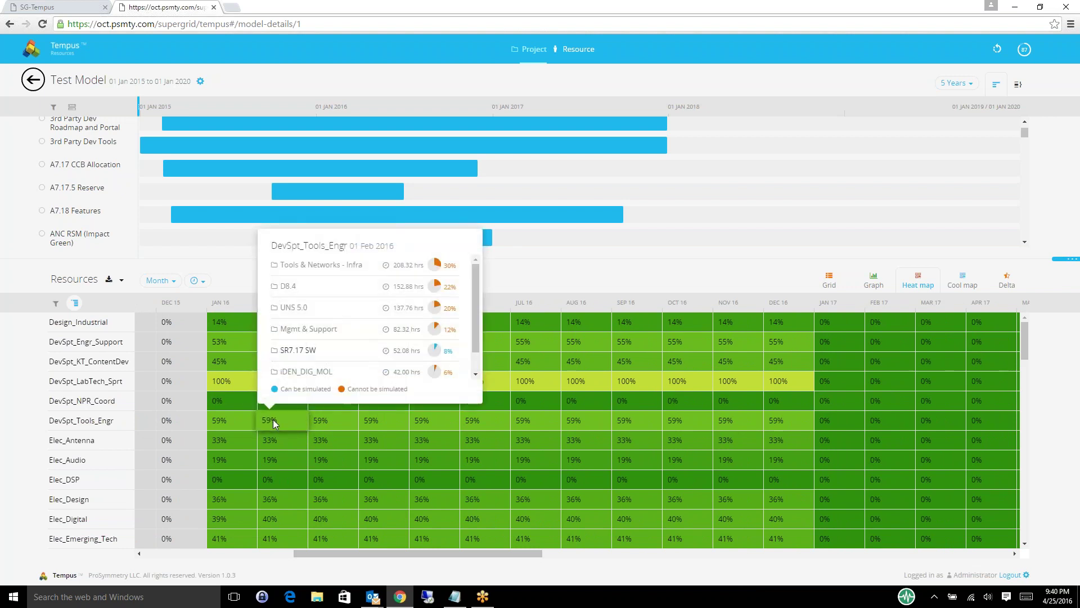
Step: Go to the SR7.17 SW project from DevSpt_Tools_Engr's allocation details and shift its timeline bar forward by about eight months
click(346, 349)
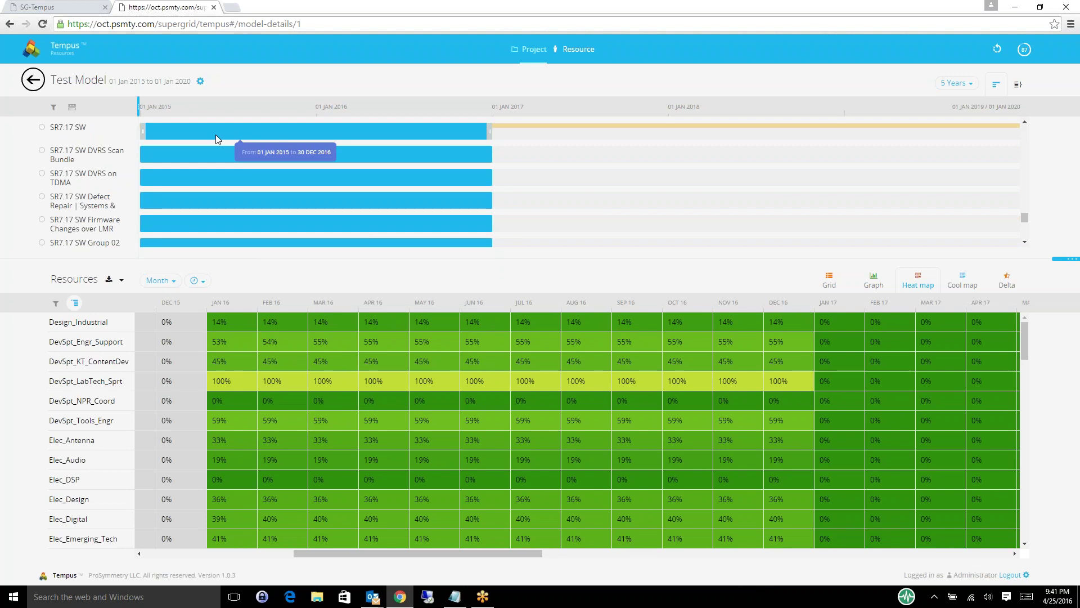
drag(216, 135, 339, 135)
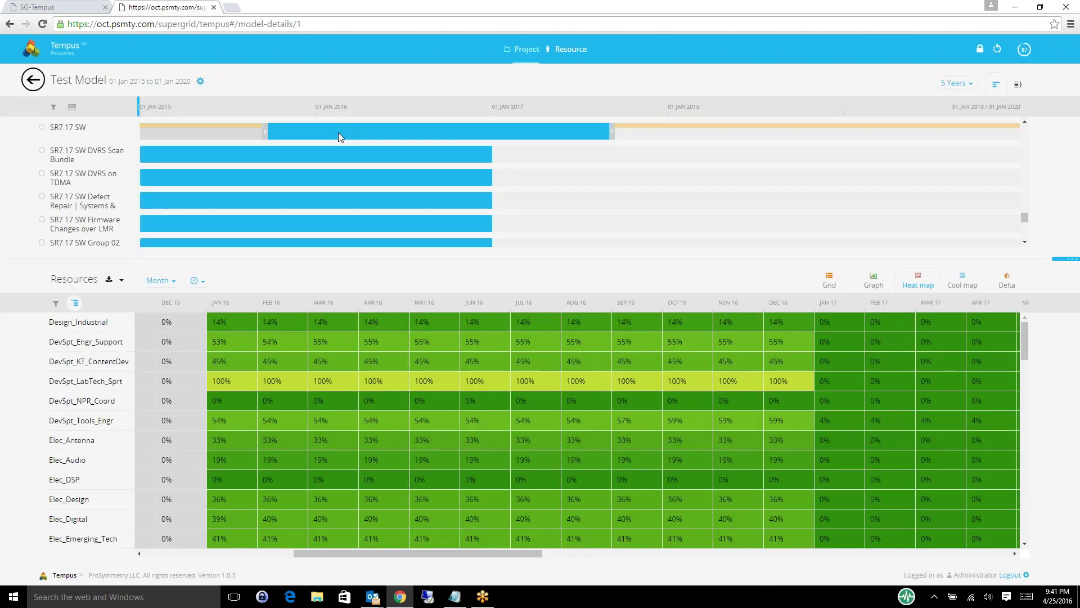
Step: Display the Delta view and compare the resources' before and after utilization for the 2016 months
click(1010, 287)
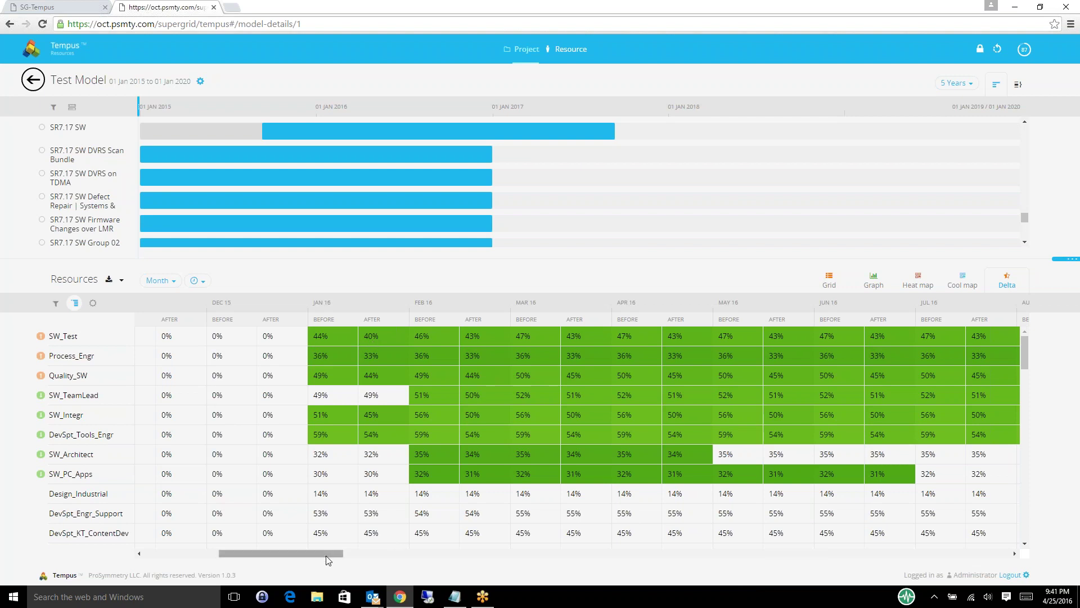
drag(328, 560, 408, 564)
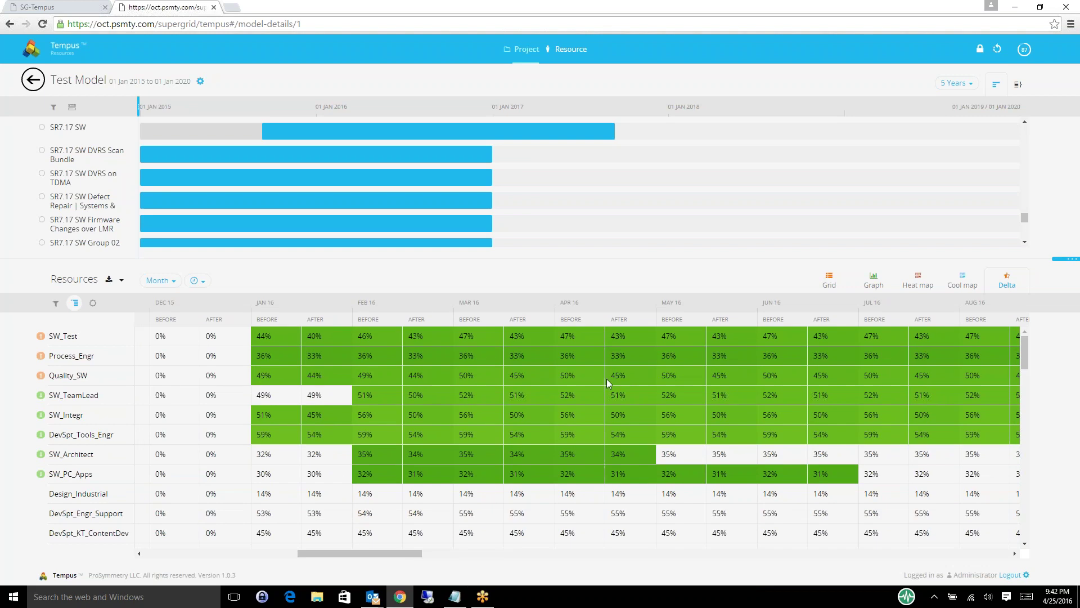
Step: Review the model's history of project schedule changes and close it without reverting anything
click(998, 51)
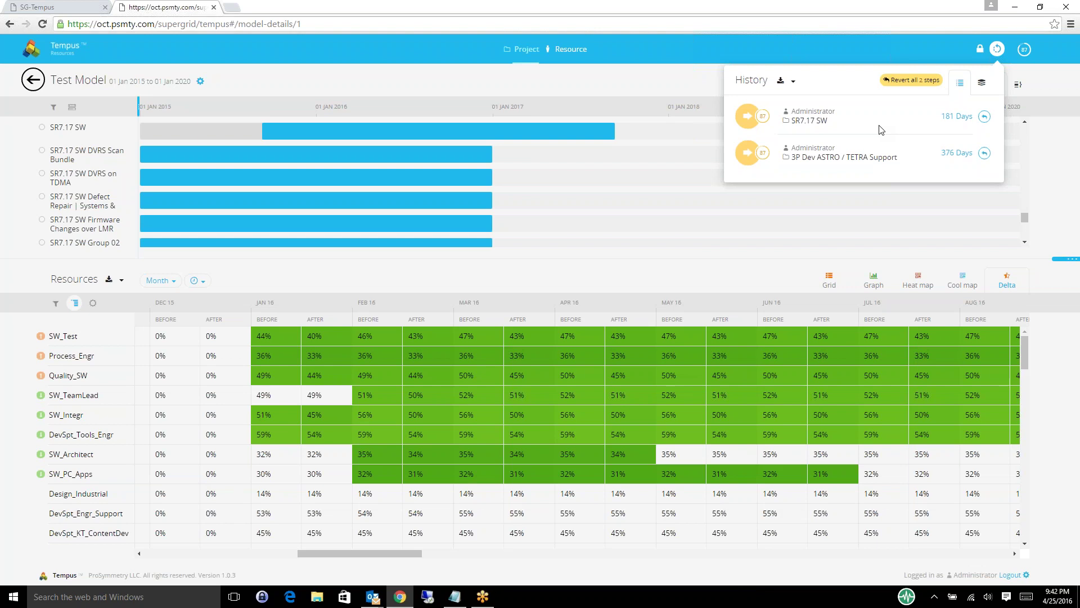
click(682, 89)
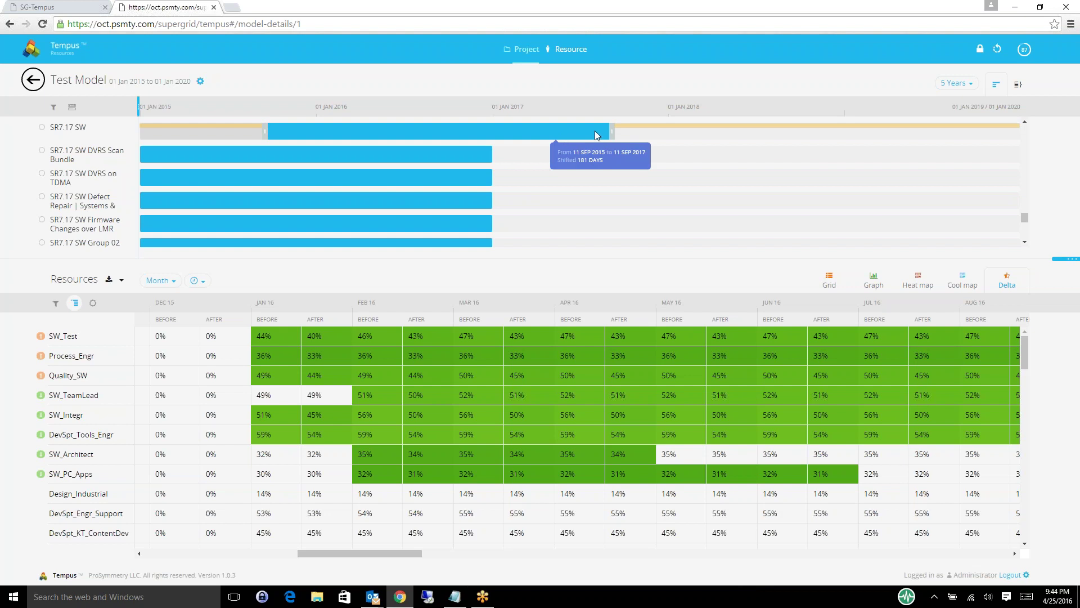
Step: Shorten the SR7.17 SW project's end by about two and a half months and extend SR7.17 SW DVRS Scan Bundle's end by about one month
drag(613, 135, 577, 138)
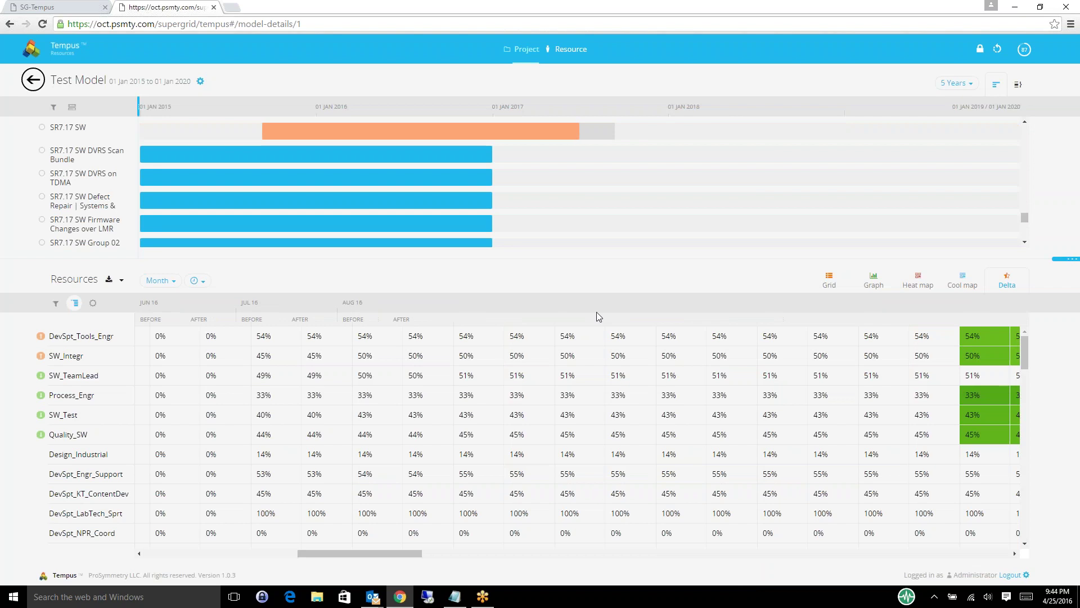
drag(410, 552, 474, 555)
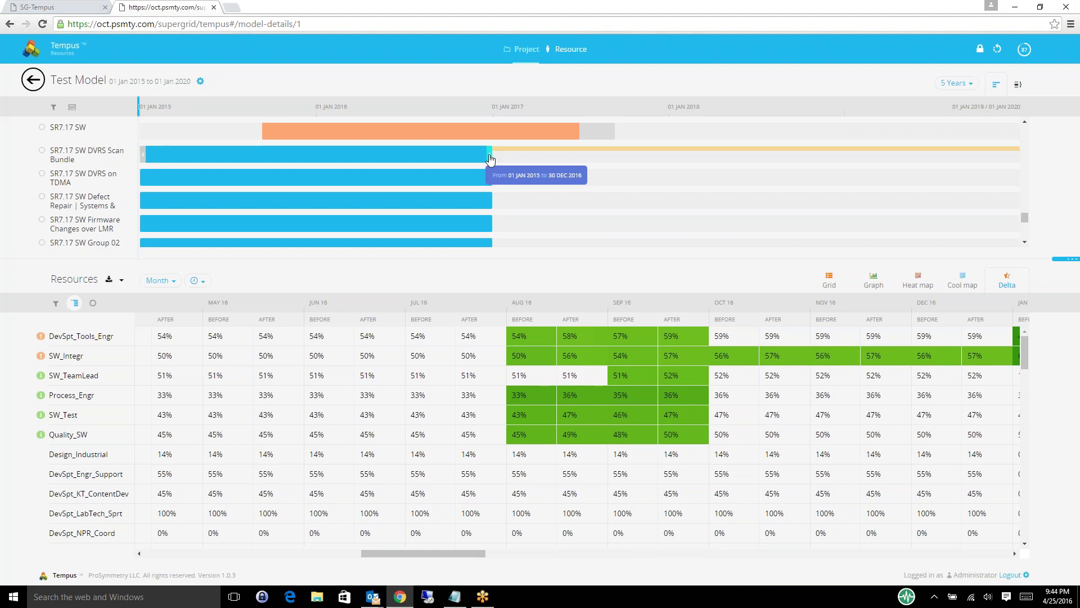
drag(490, 160, 505, 163)
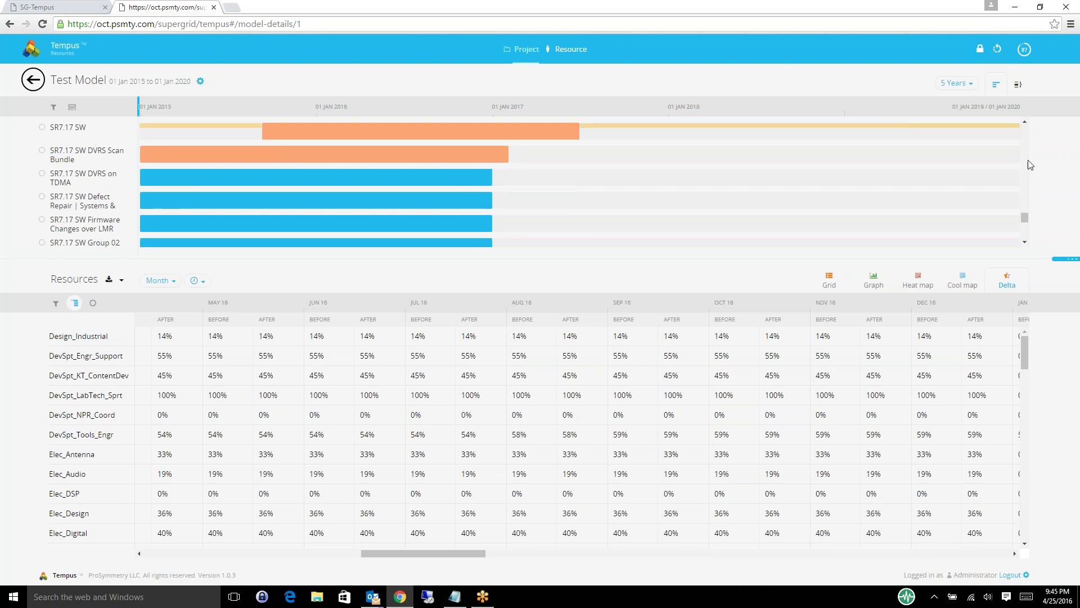
Step: Exclude the 3W PS Level V (EDCR) (A&E Growth) project from the model
drag(1025, 222, 1025, 133)
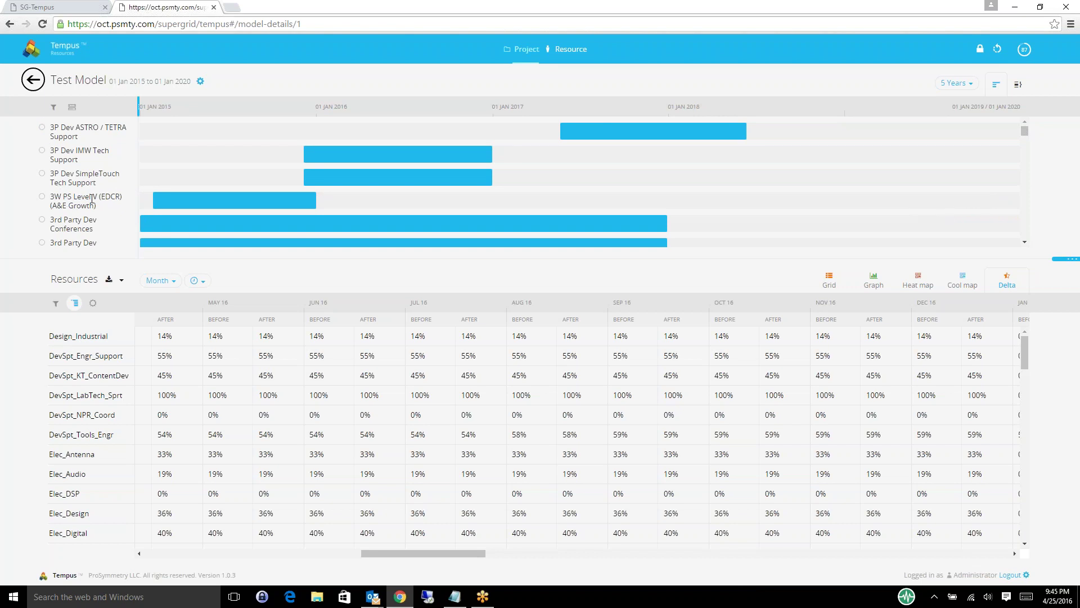
click(42, 202)
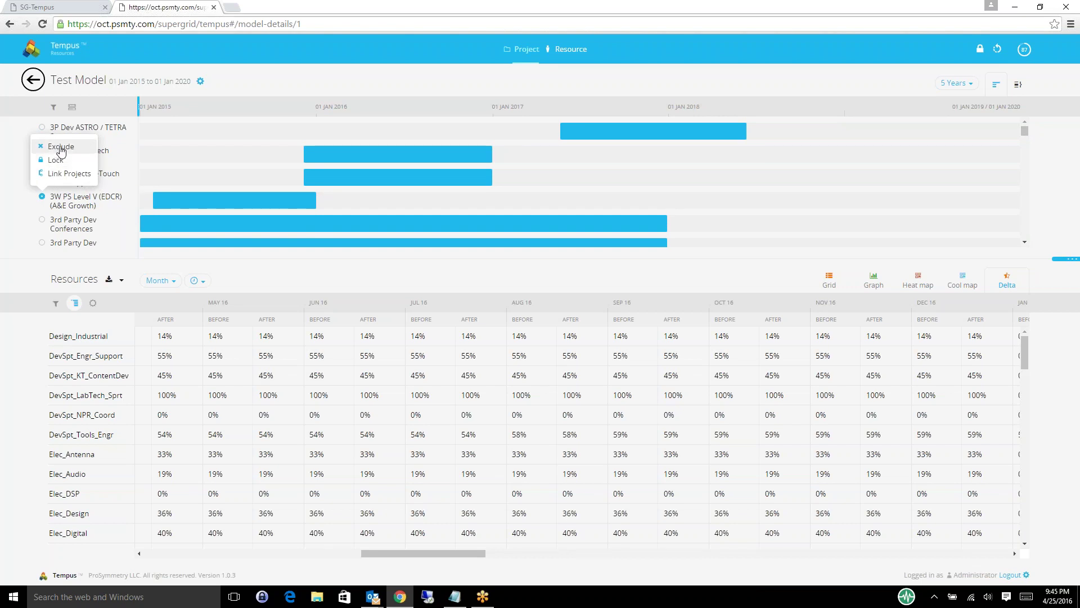
click(61, 148)
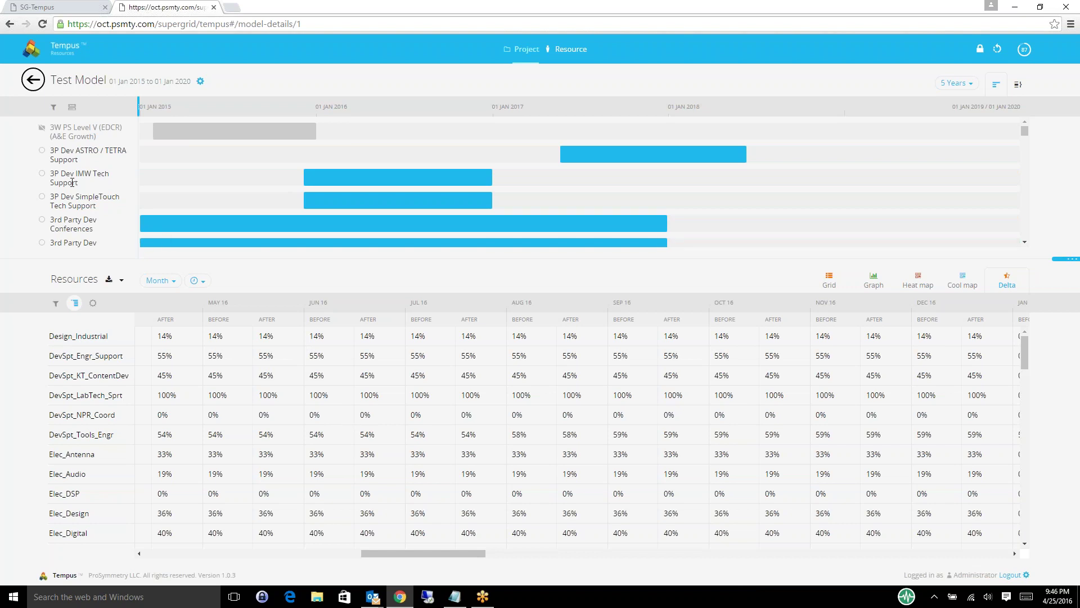
Step: Link the 3P Dev IMW Tech Support project to 3P Dev SimpleTouch Tech Support
click(41, 150)
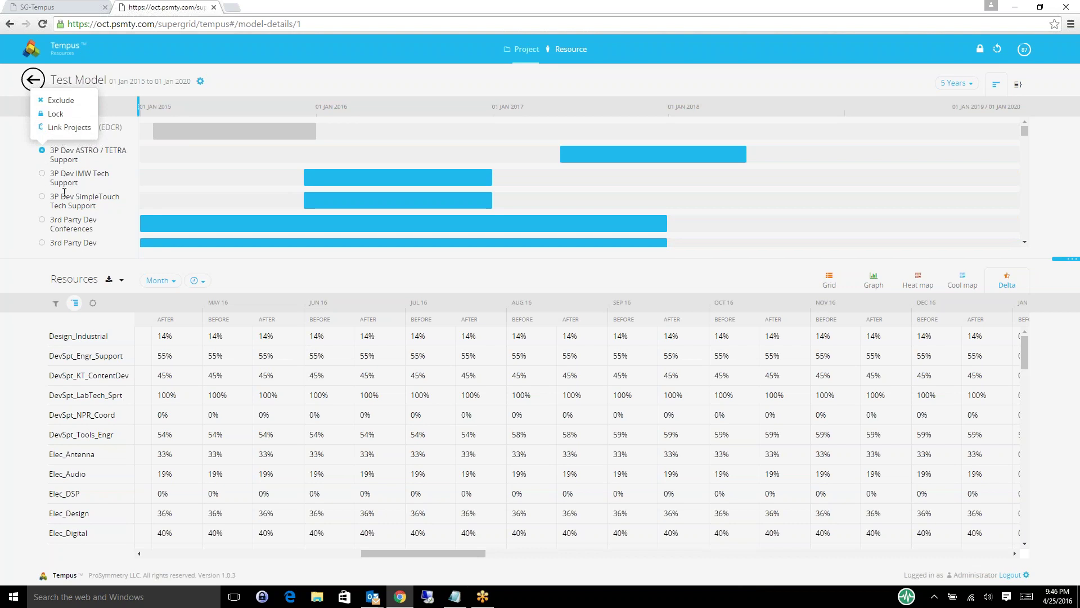
click(43, 174)
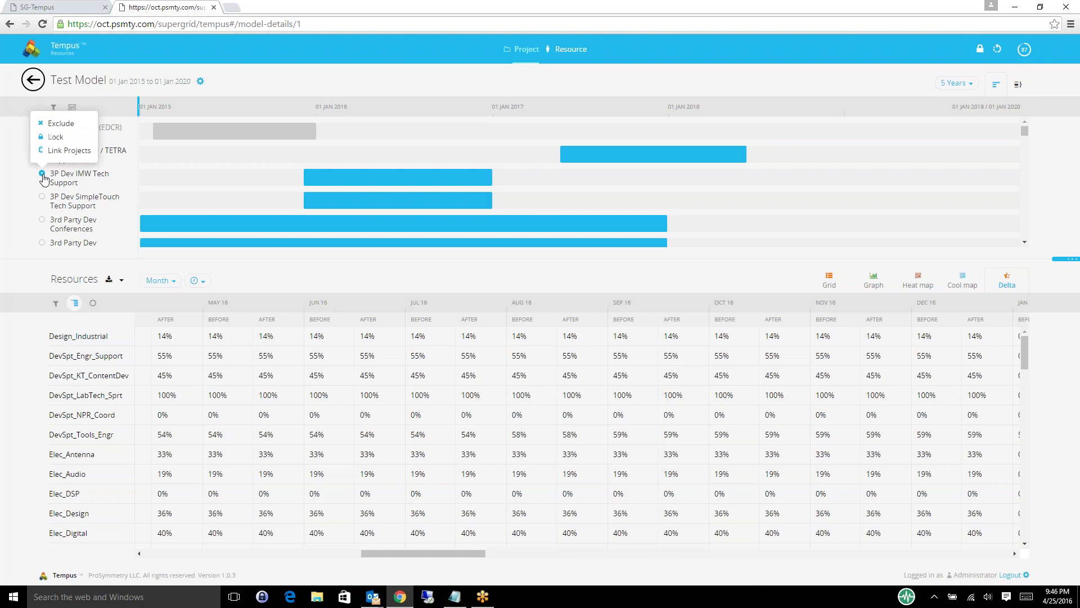
click(66, 152)
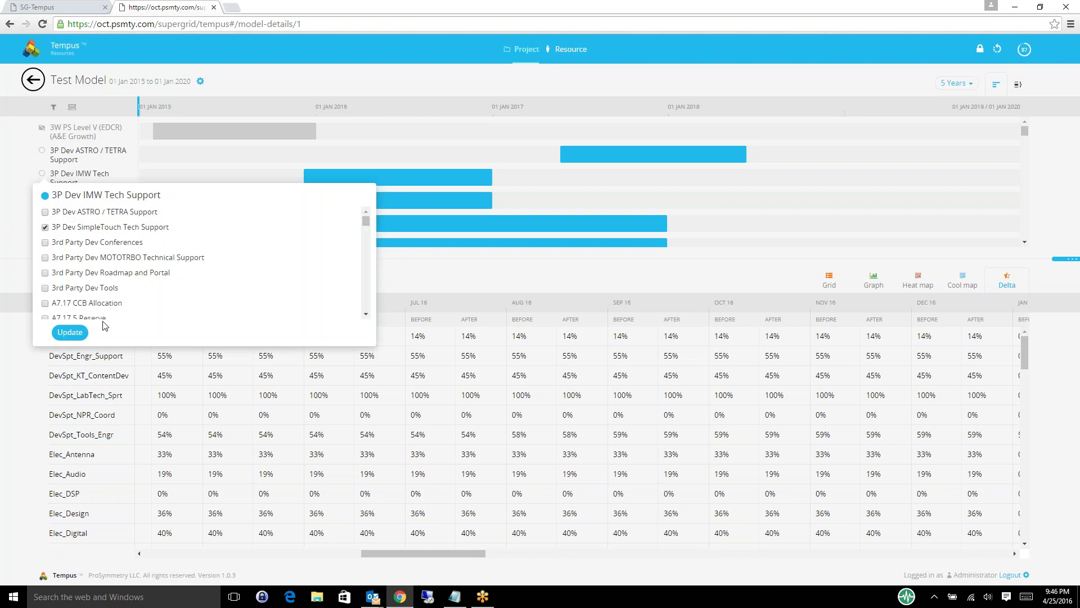
click(70, 332)
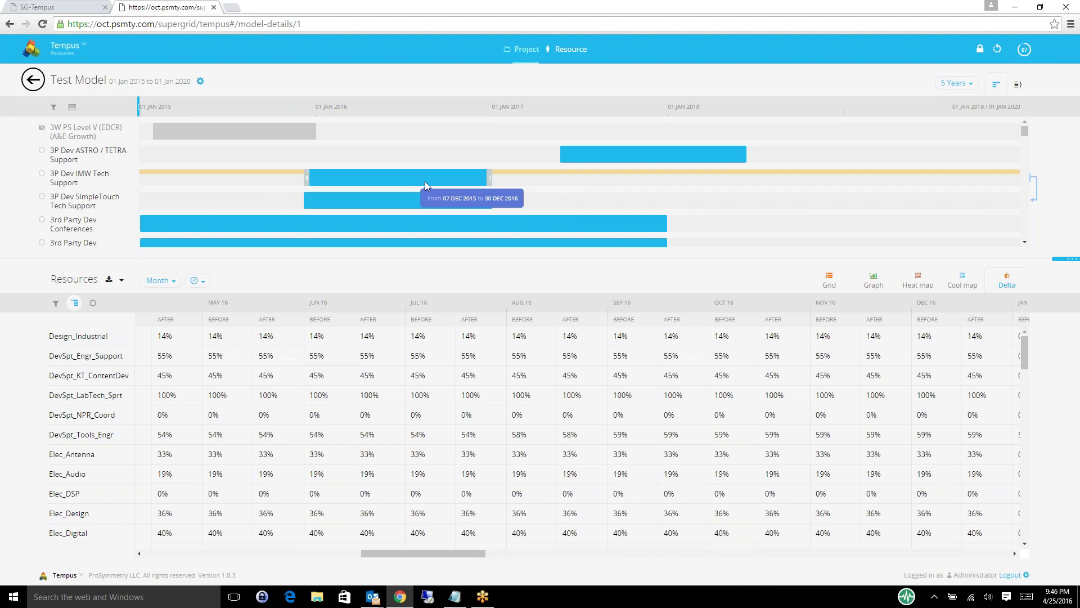
Step: Group the projects by the custom fields Category and Proj Size, examine the groups, and return to the individual project timeline
click(1019, 86)
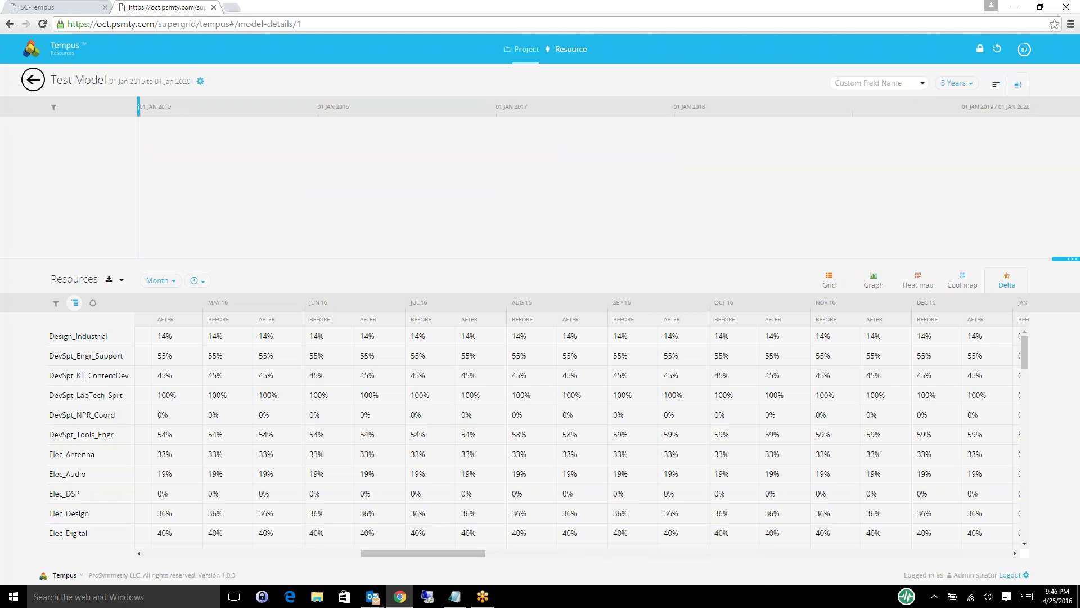
click(918, 83)
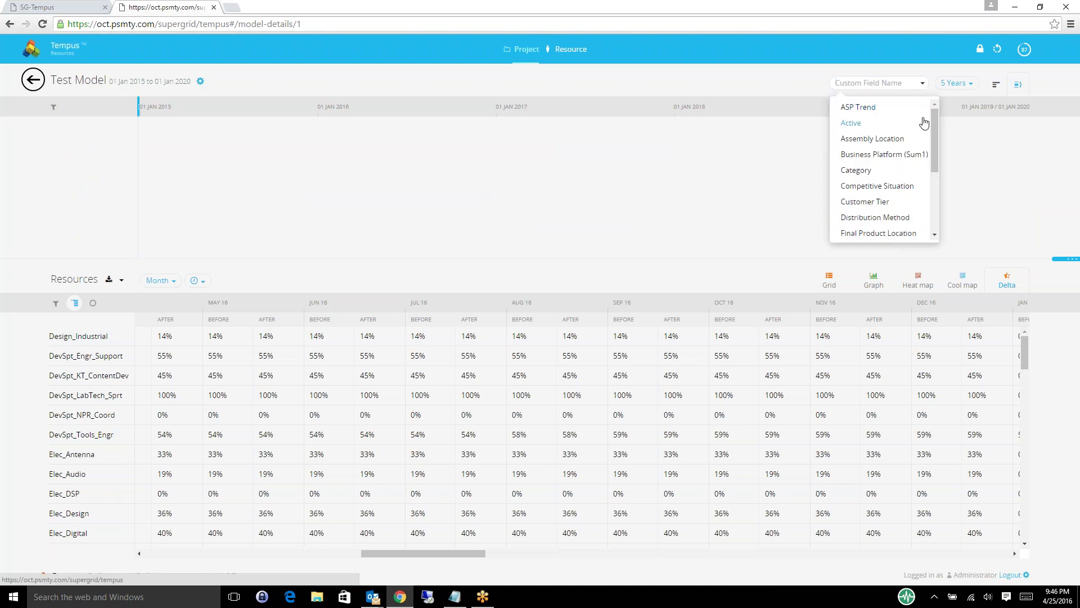
click(876, 173)
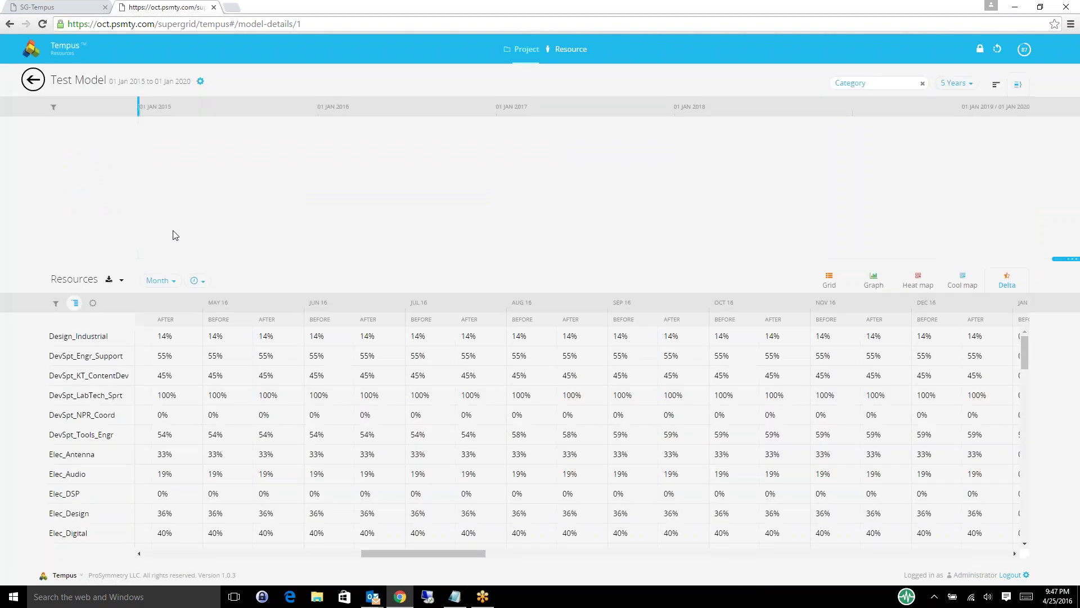
click(923, 85)
click(923, 83)
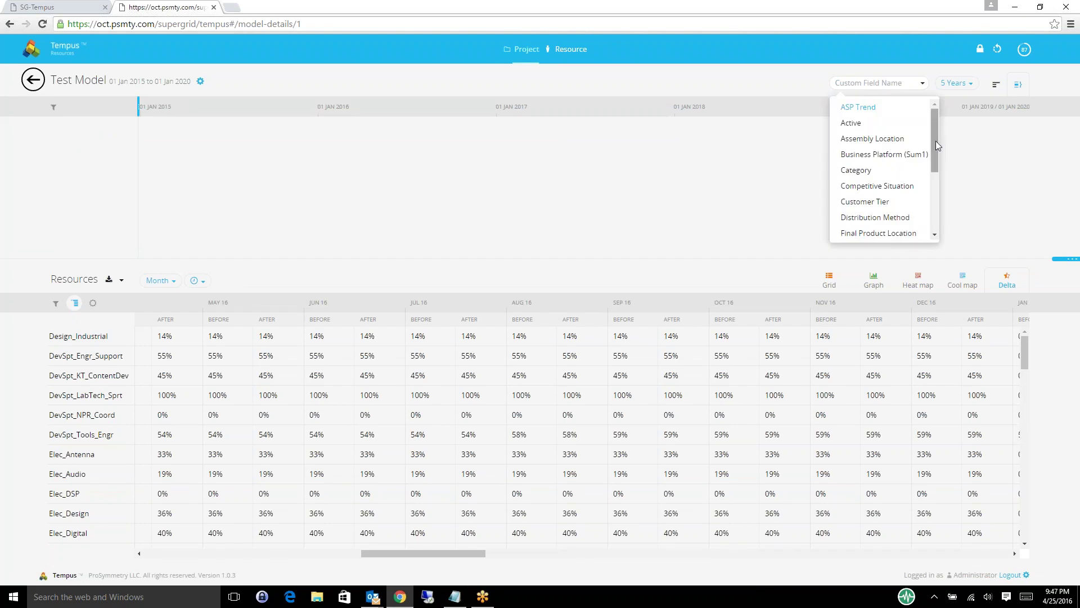
drag(936, 141, 933, 198)
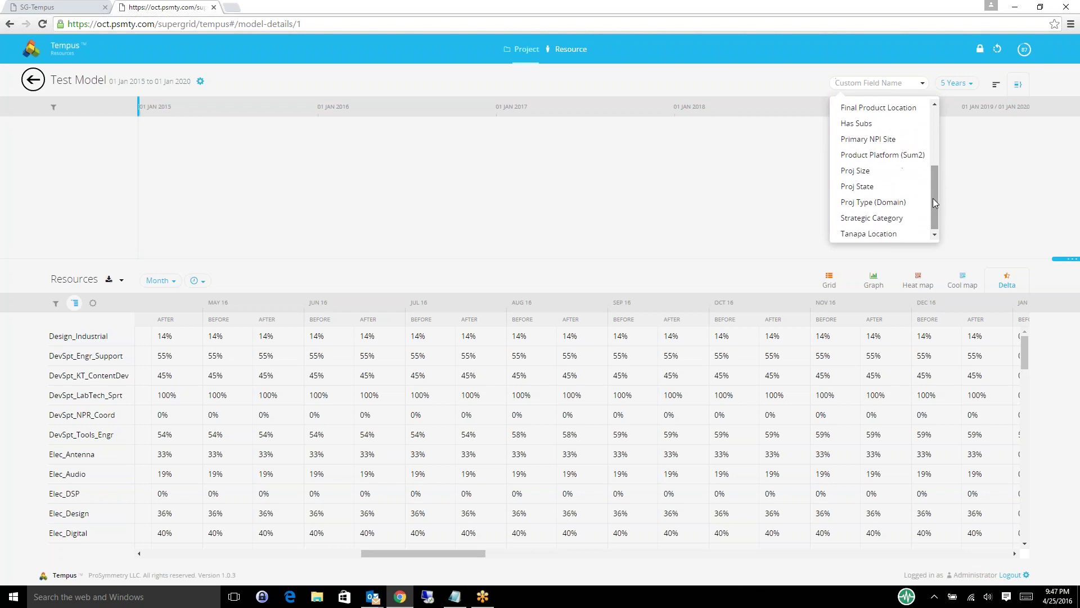
click(864, 172)
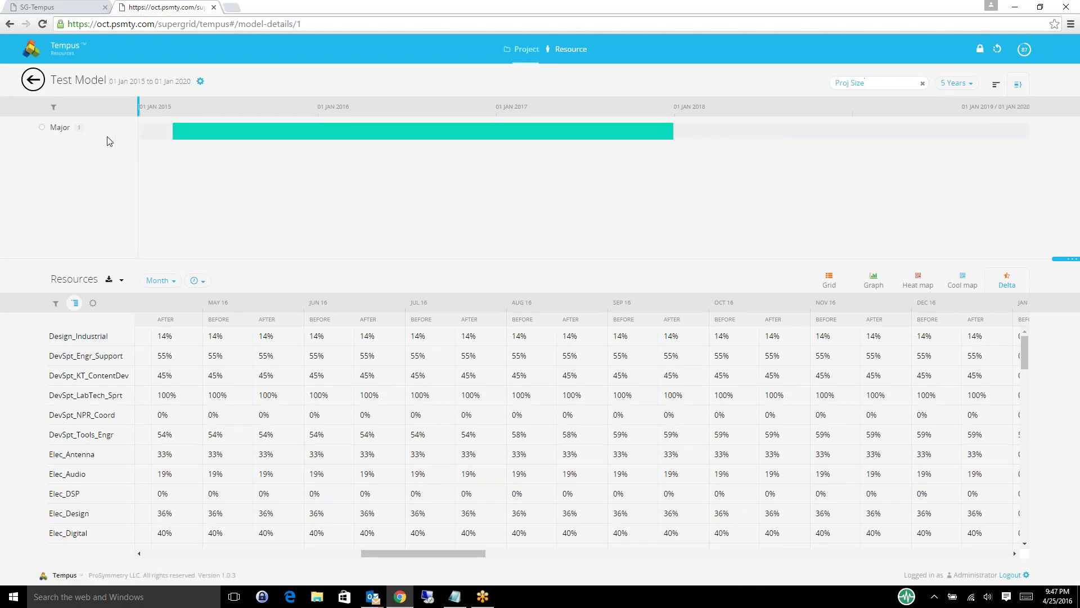
mouse_move(229, 140)
click(995, 86)
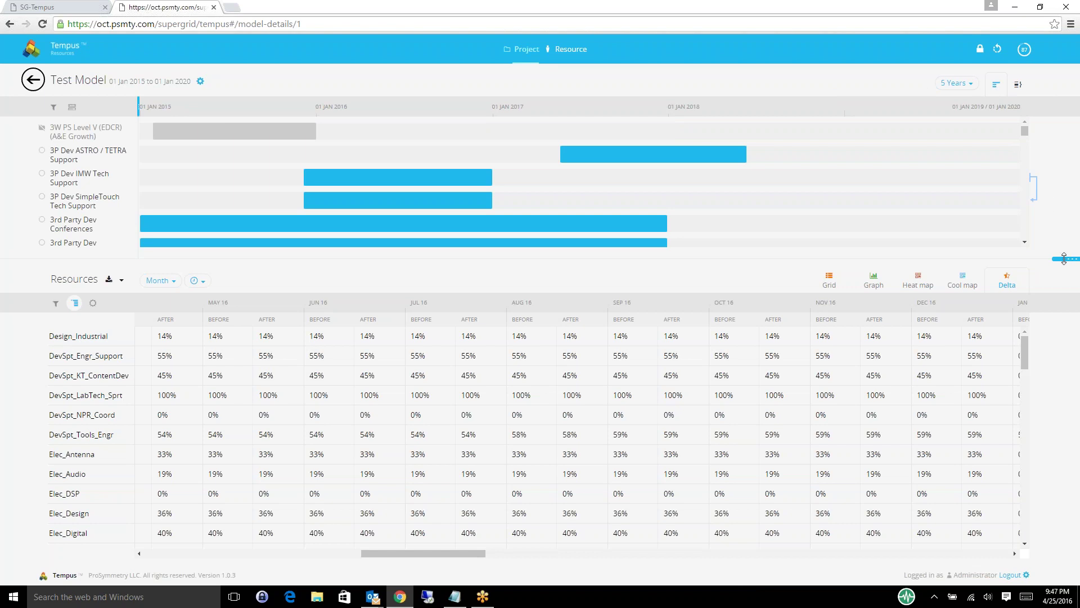
Step: Enlarge the timeline area and display the MT349 resource's 2016 monthly hours on Astro Engineering Support in the Resource view
drag(1064, 259, 1064, 301)
click(571, 48)
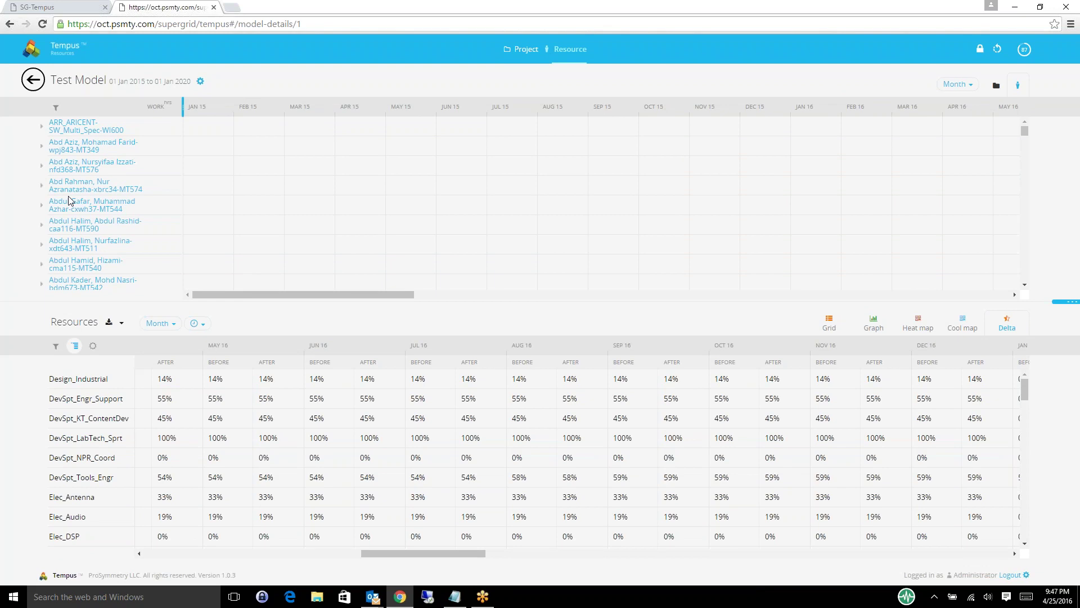
click(42, 147)
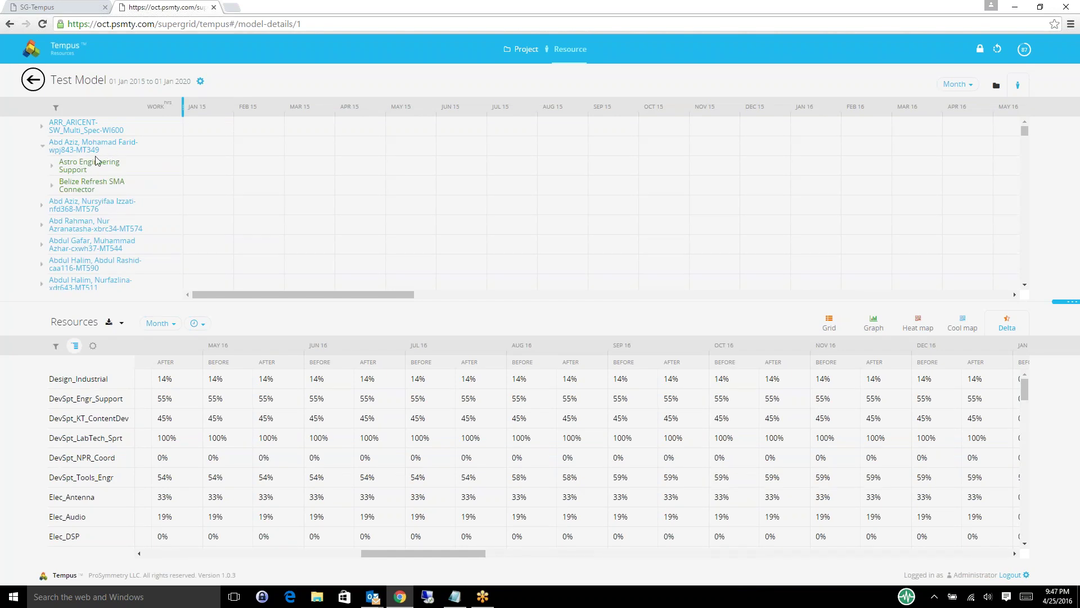
click(52, 166)
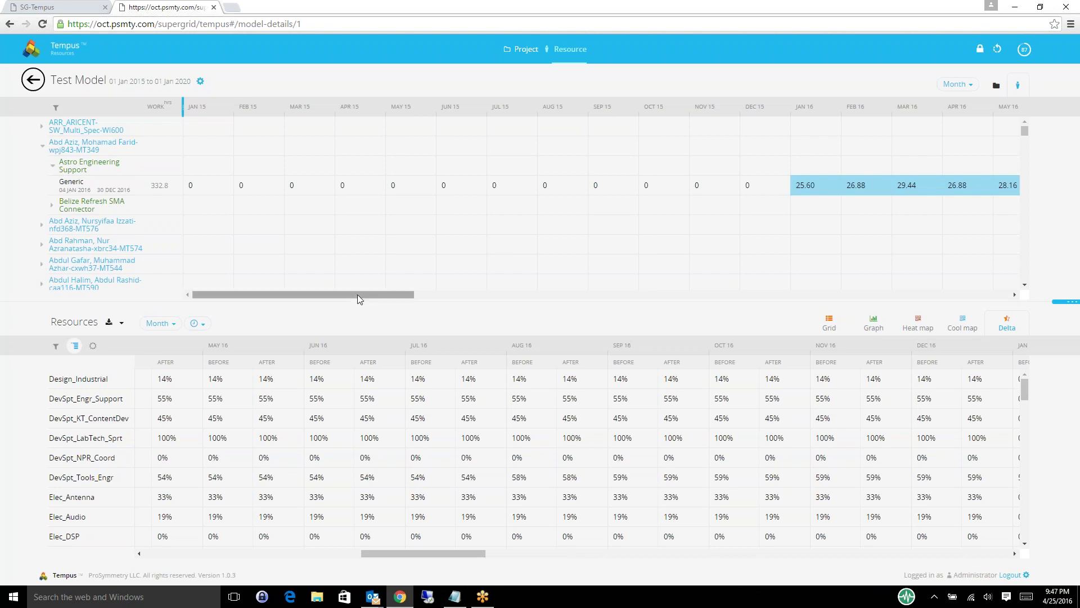
drag(357, 295, 465, 327)
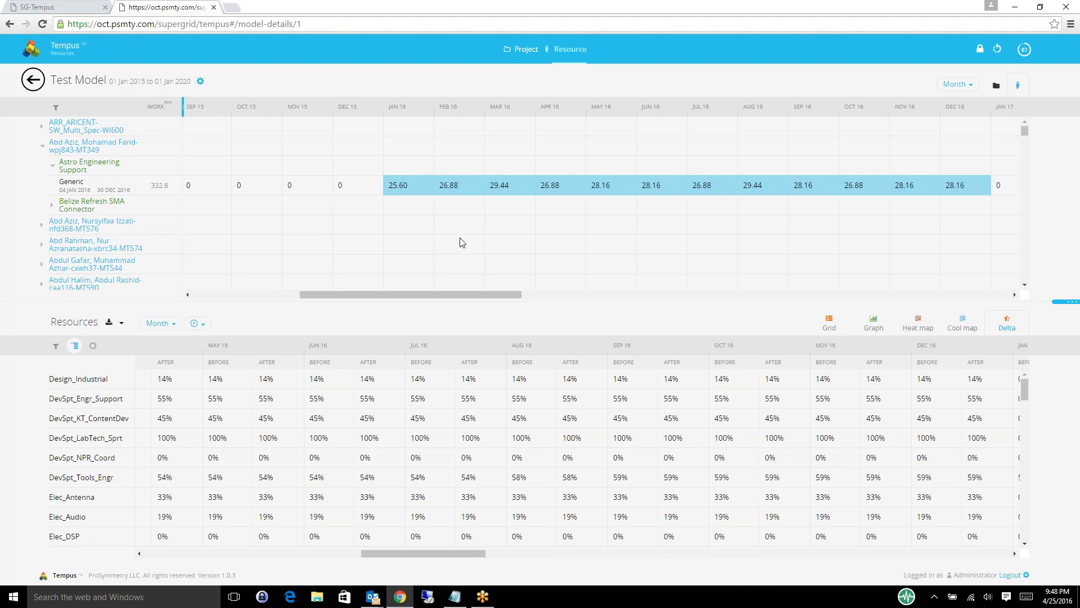
Step: Start replacing the resource on Astro Engineering Support's Generic task and display the candidates' utilization for the 2016 months
click(420, 189)
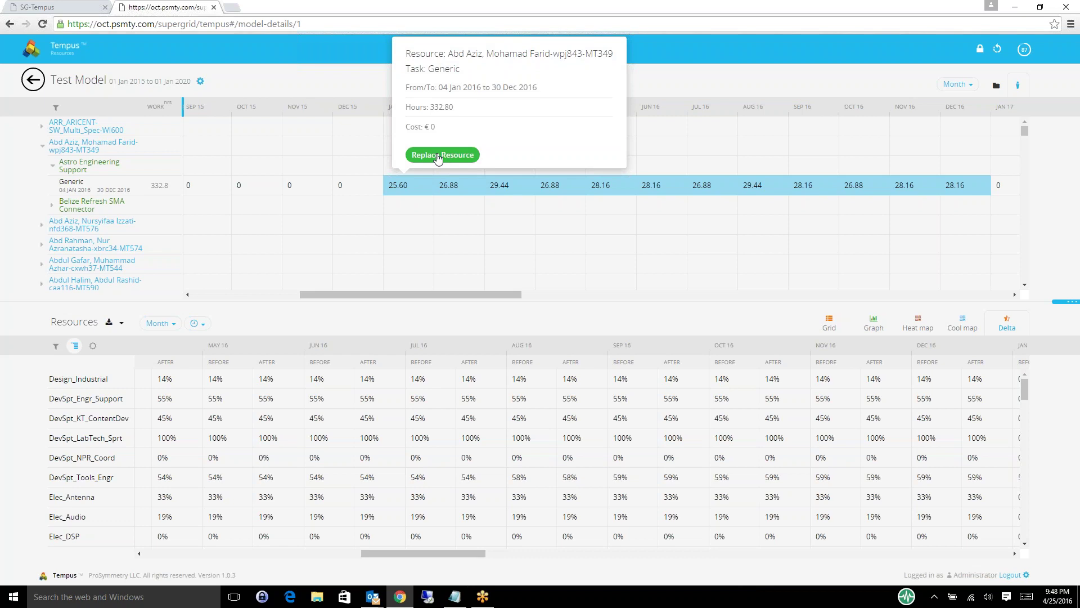
click(438, 156)
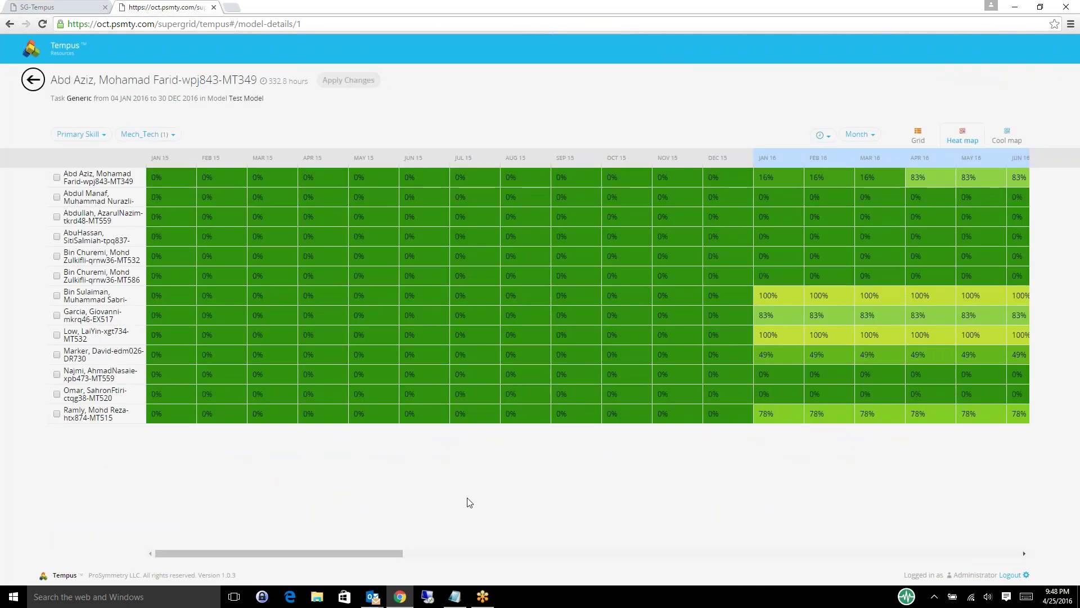
drag(371, 553, 497, 534)
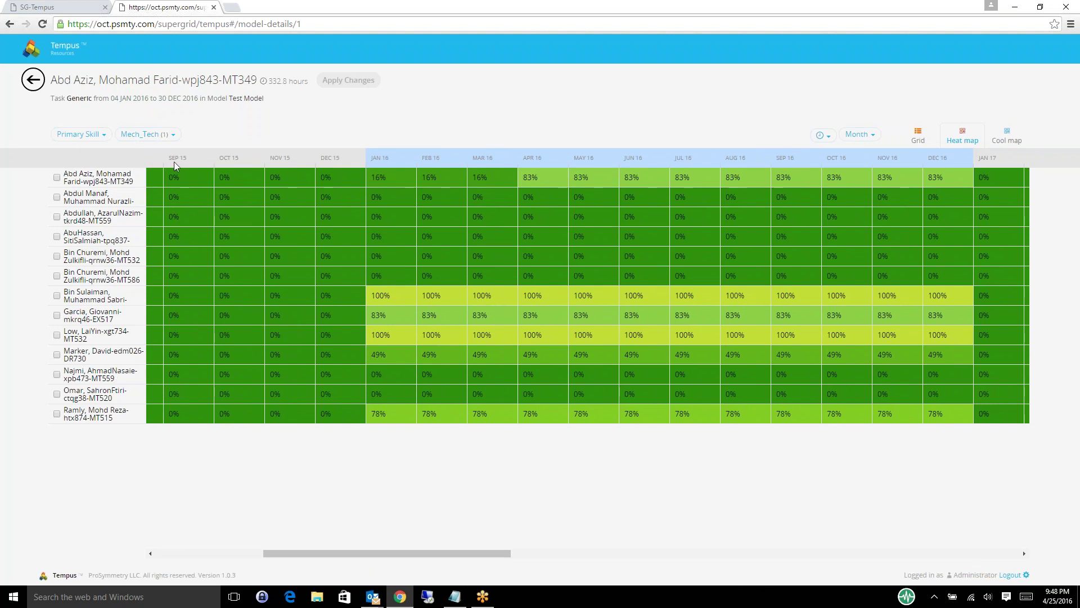
Step: Look through the primary skills and the other resource attributes available for filtering the replacement candidates
click(174, 136)
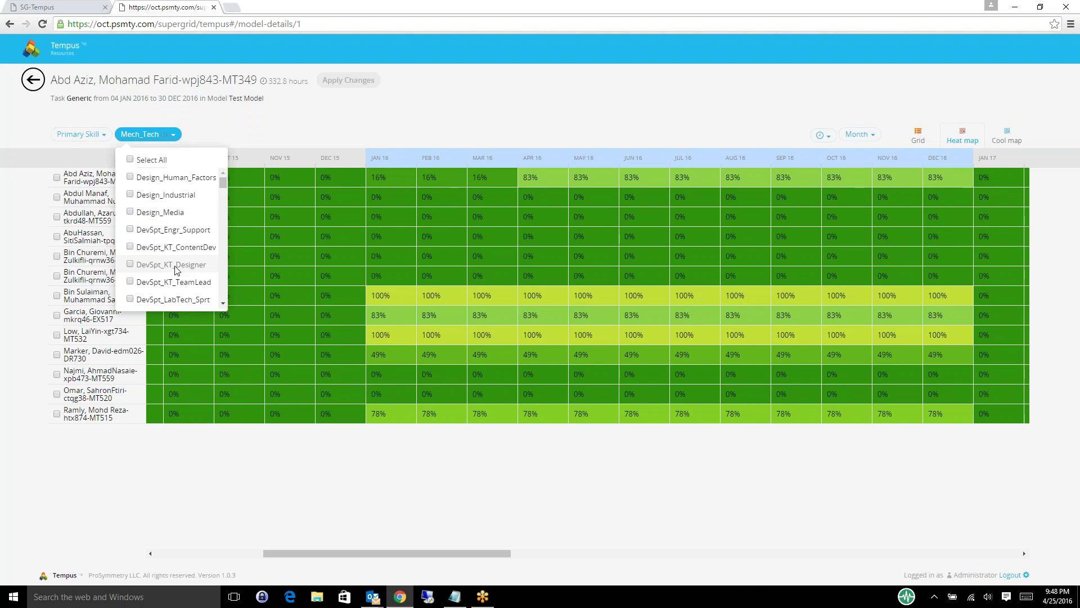
click(221, 129)
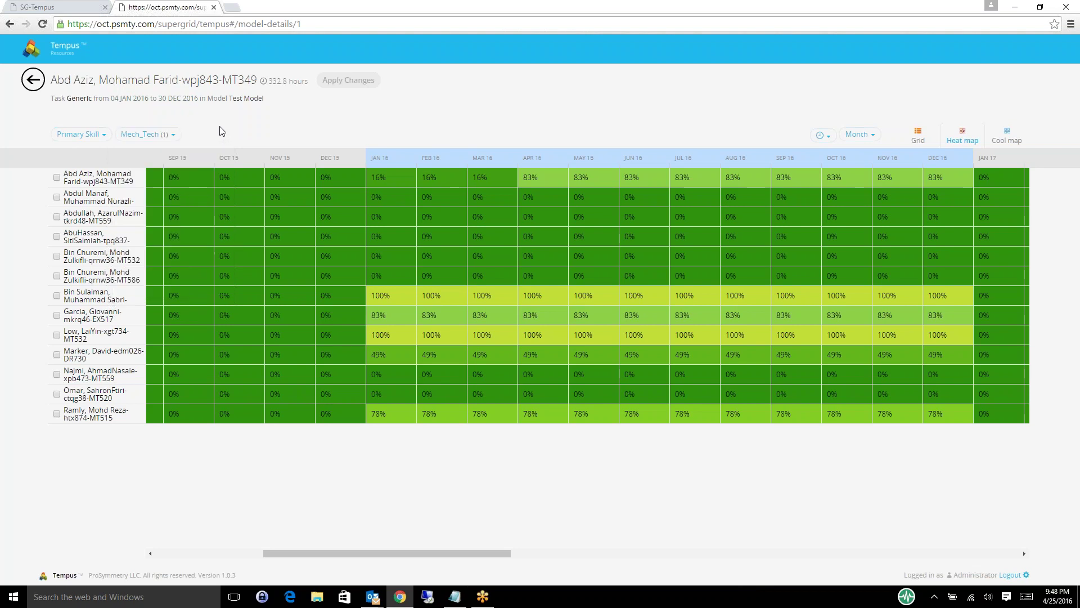
click(102, 141)
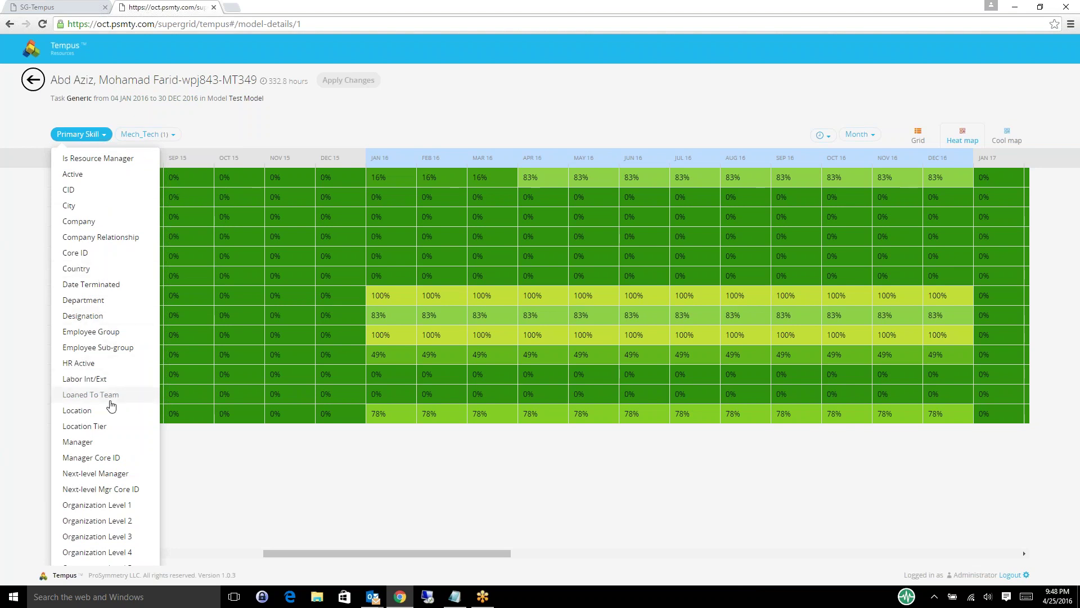
click(313, 113)
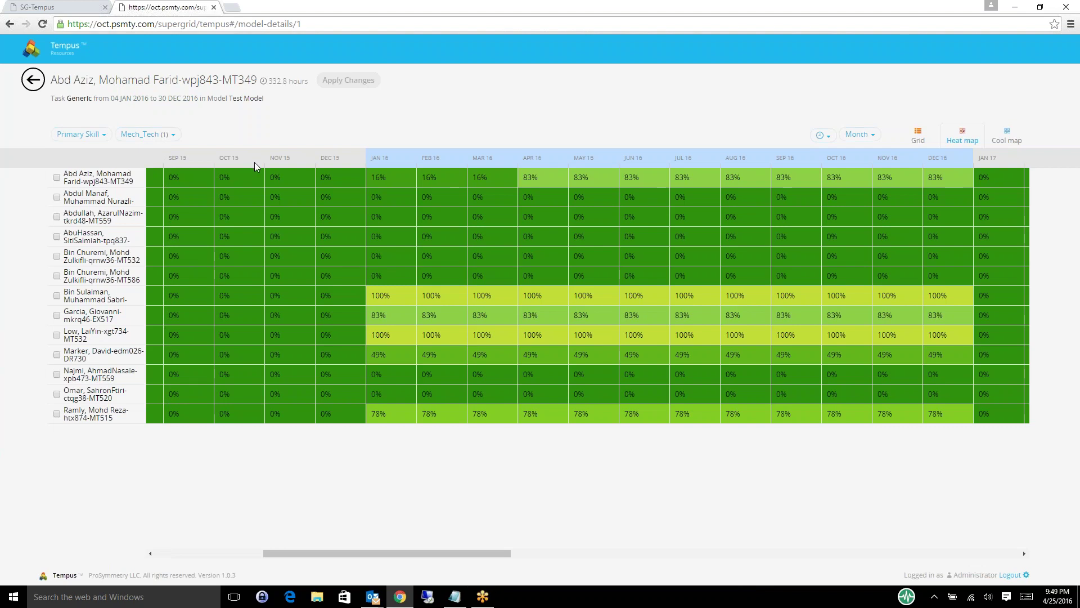
Step: Replace the assigned resource with the MT559 candidate at 167 hours and the MT532 candidate at 165.80 hours, selecting both adjacent unallocated candidates
click(57, 257)
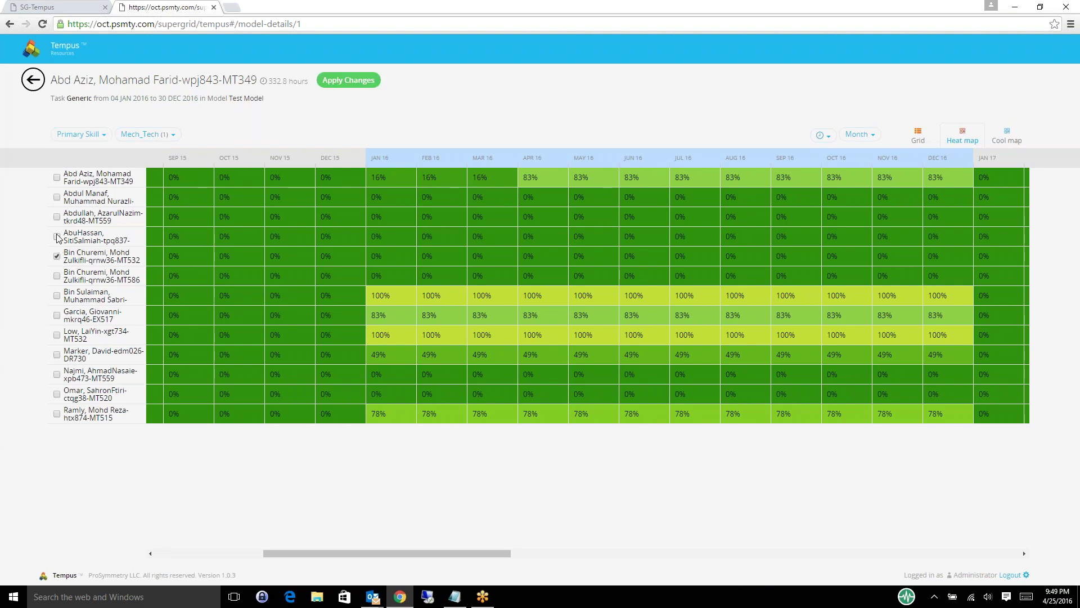
click(57, 237)
click(348, 79)
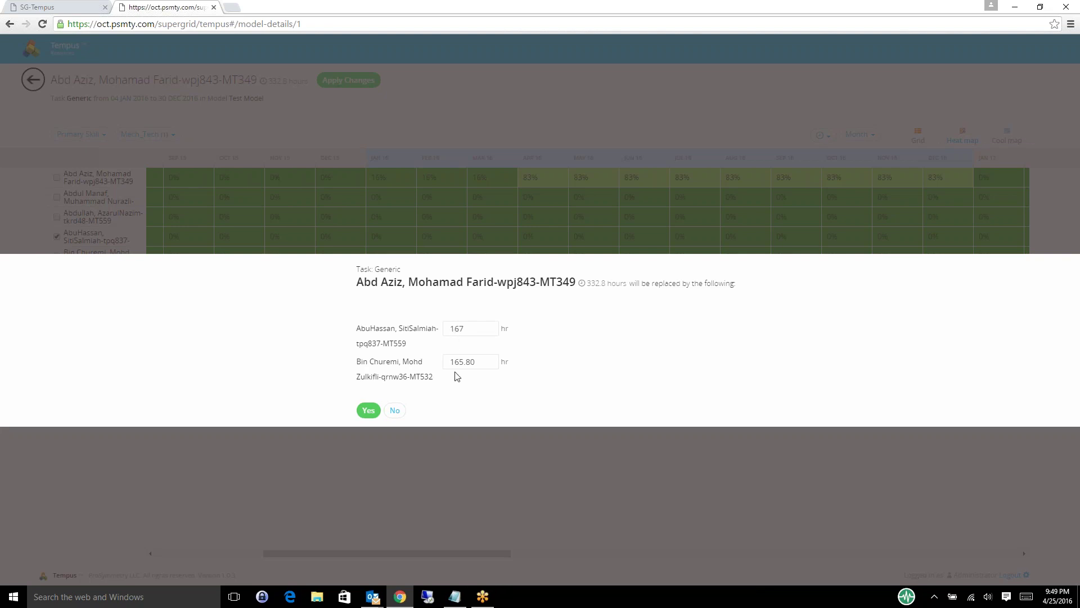
click(366, 415)
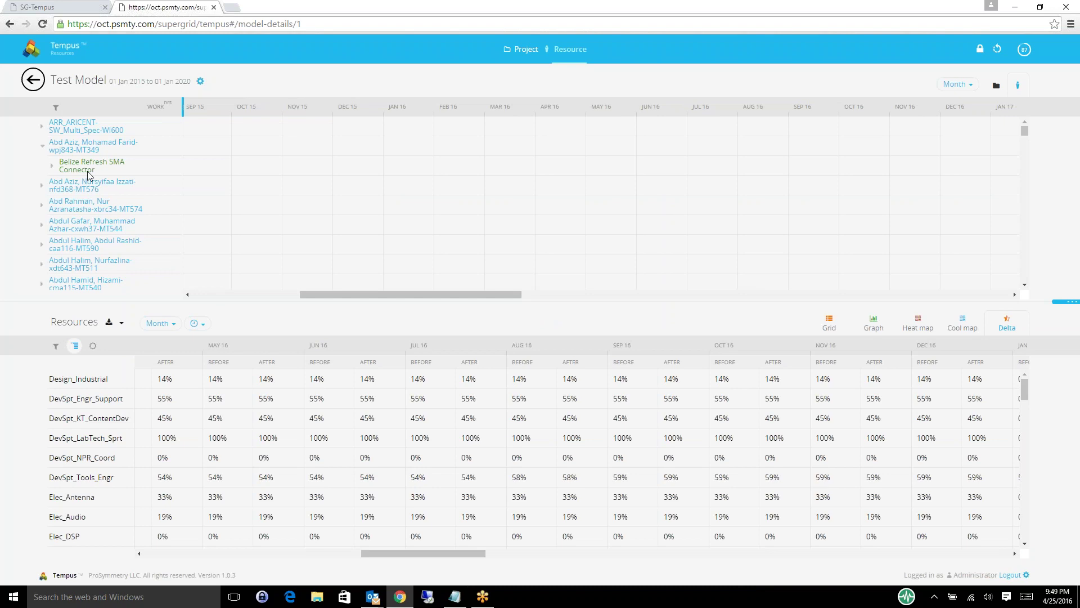
Step: Set the MT349 resource's April 2016 work on Belize Refresh SMA Connector's Generic task to 150 hours and compare the Mech_Tech utilization before and after
click(104, 171)
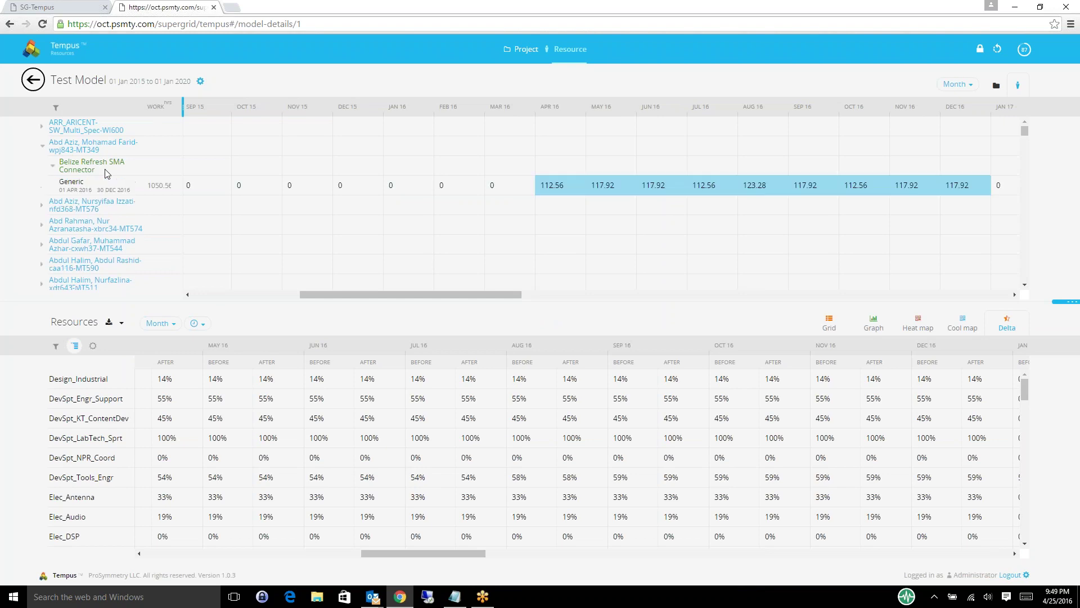
double_click(566, 188)
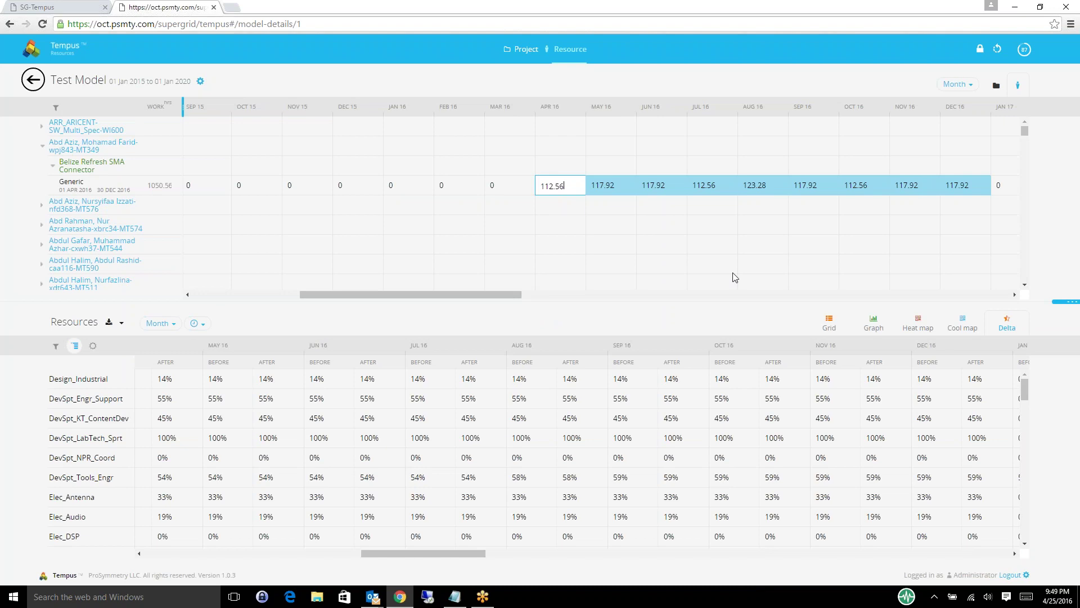
key(BackSpace)
key(BackSpace)
key(BackSpace)
key(BackSpace)
text(50)
key(Return)
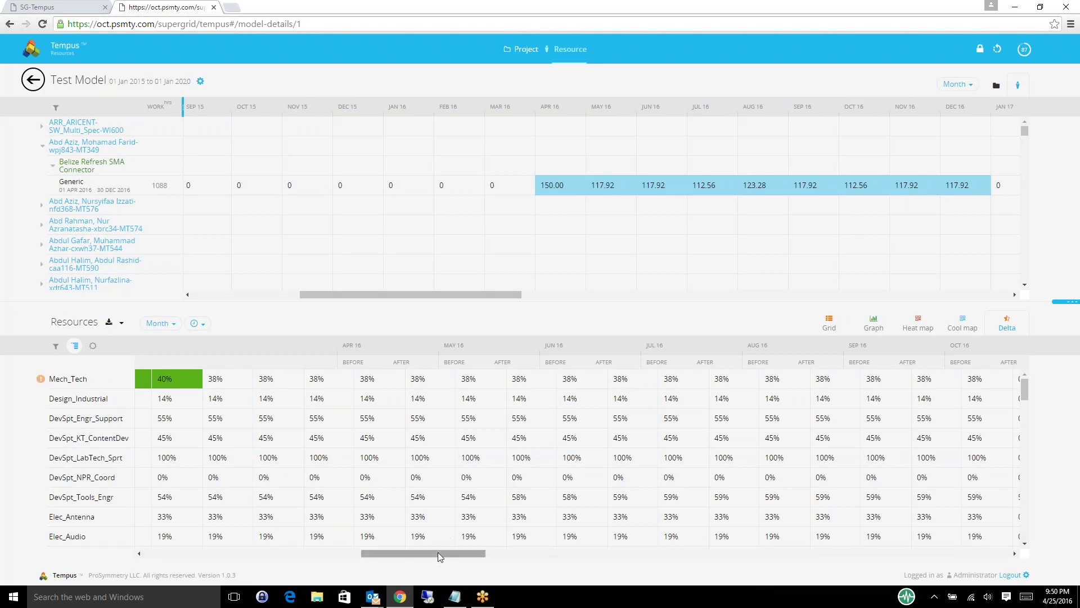
drag(437, 552, 426, 552)
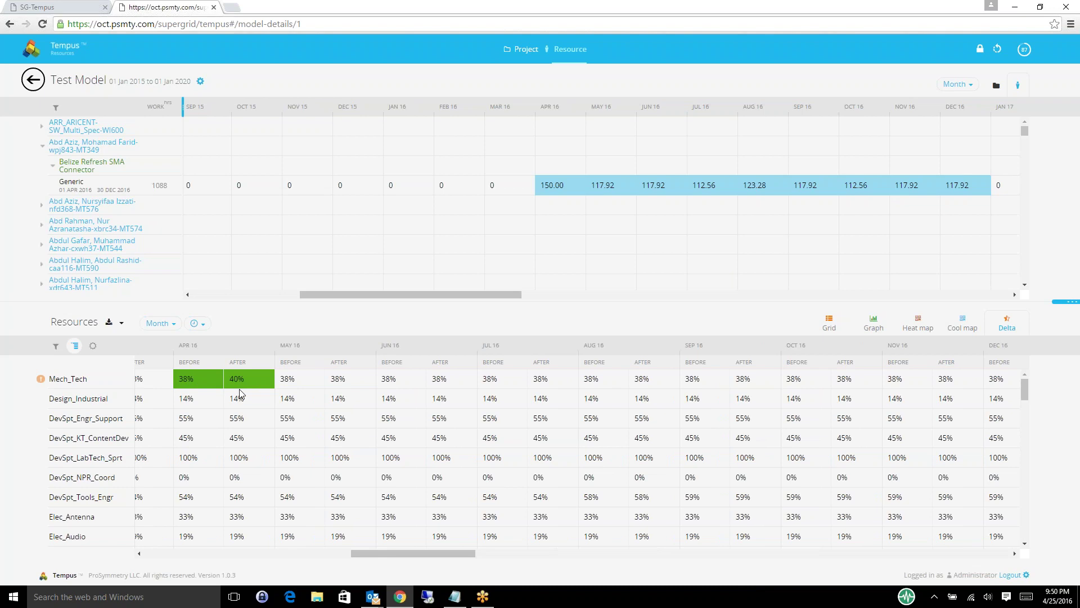
Step: Try an overall resource efficiency of 90% and a higher individual Sys_Architect efficiency in the model settings, leaving without saving
click(201, 83)
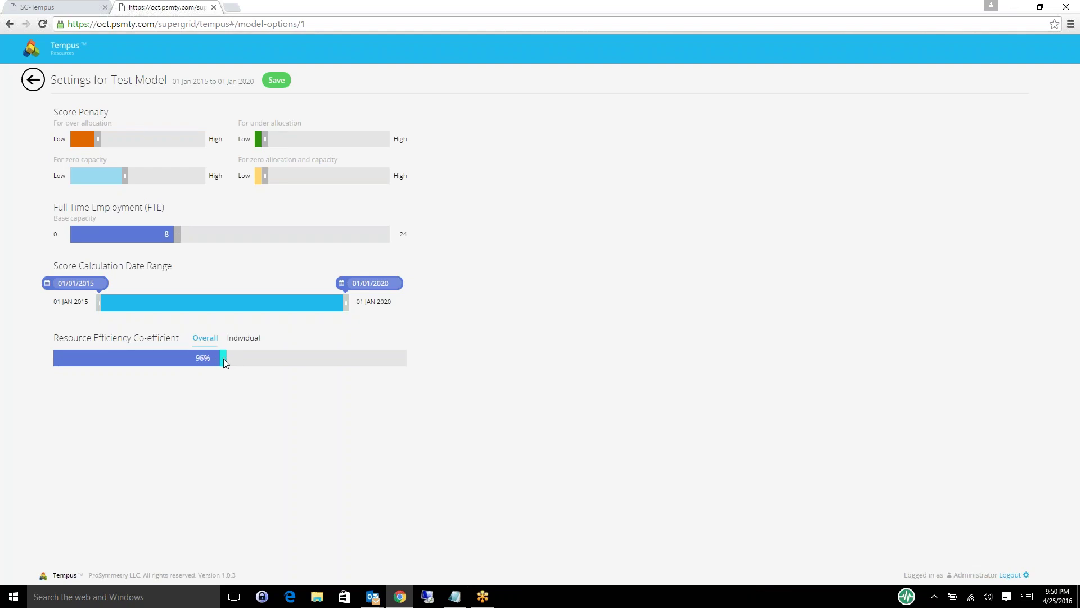
drag(218, 360, 213, 359)
click(245, 341)
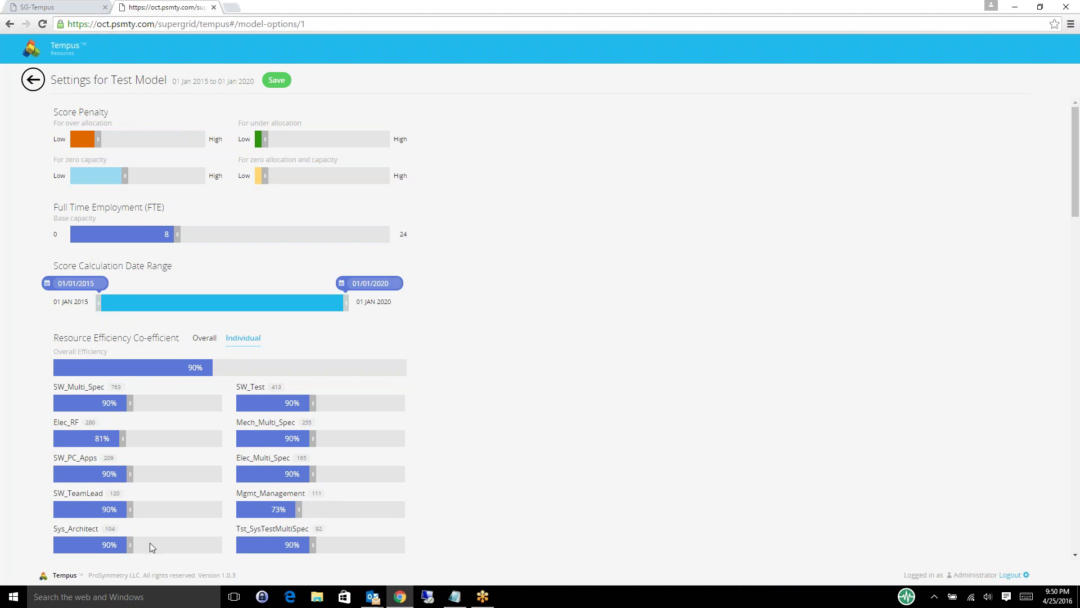
drag(130, 544, 144, 553)
click(33, 81)
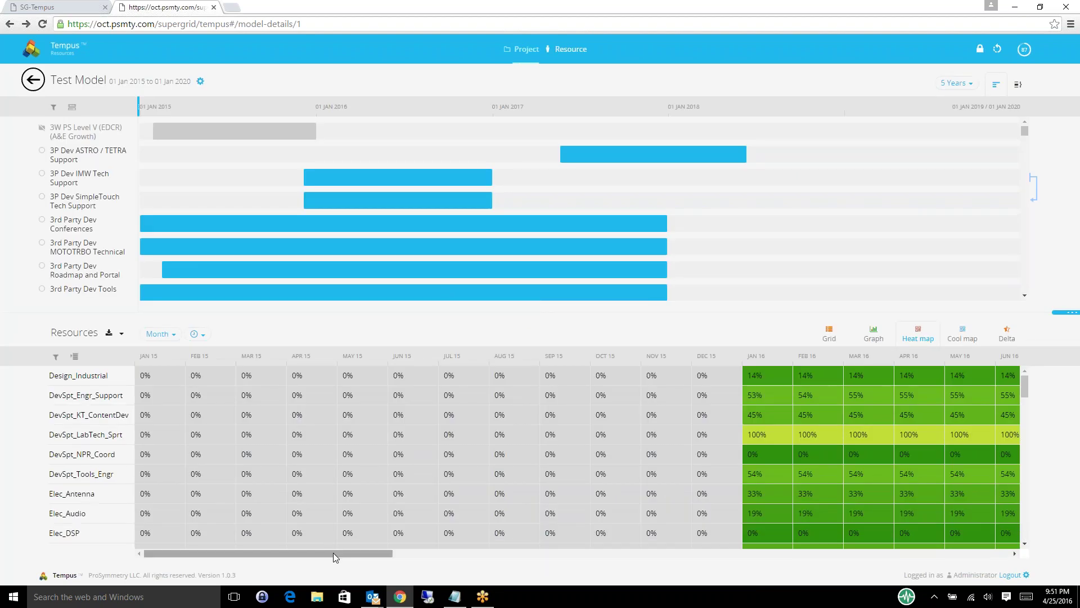
Step: Check the actions available for several projects and open the Opportunity Map of the Bus Light Magone A16D project
drag(333, 553, 492, 585)
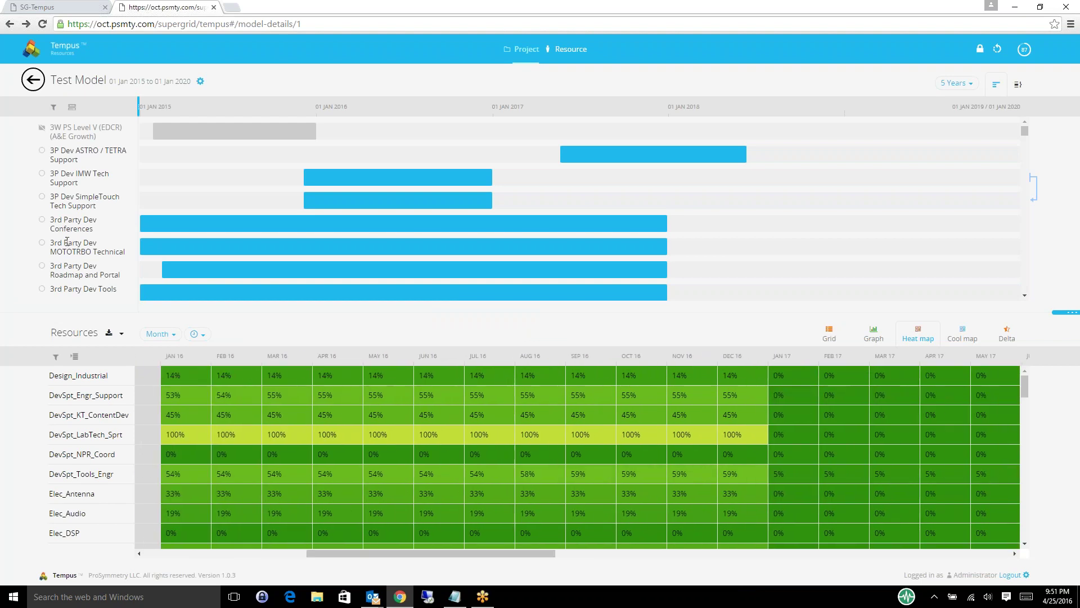
click(42, 220)
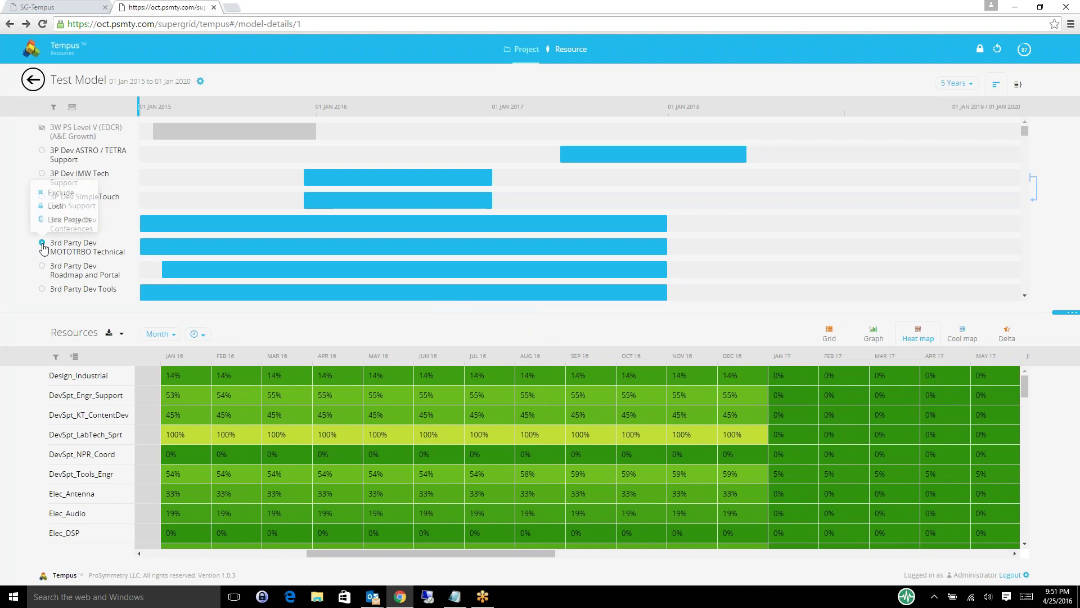
click(44, 267)
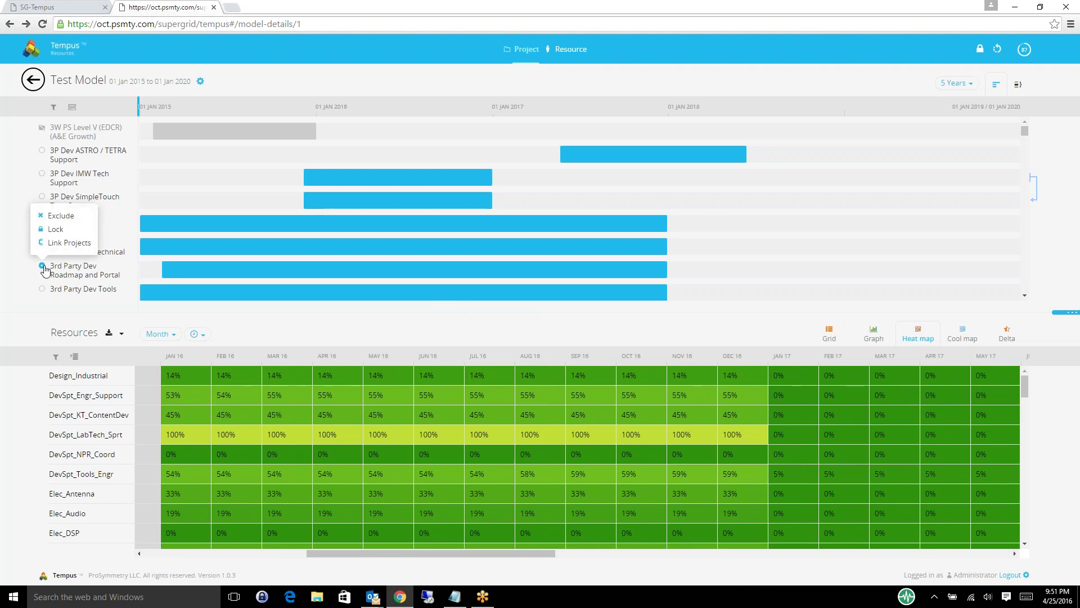
click(43, 151)
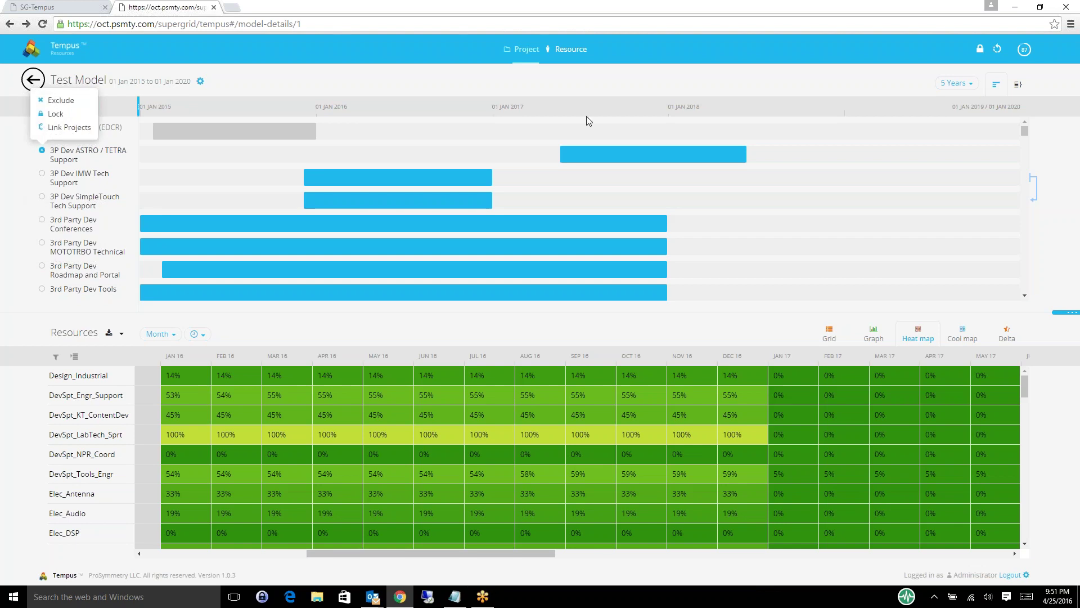
scroll(1023, 135, down, 10)
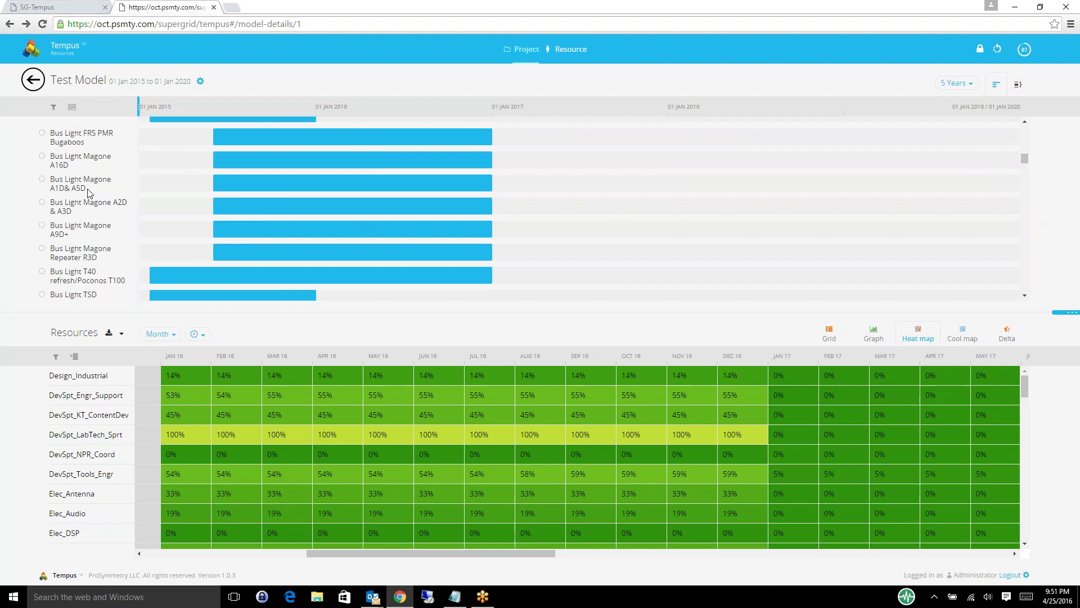
click(41, 156)
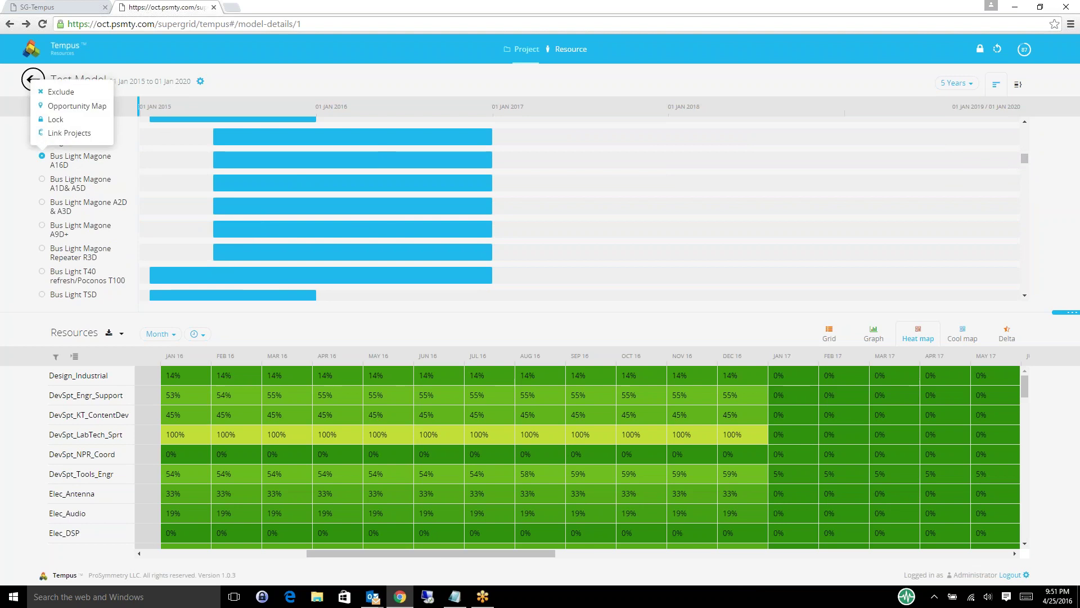
click(90, 112)
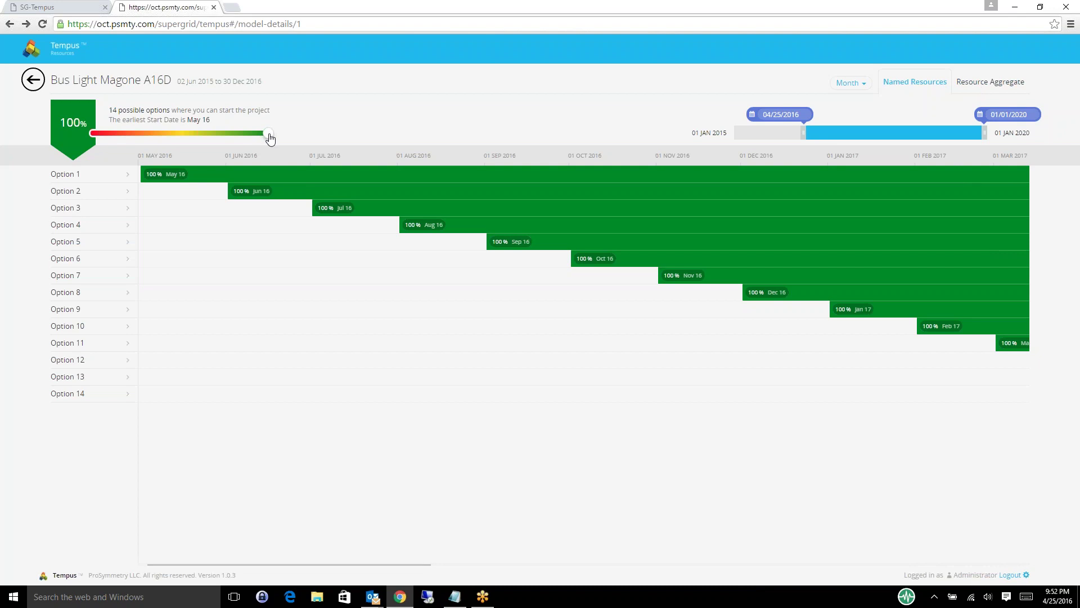
Step: Lower the Opportunity Map's availability threshold to 66% and examine Option 2's net capacity in hours without applying the option
drag(271, 138, 211, 137)
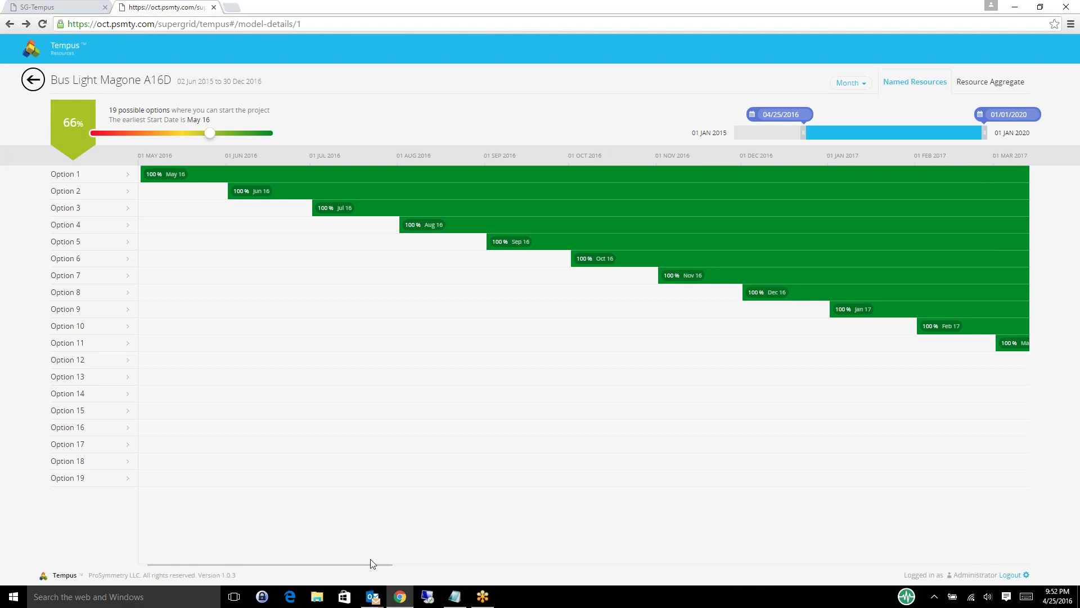
click(126, 190)
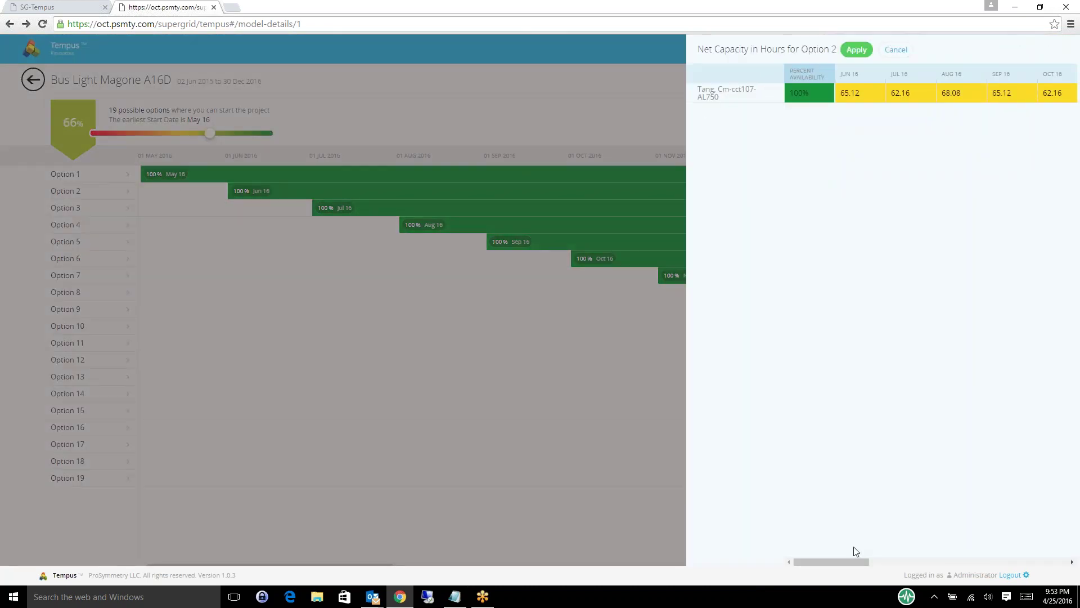
mouse_move(842, 561)
mouse_down()
mouse_move(911, 589)
mouse_move(840, 579)
mouse_up()
click(891, 54)
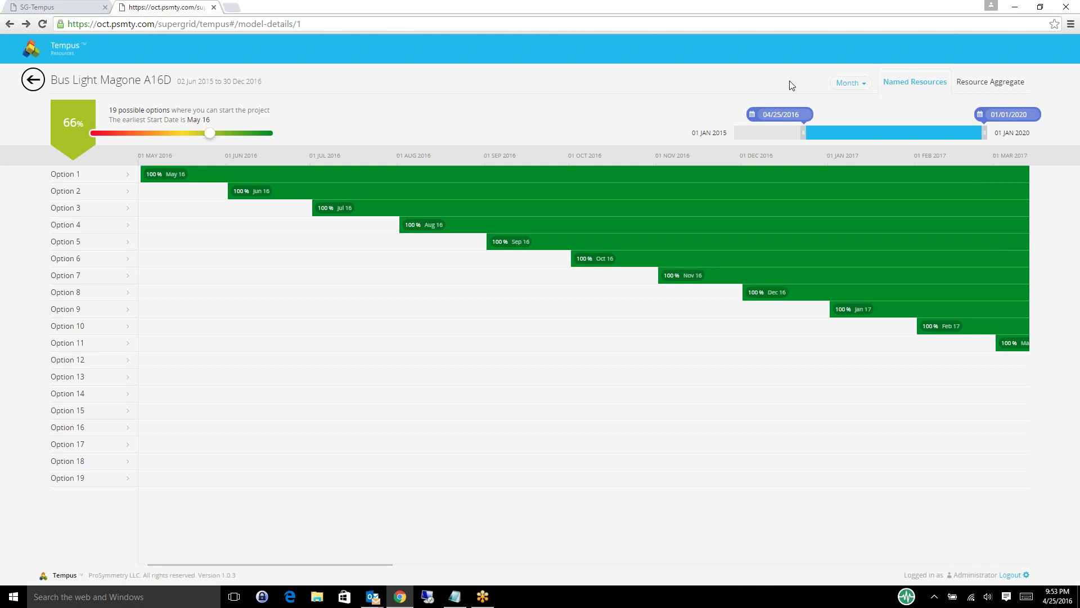
click(33, 80)
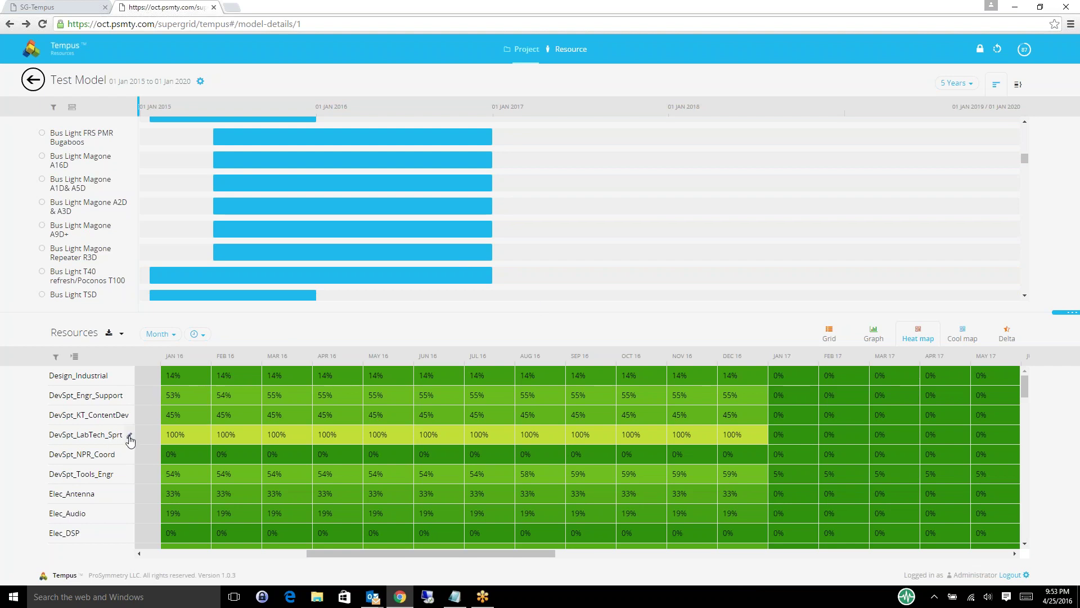
Step: Preview increasing DevSpt_LabTech_Sprt by 5 resources at 8 hours per day from 12/22/2017 to 01/01/2020
click(130, 436)
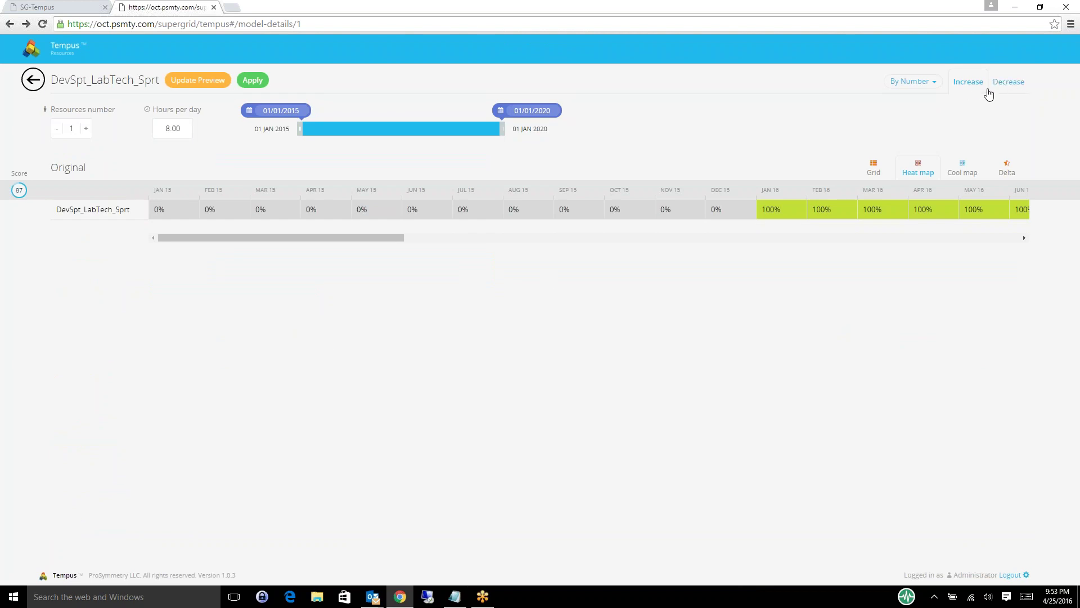
click(937, 83)
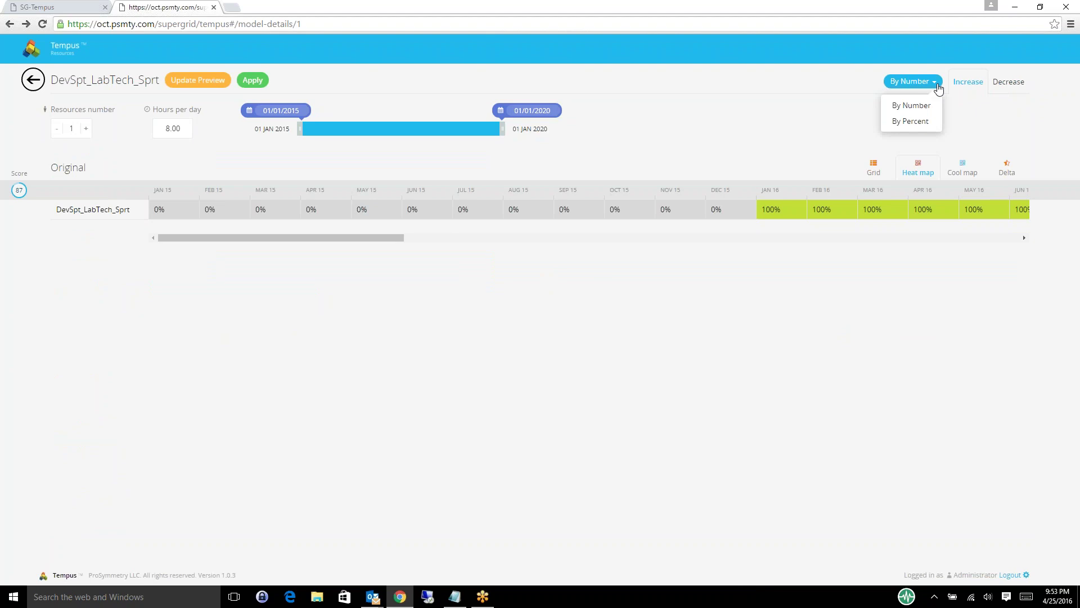
click(779, 118)
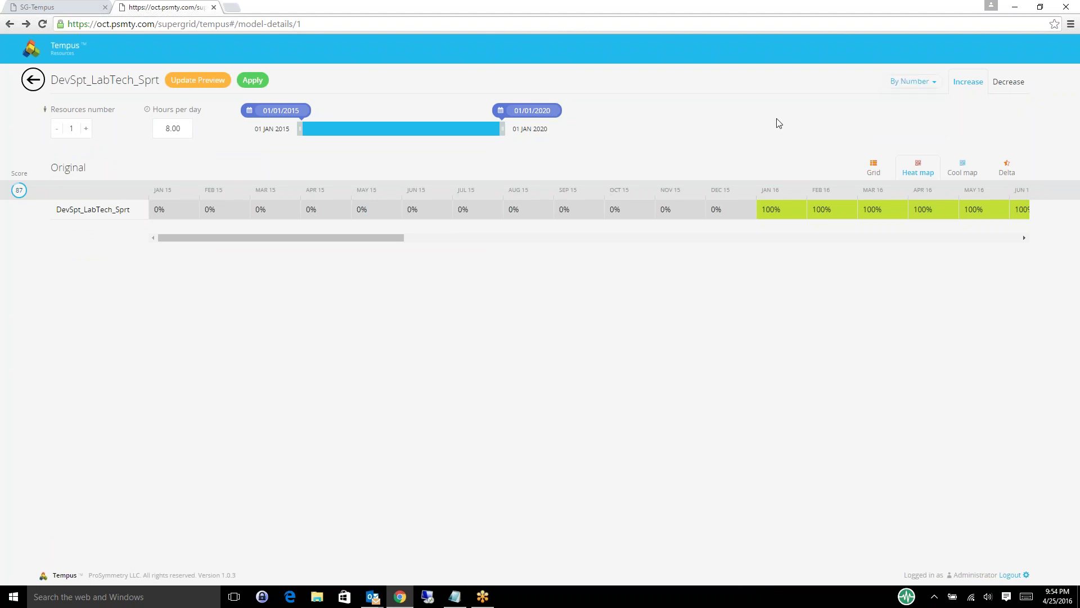
drag(302, 133, 426, 153)
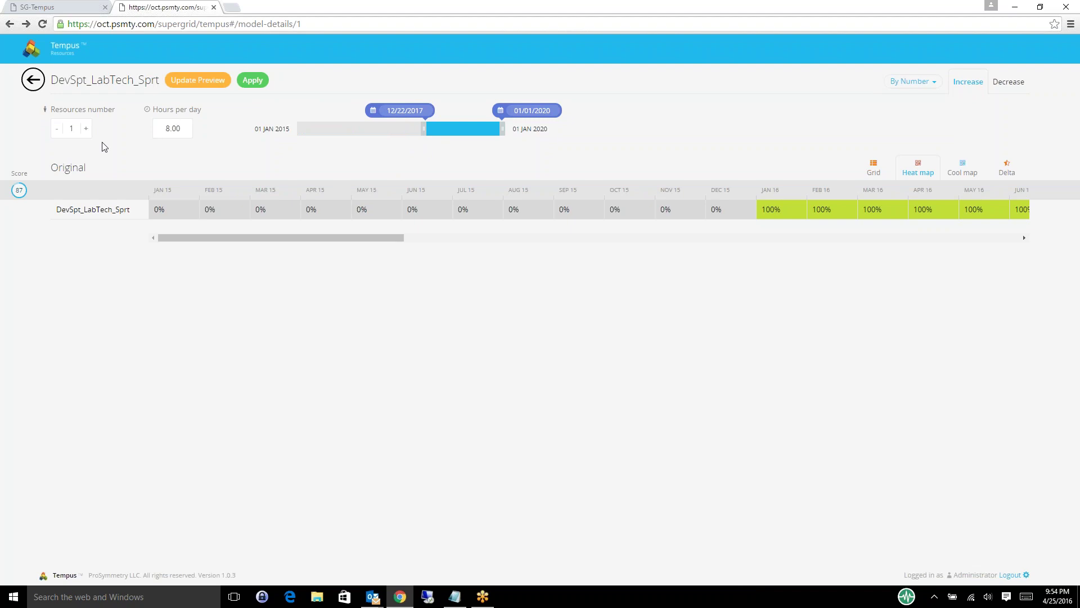
triple_click(86, 129)
click(87, 128)
click(205, 85)
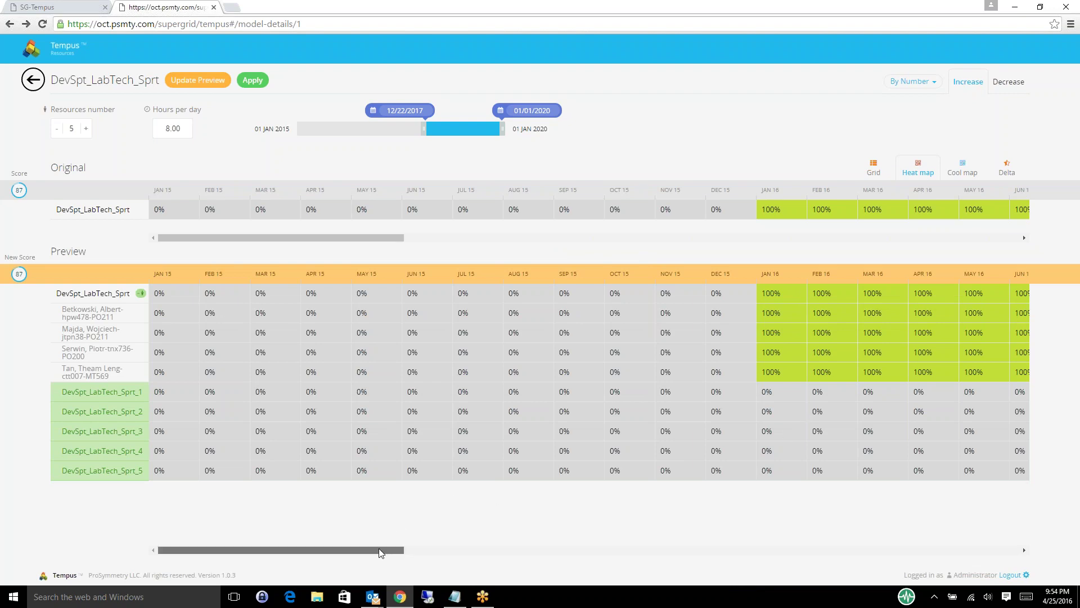
drag(379, 547, 449, 560)
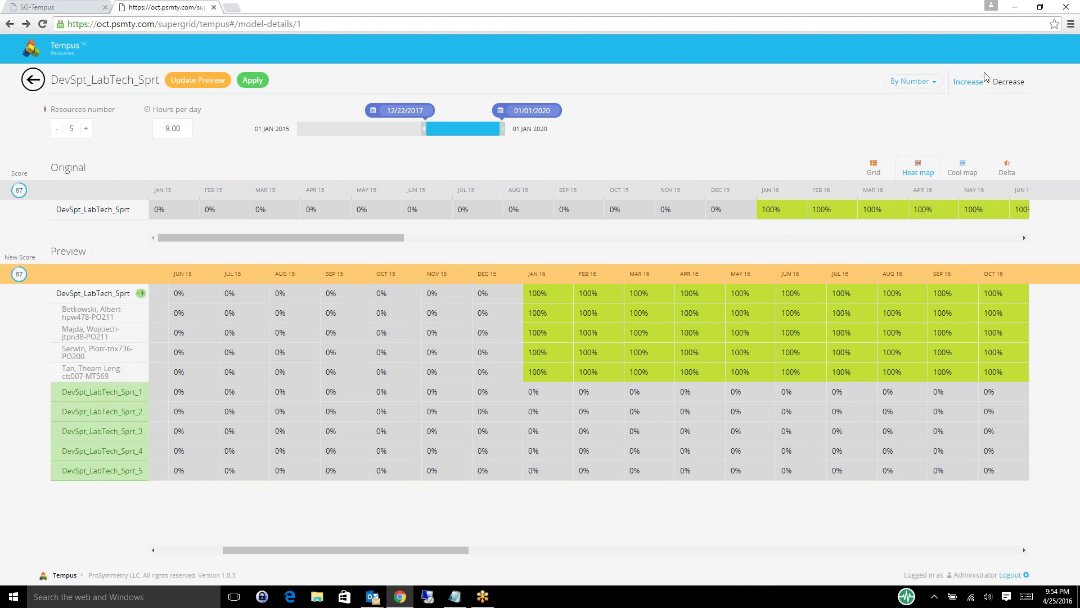
Step: Try a 20% decrease by percent for DevSpt_LabTech_Sprt and return to the model without applying it
click(1005, 83)
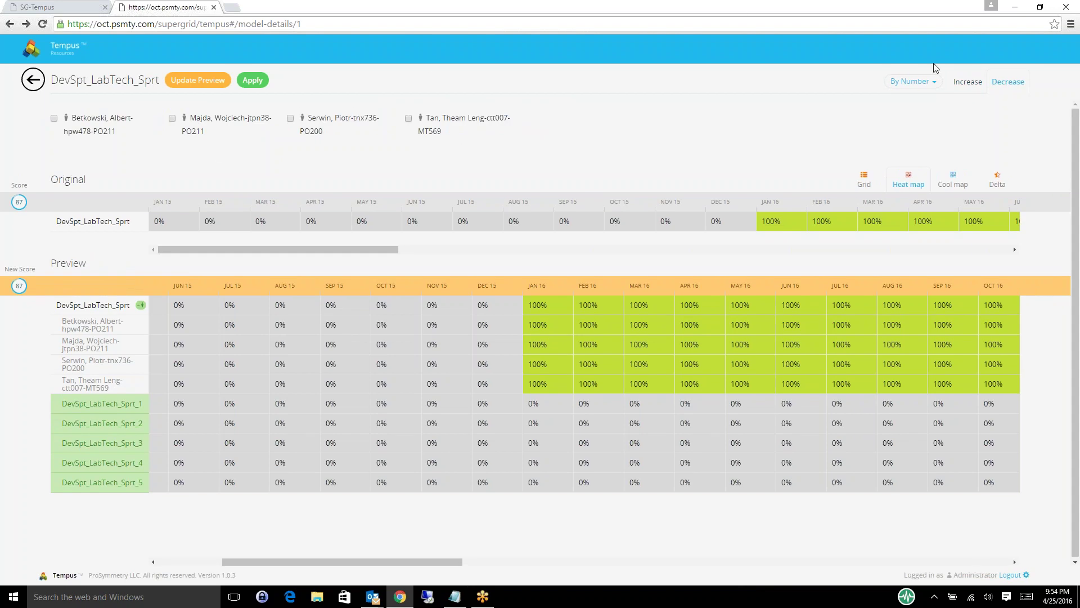
click(935, 85)
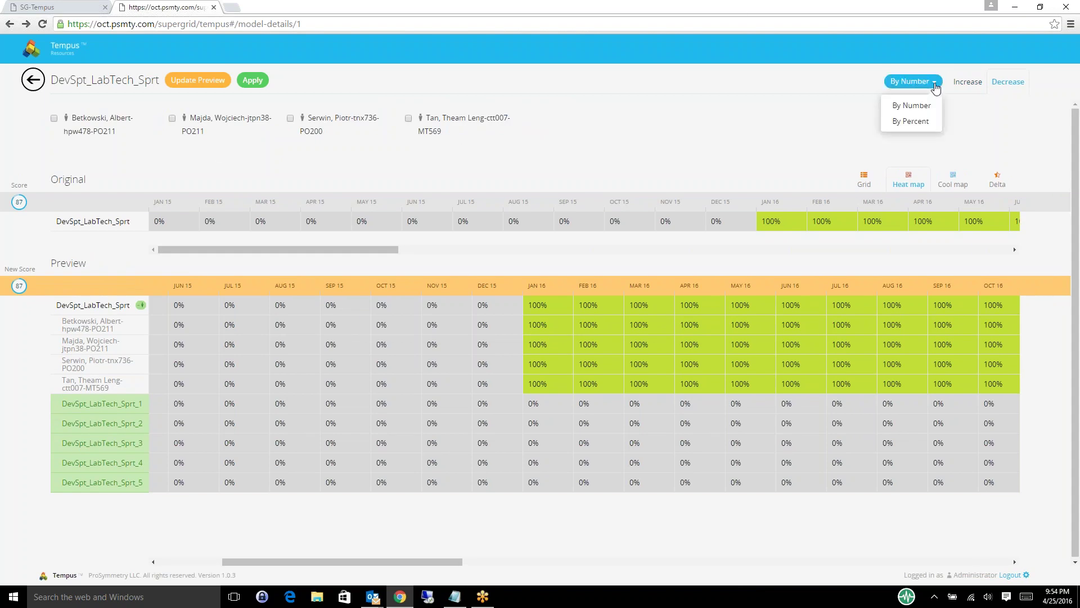
click(919, 125)
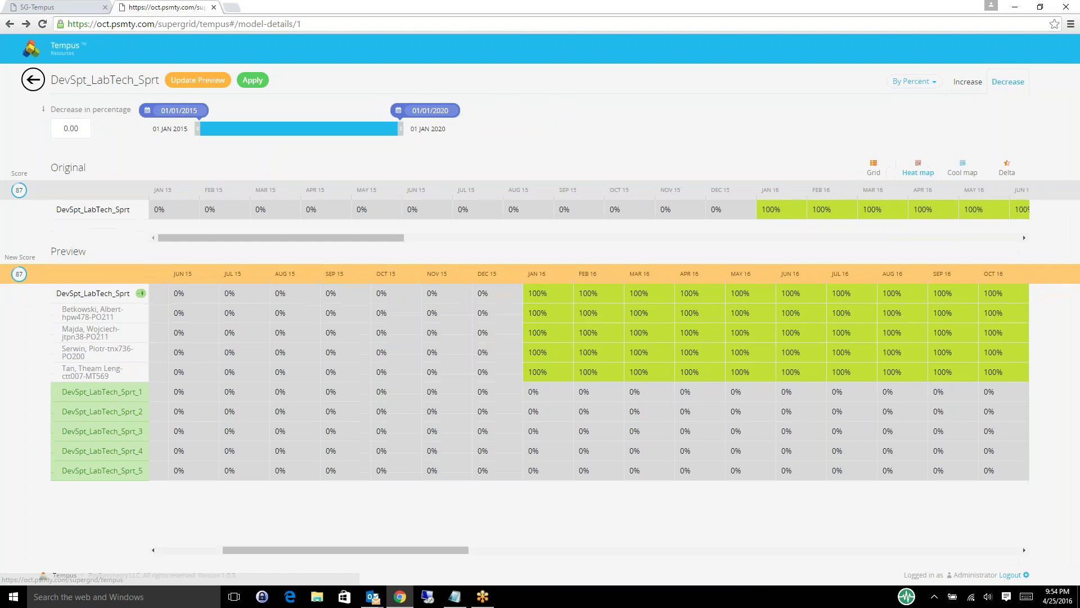
click(68, 129)
text(2)
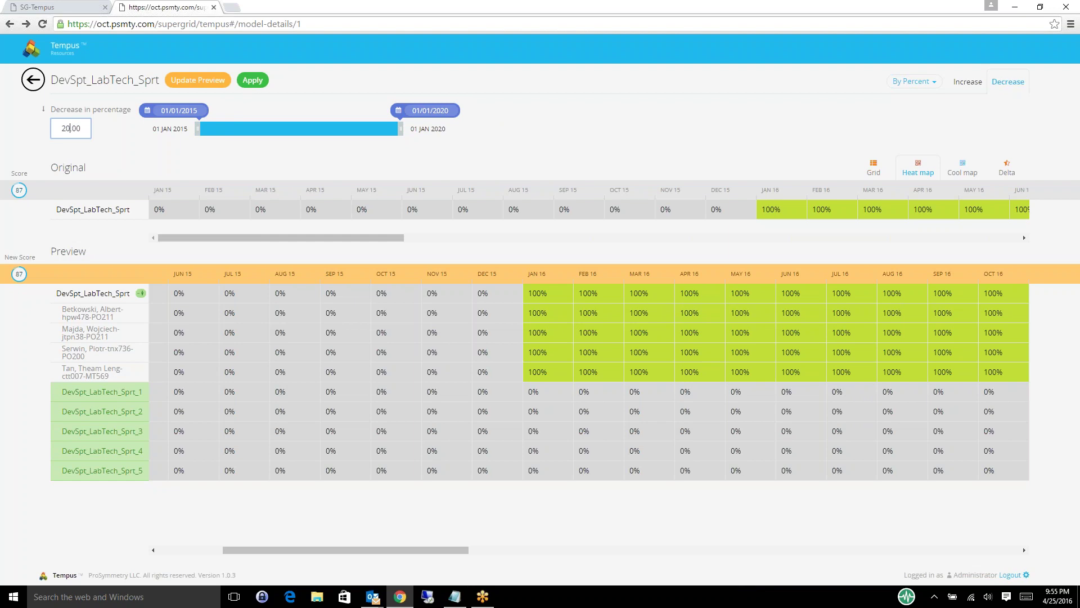
click(34, 83)
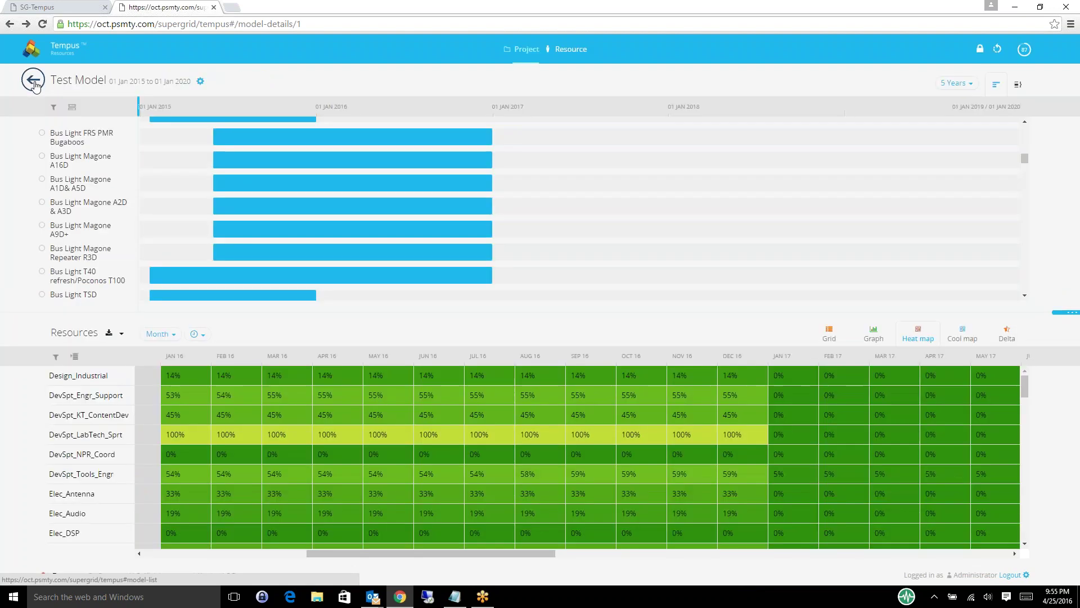
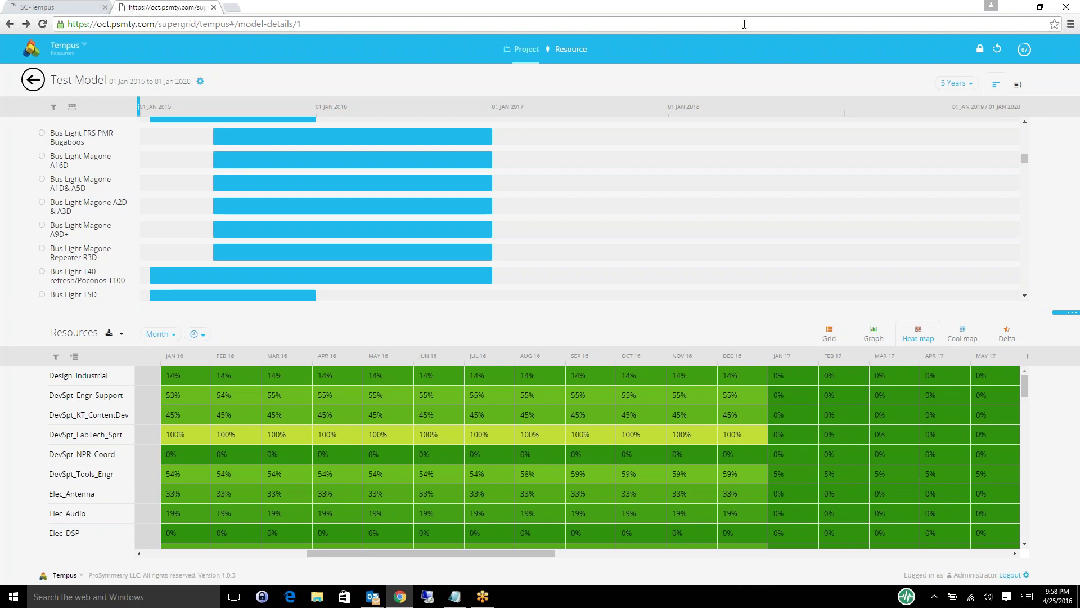
Step: Review Test Model's change history and its update settings, including the sharing options, and return to the model's project timeline
click(997, 50)
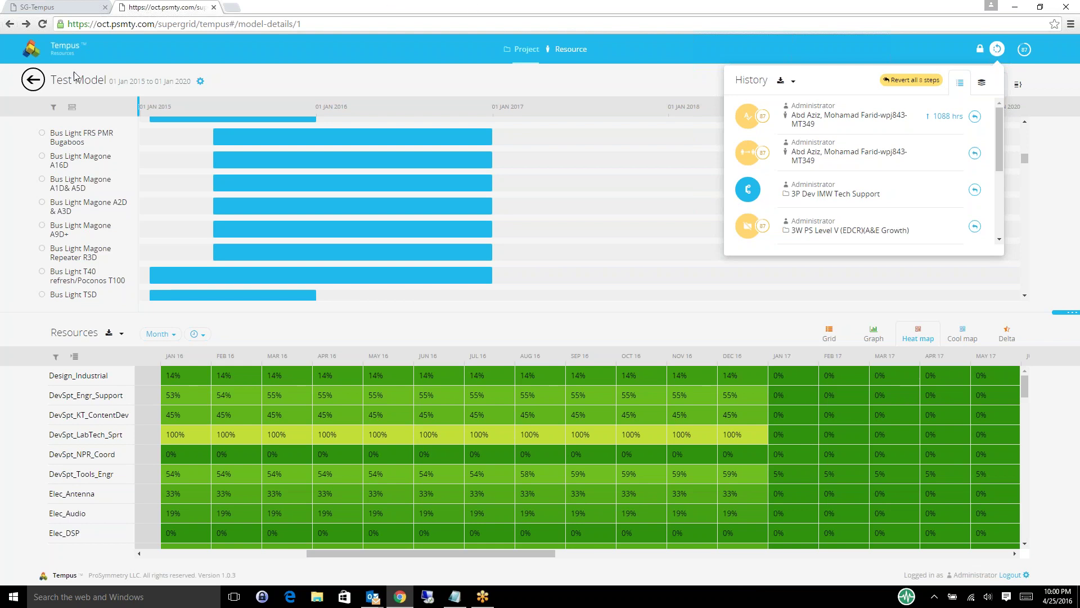
click(31, 81)
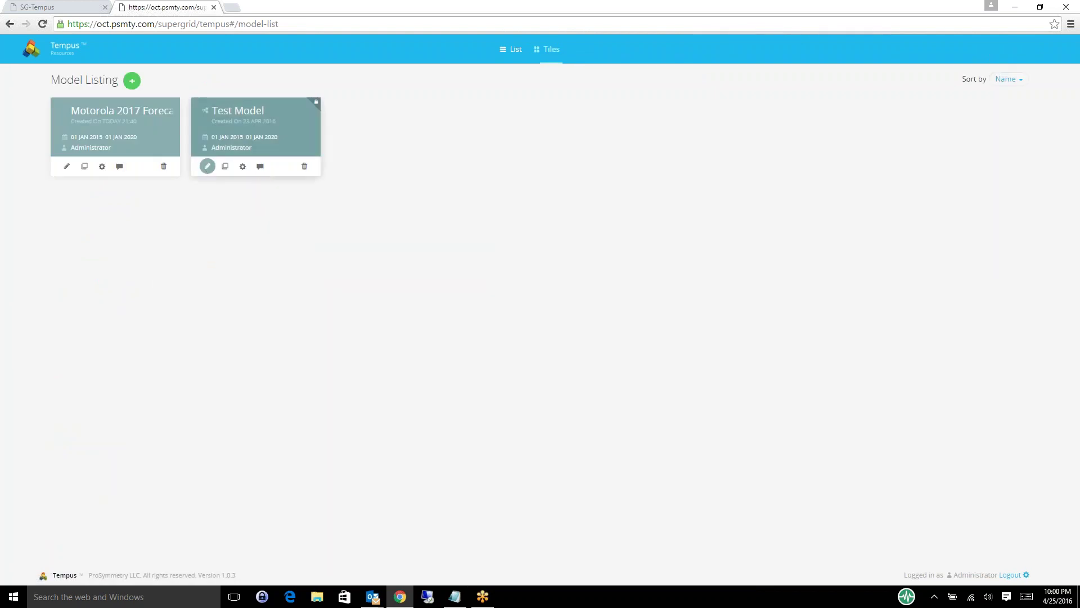
click(207, 166)
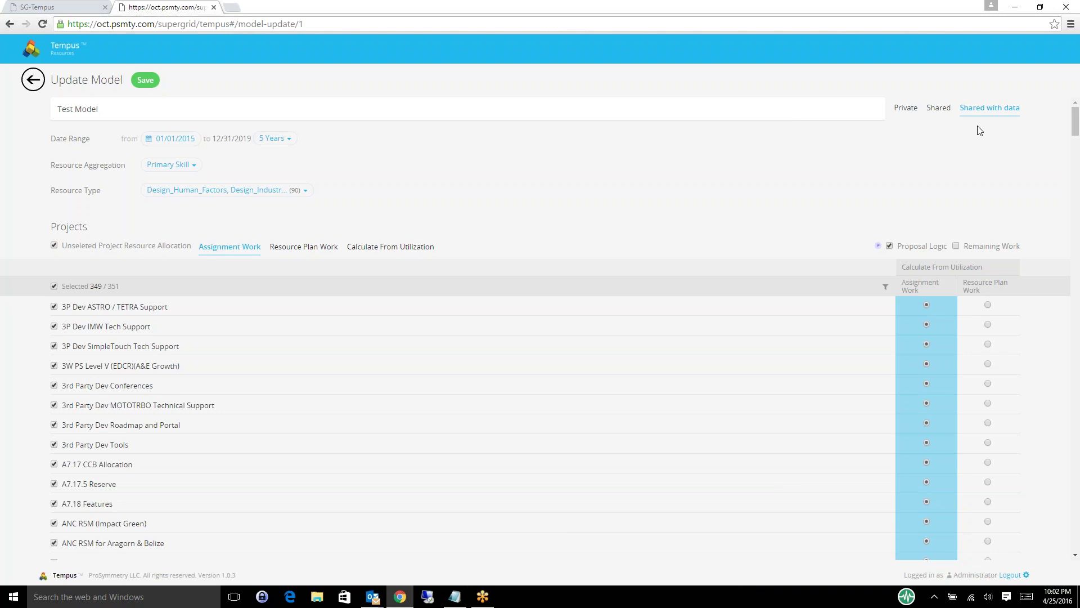
click(36, 89)
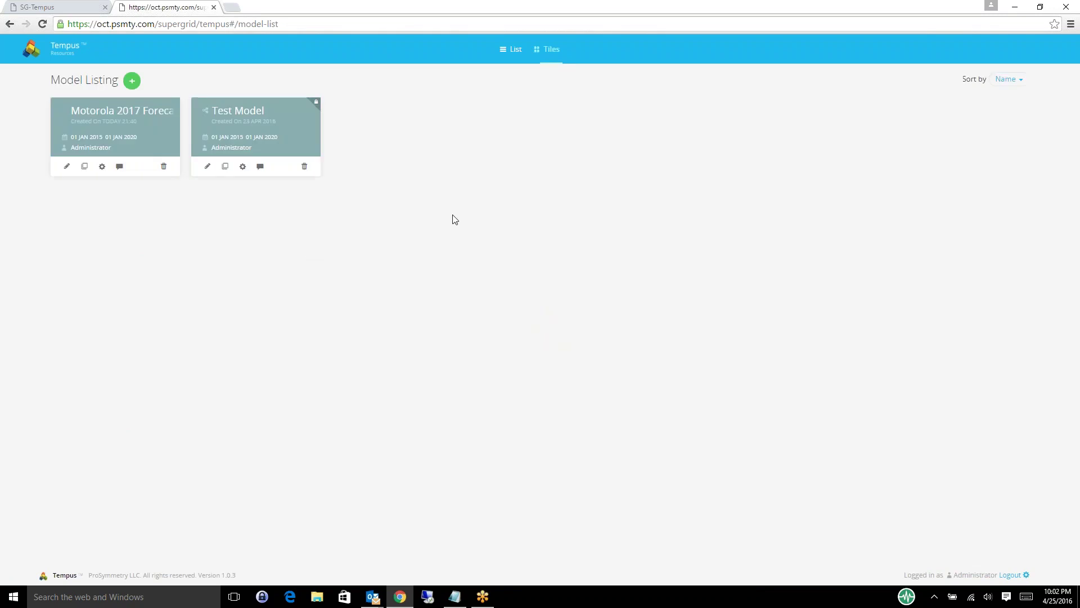
click(251, 111)
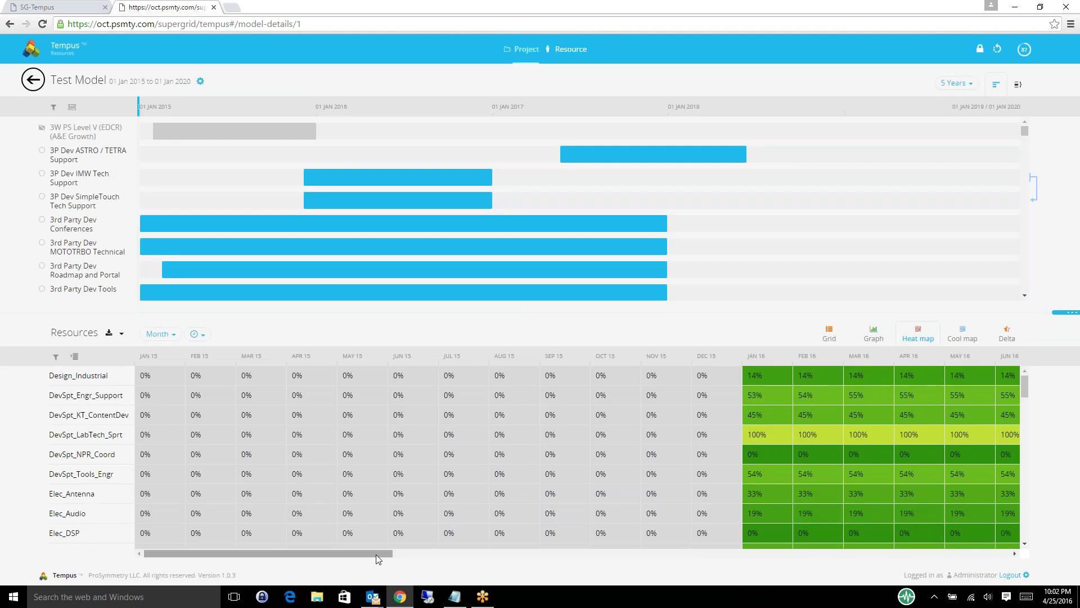
Step: Bring 2016 into view in the heat map, and open the Mgmt & Support - Infra project to examine its planned monthly allocations for 2016
drag(377, 559, 533, 559)
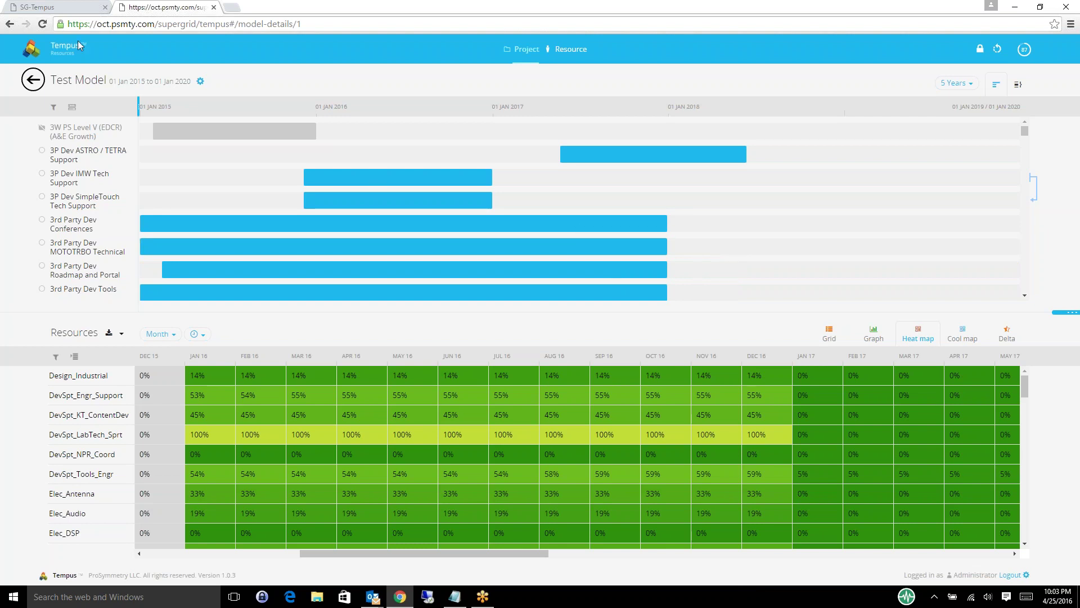
click(56, 8)
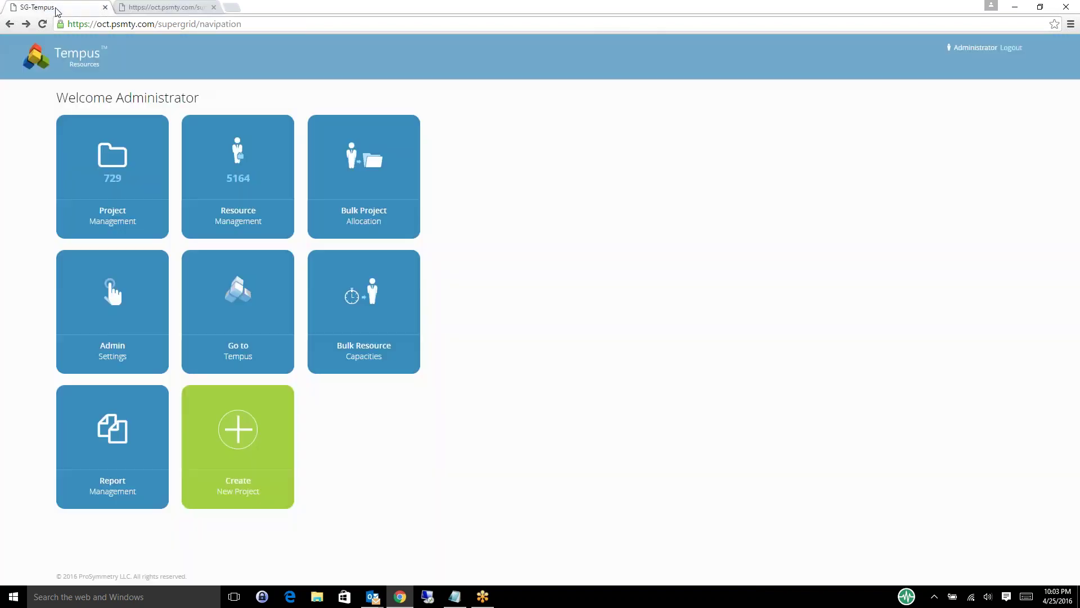
click(113, 176)
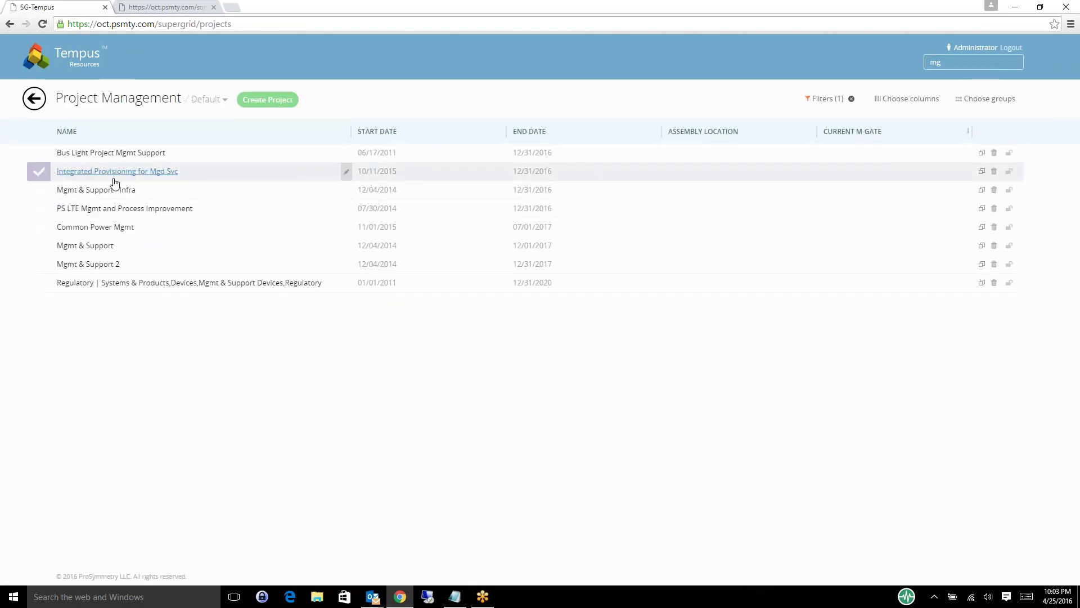
click(113, 191)
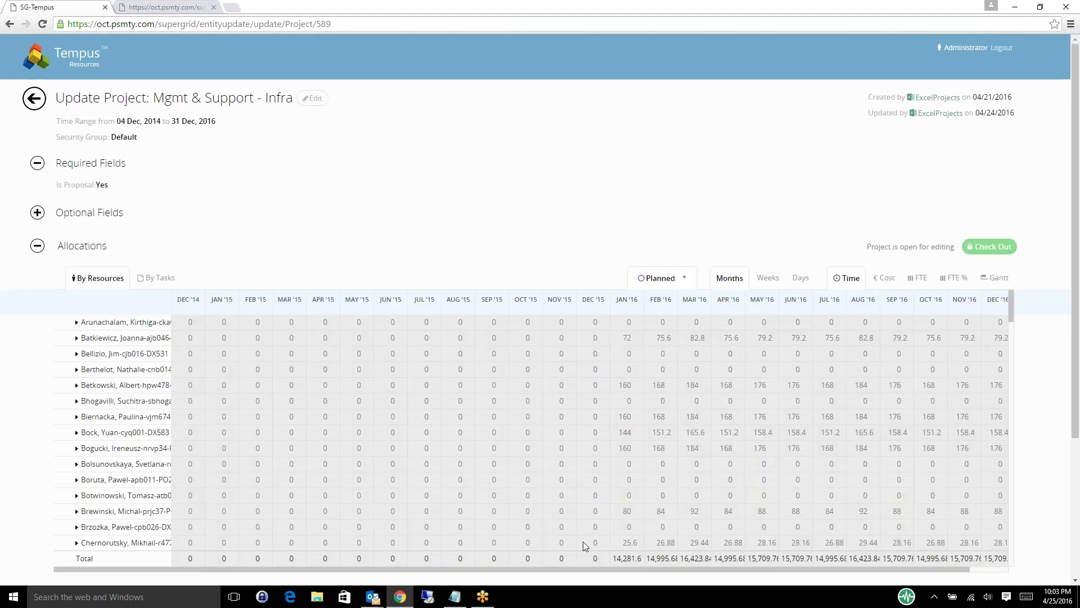
drag(538, 571, 558, 585)
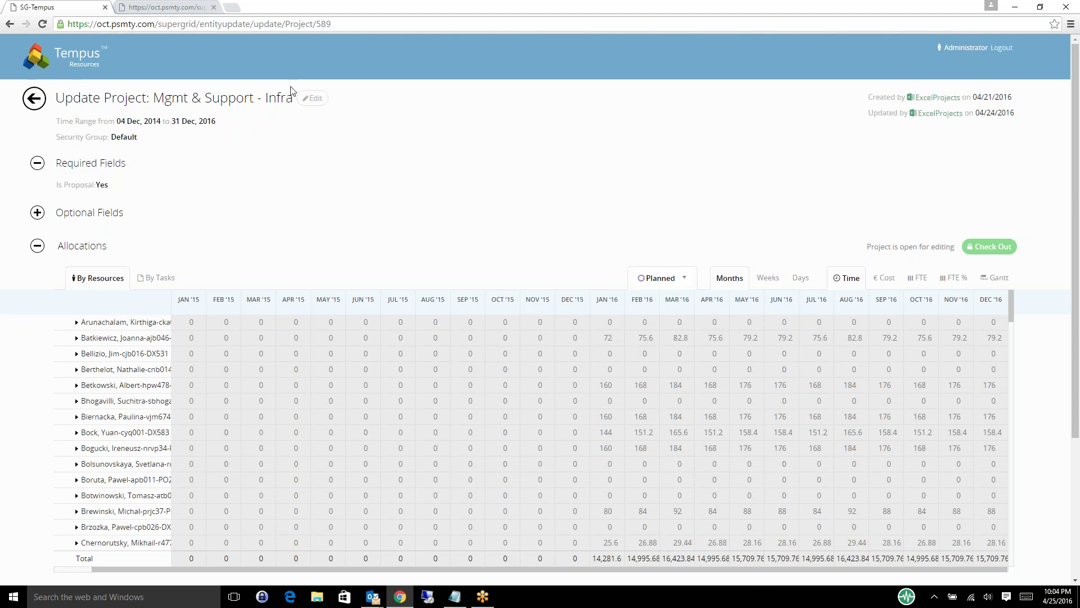
Step: Return to Test Model and show its resource assignments grouped by project, with a wider name column and a taller assignment area
click(160, 7)
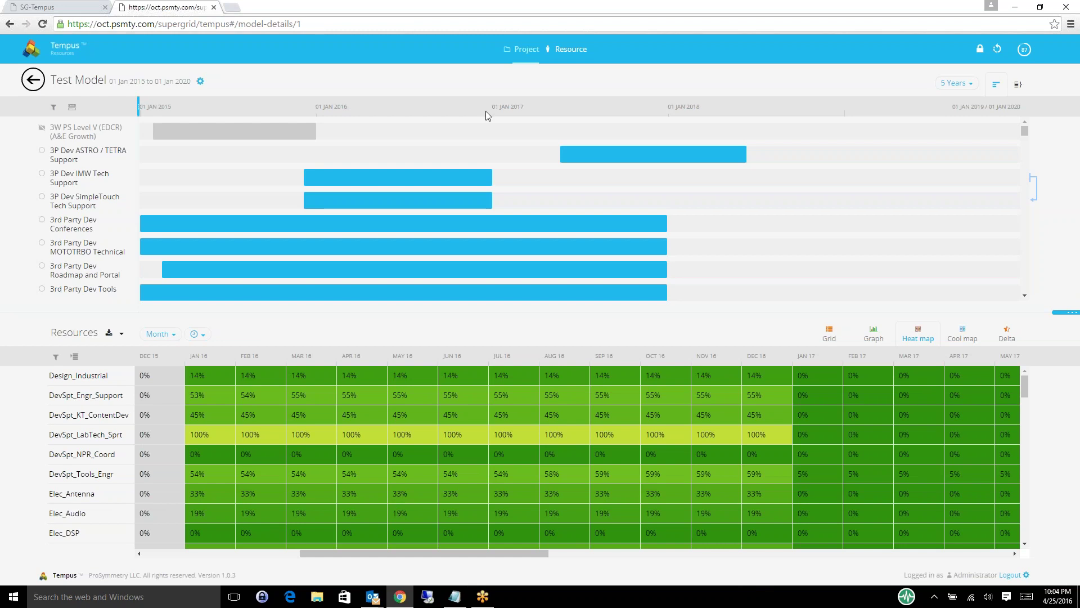
click(573, 52)
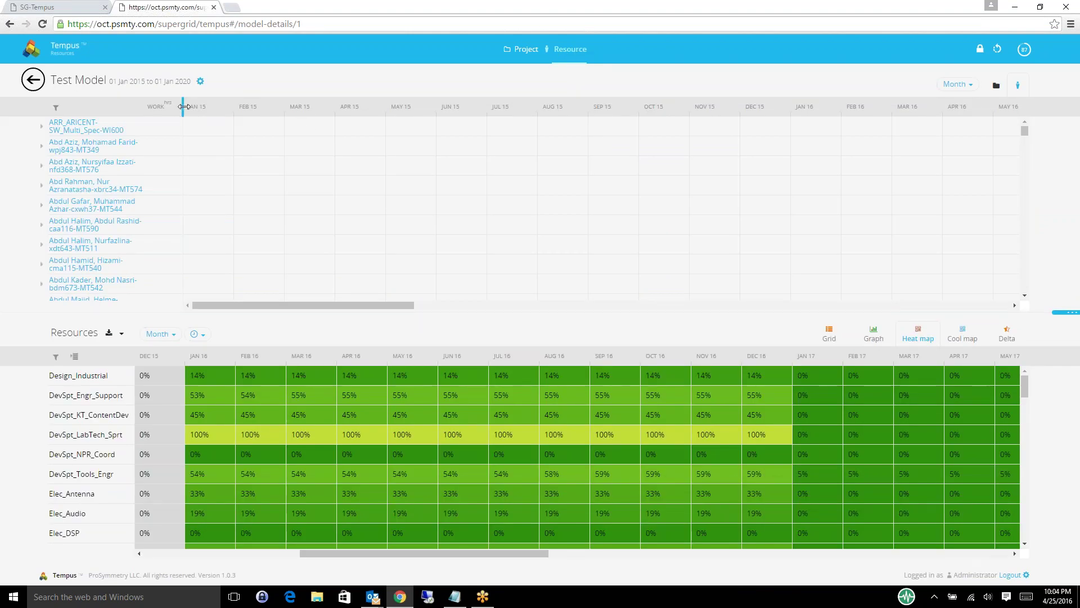
drag(184, 106, 285, 112)
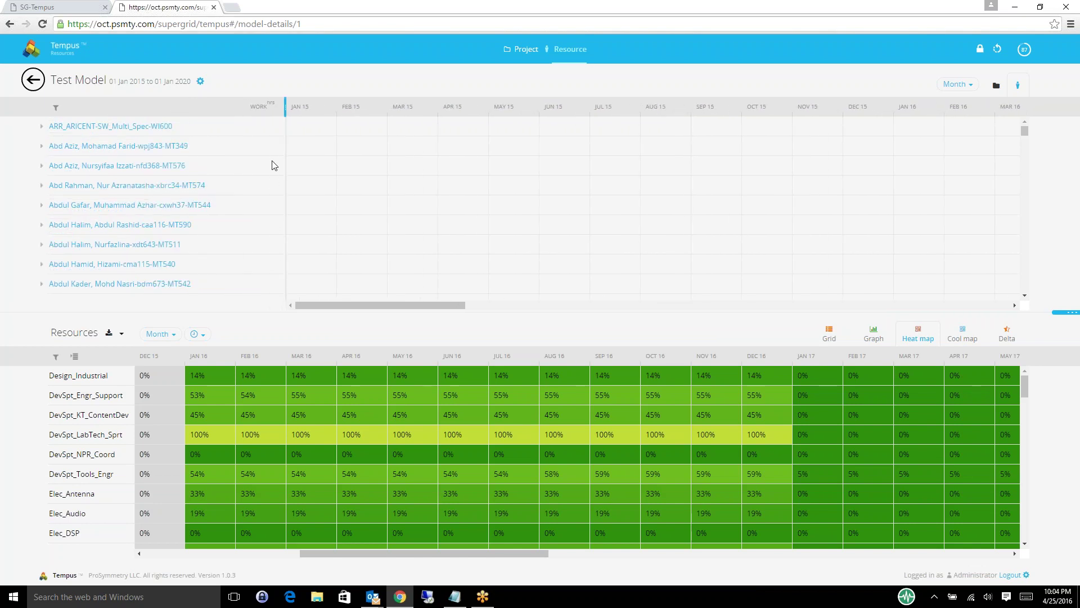
click(997, 86)
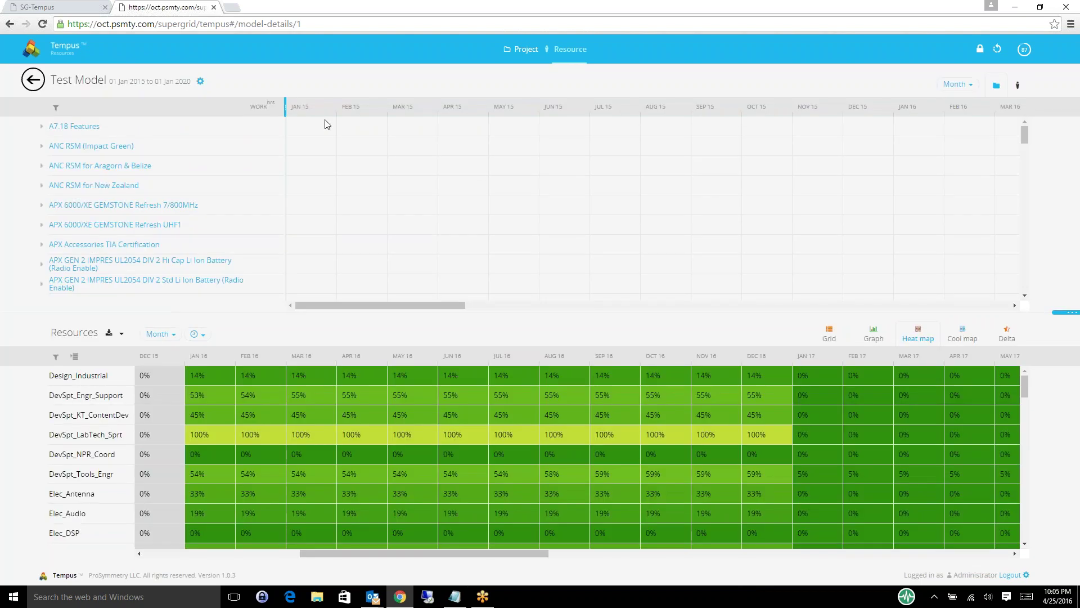
drag(288, 109, 300, 109)
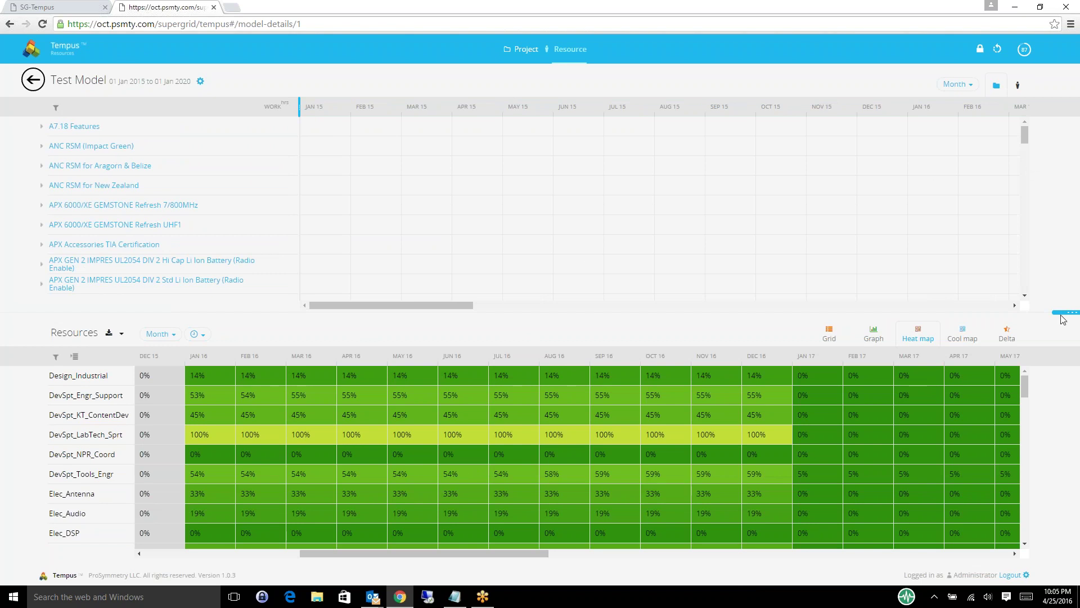
drag(1065, 320, 1075, 376)
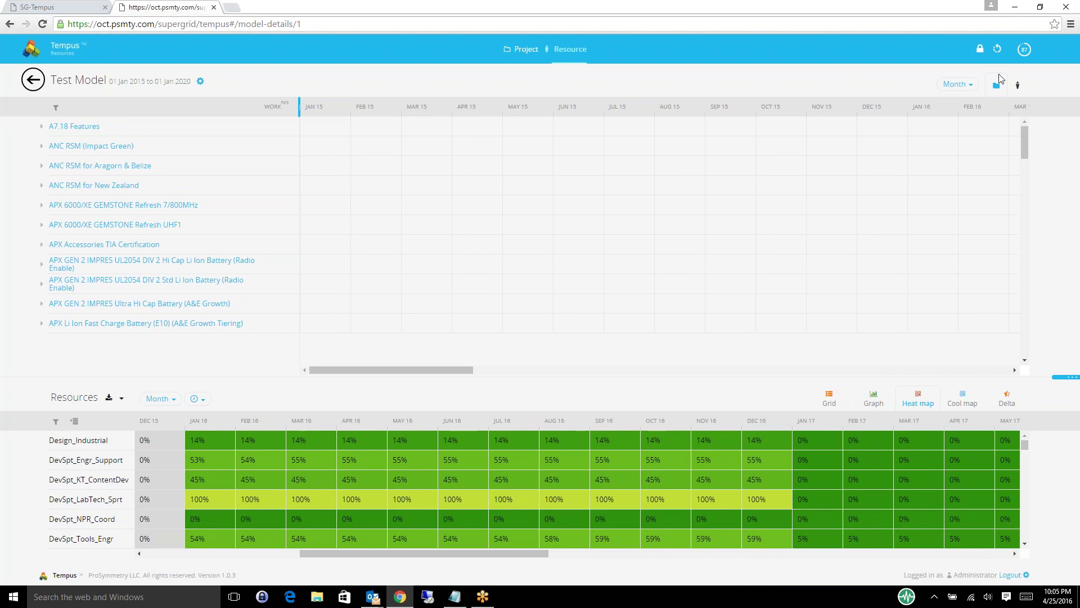
Step: Regroup the assignments by resource and examine the 2016 monthly allocation of ARR_ARICENT-SW_Multi_Spec-WI600 on WAVE7K-R15.3
click(1018, 85)
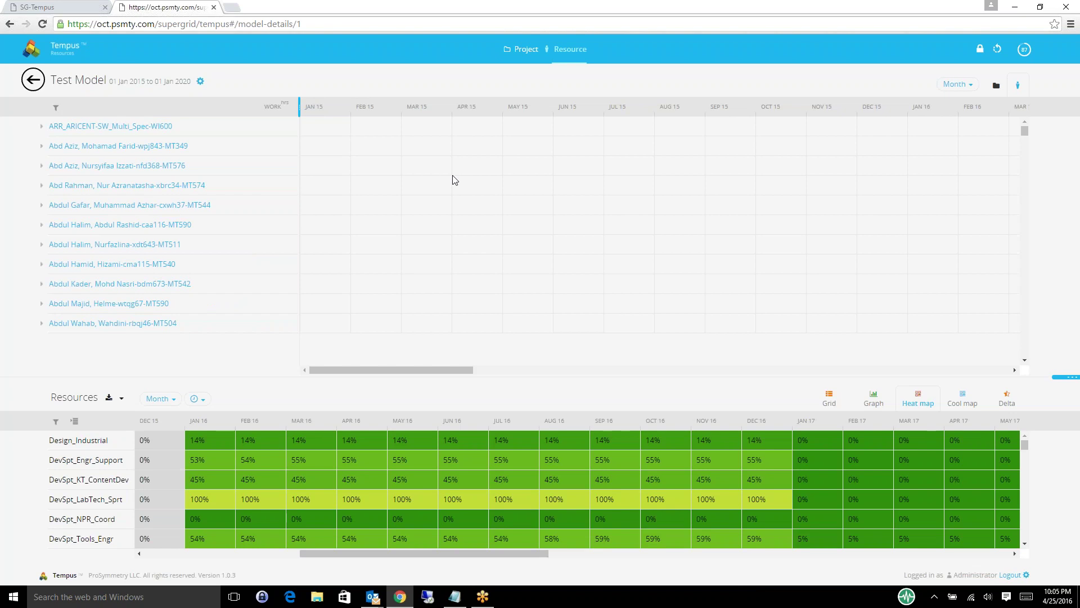
click(42, 126)
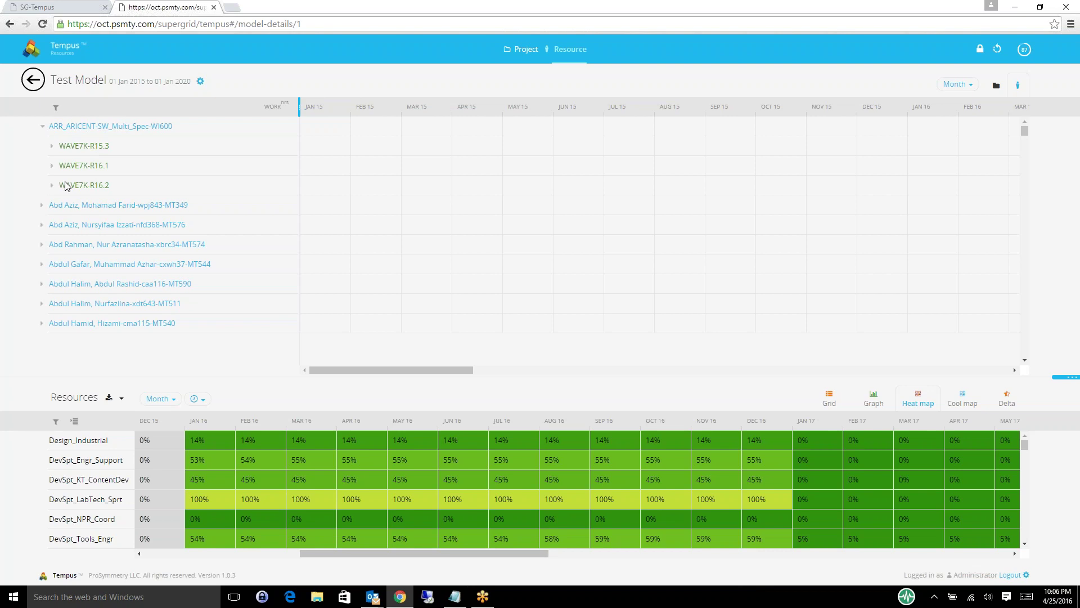
click(134, 152)
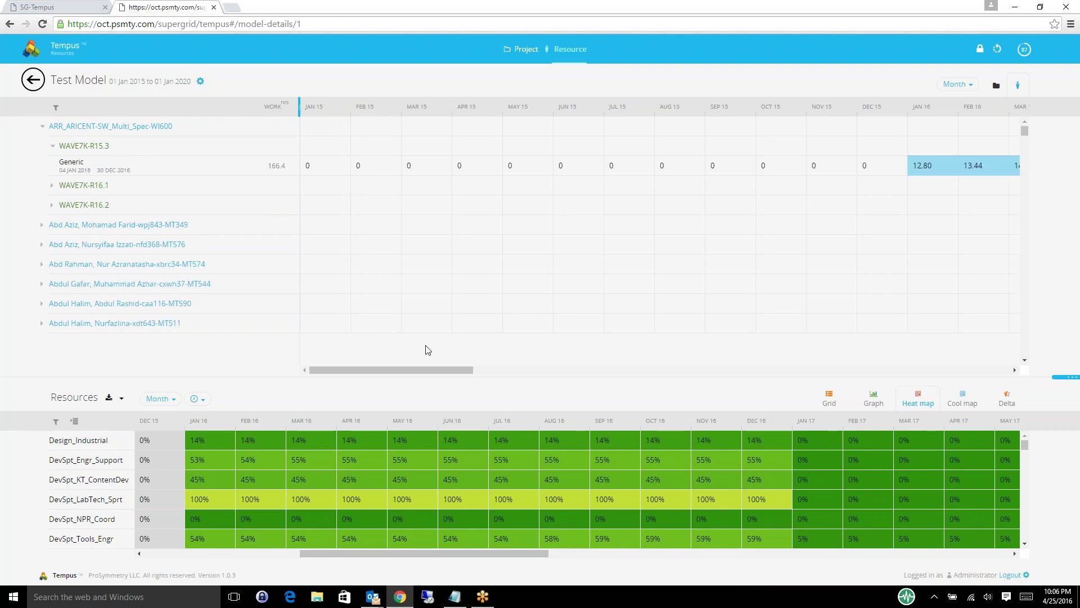
drag(416, 369, 508, 408)
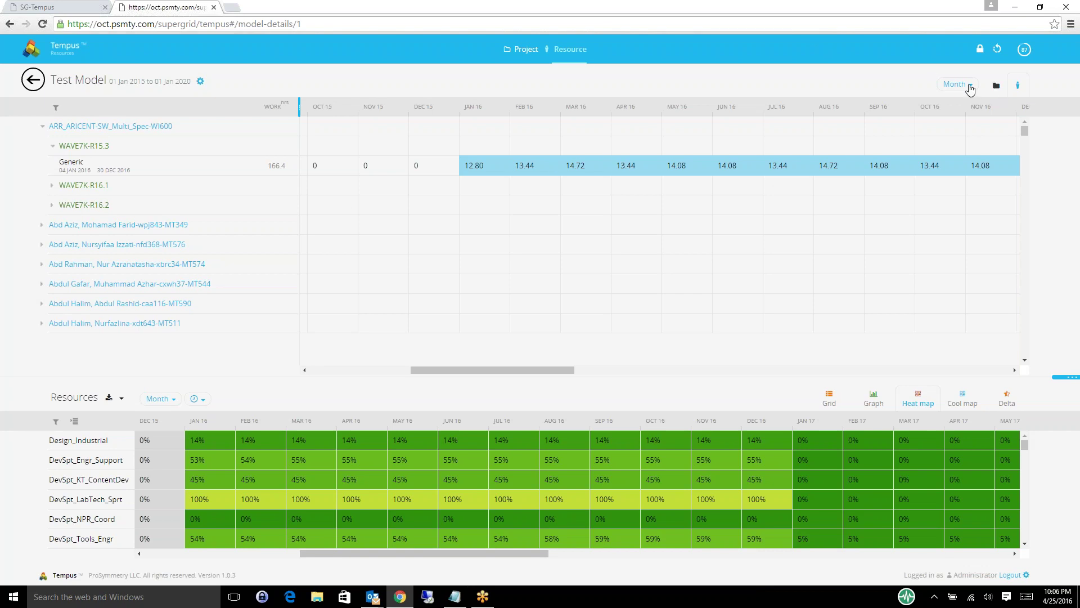
click(965, 86)
click(898, 72)
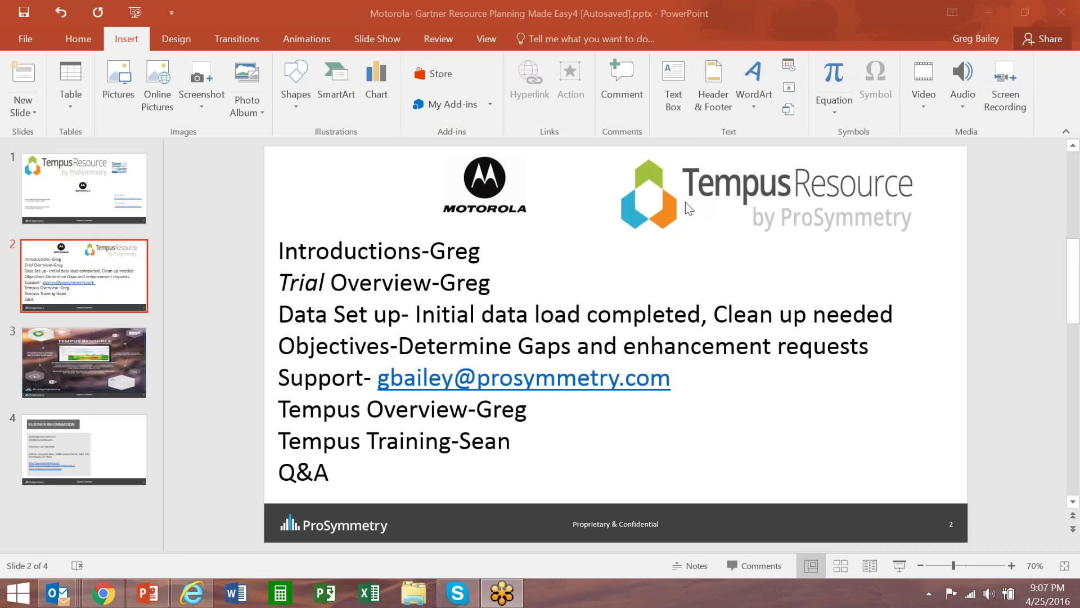
Step: Switch to the PowerPoint presentation and show slide 3, the Tempus Resource overview
click(161, 594)
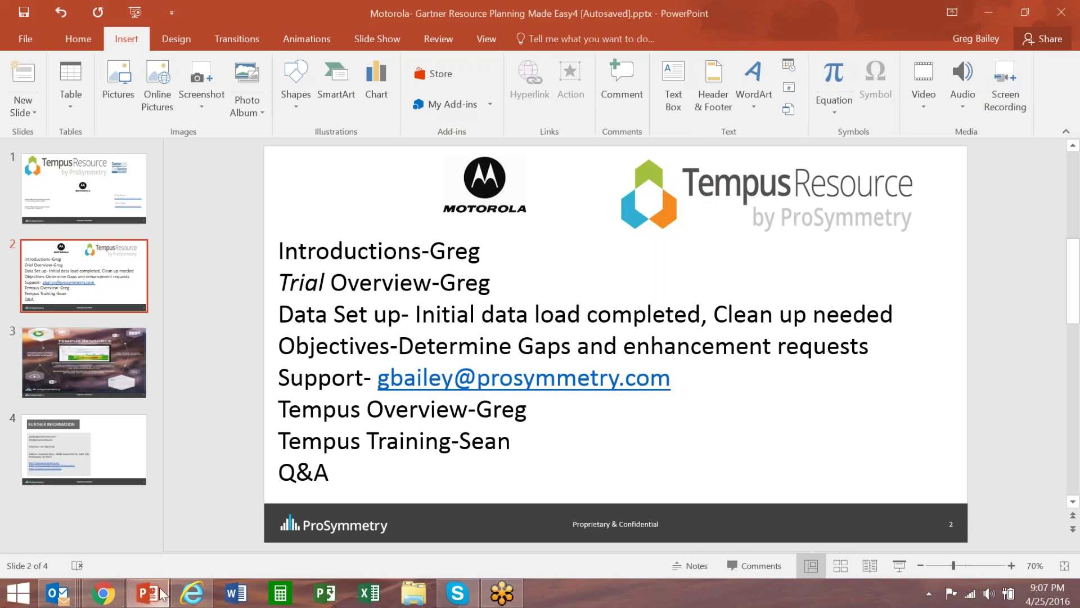
click(163, 594)
click(160, 594)
click(109, 375)
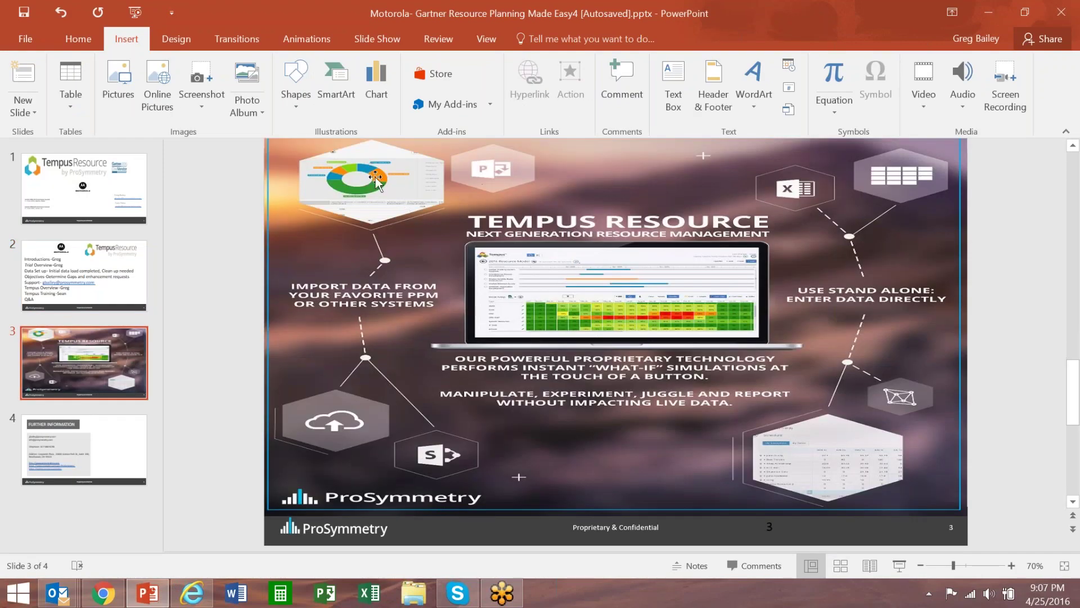